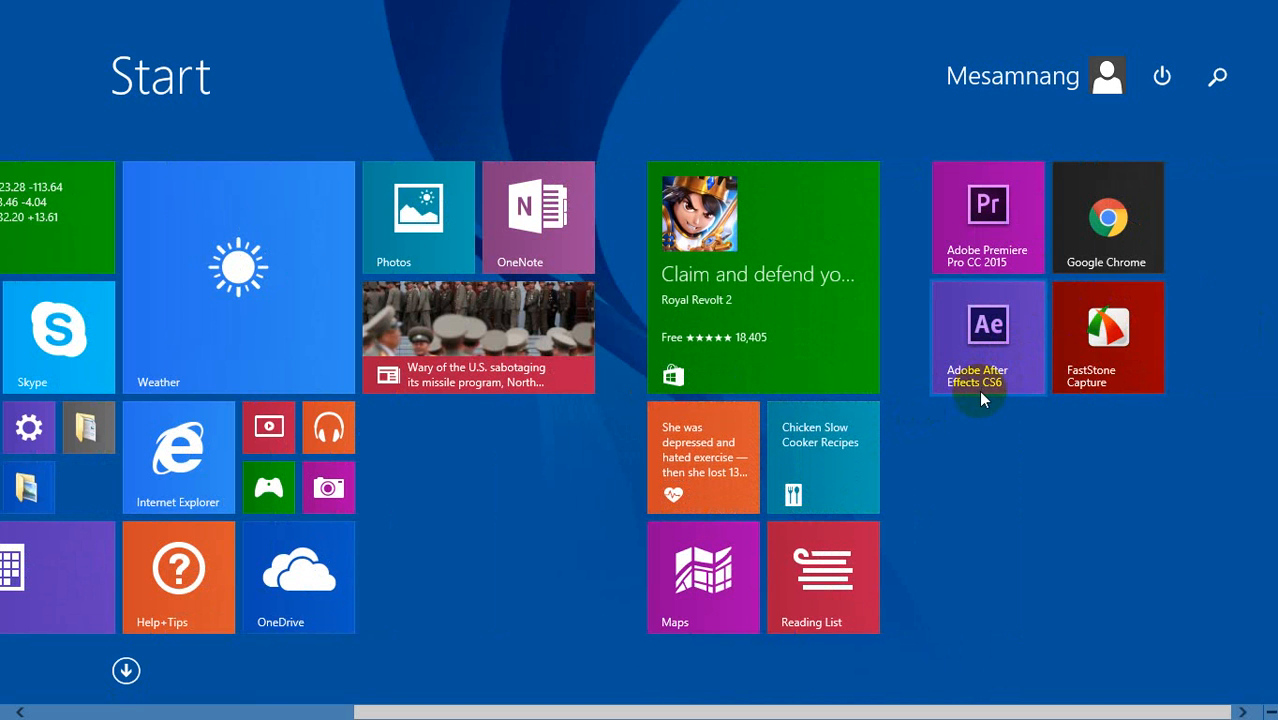
Launch Adobe After Effects CS6 and import the 03. Phaem mleung MP3 together with P.PNG as footage
{"action": "left_click", "coordinate": [969, 372]}
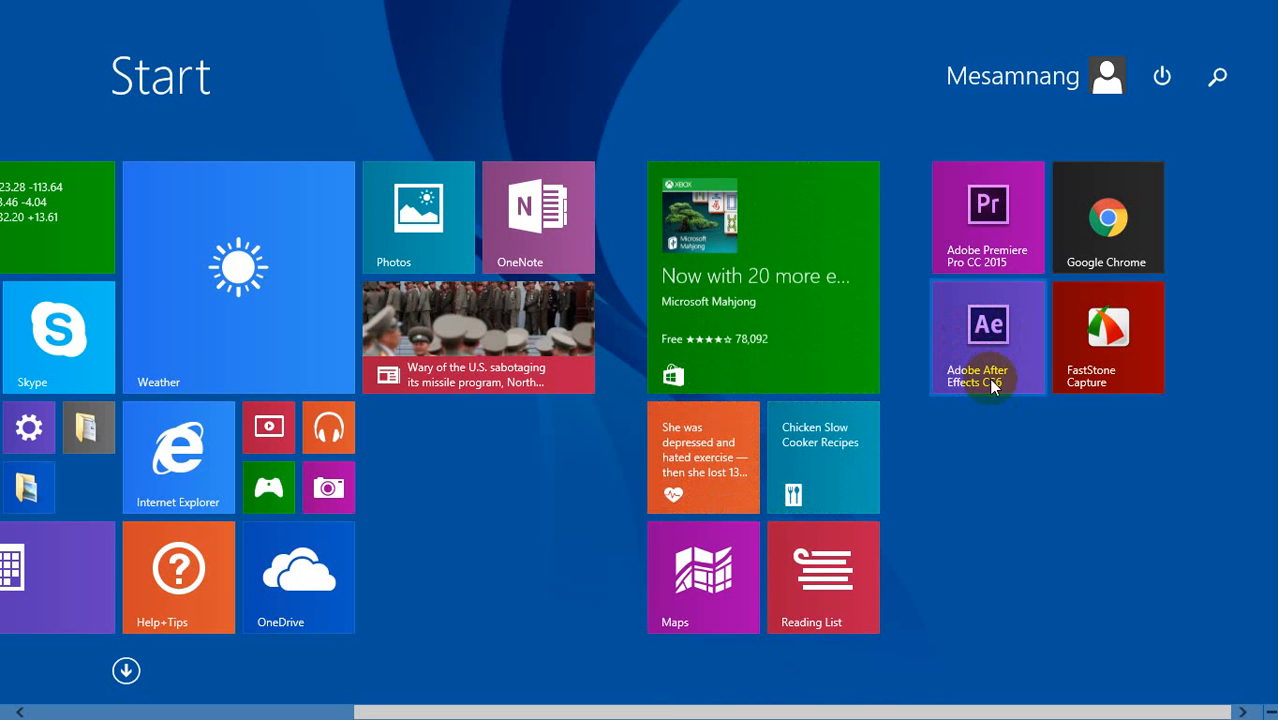
{"action": "left_click", "coordinate": [976, 377]}
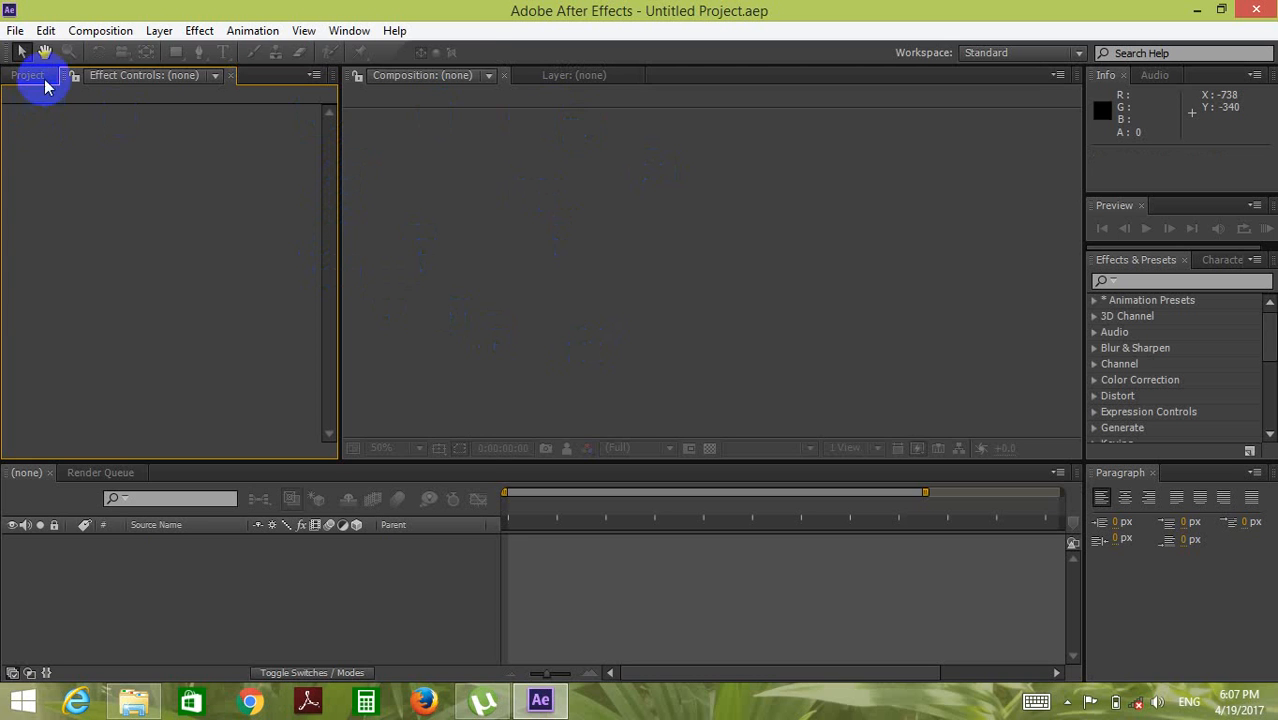
{"action": "left_click", "coordinate": [16, 31]}
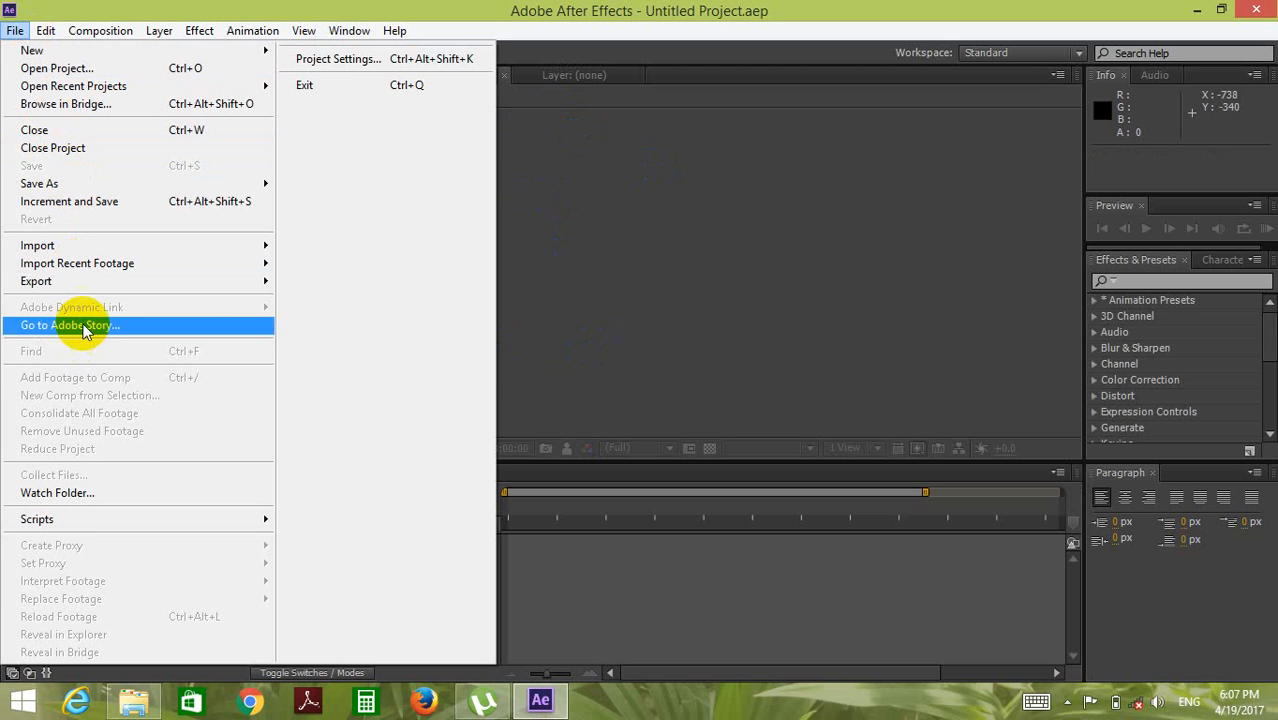
{"action": "mouse_move", "coordinate": [80, 247]}
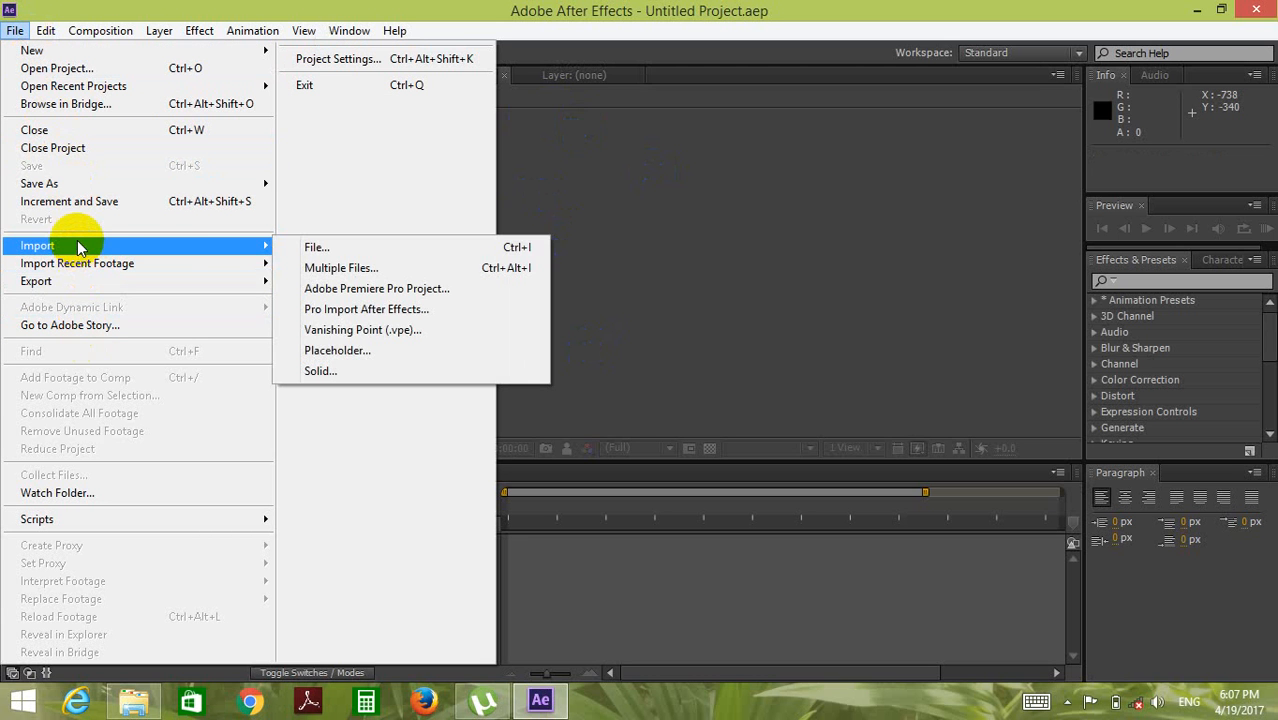
{"action": "left_click", "coordinate": [332, 249]}
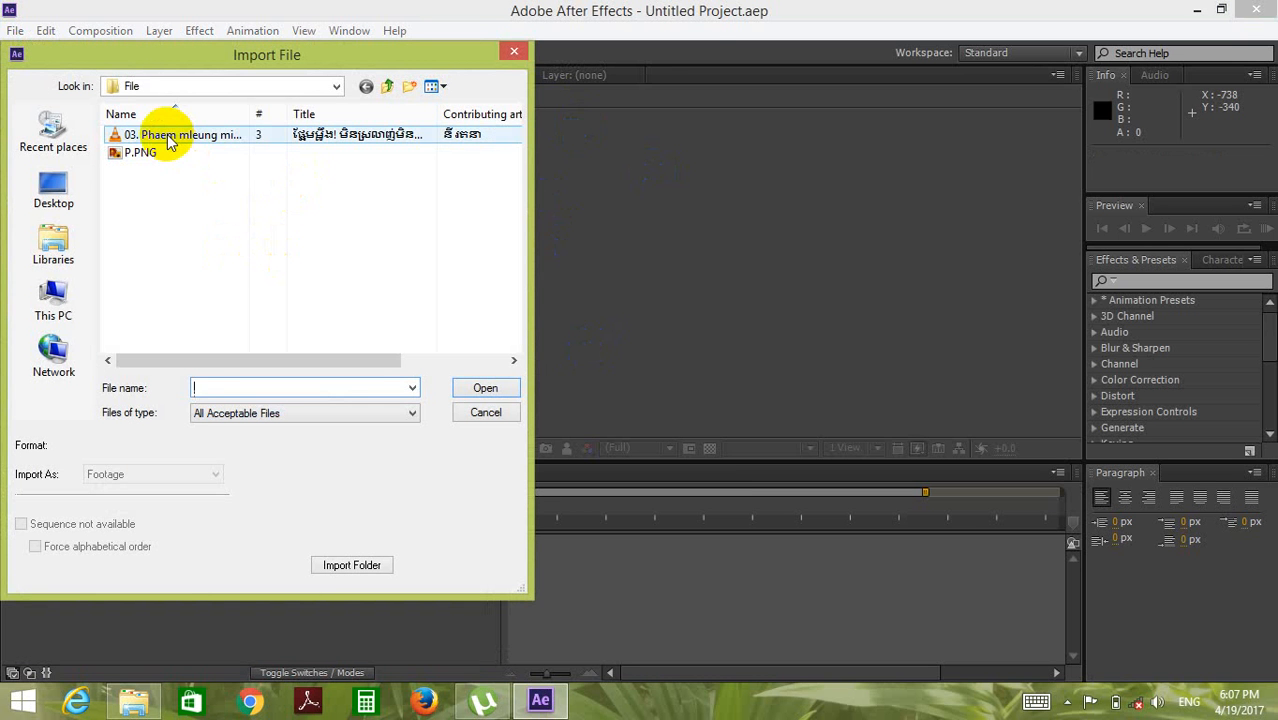
{"action": "left_click_drag", "start_coordinate": [171, 205], "coordinate": [140, 132]}
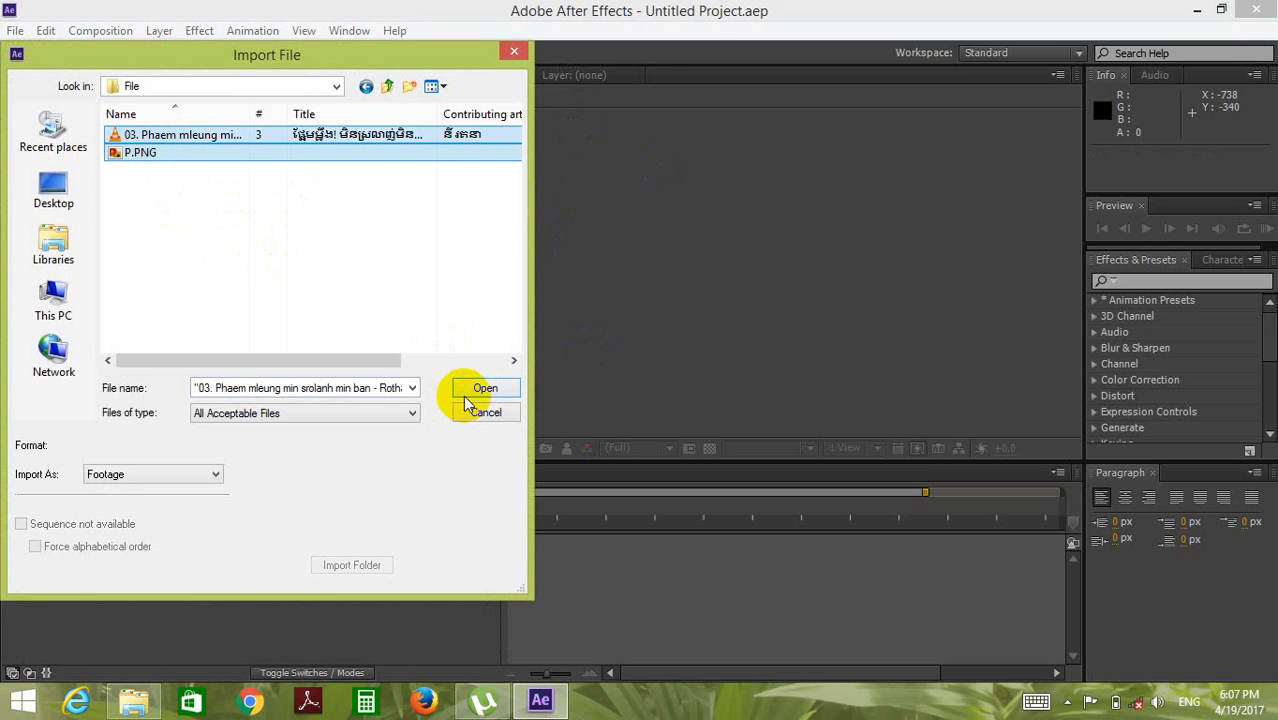
{"action": "left_click", "coordinate": [464, 393]}
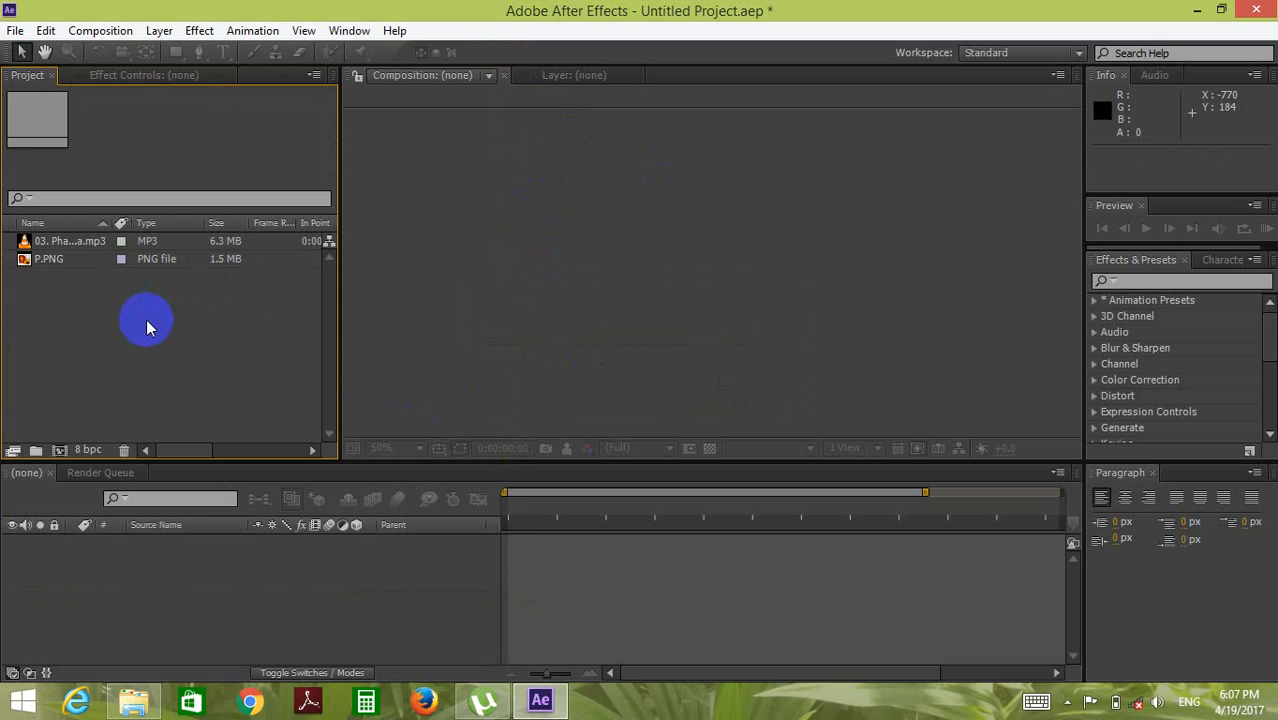
Place P.PNG in the empty timeline to make a composition from it, and add the MP3 as the layer beneath
{"action": "left_click_drag", "start_coordinate": [55, 262], "coordinate": [94, 543]}
{"action": "left_click", "coordinate": [70, 244]}
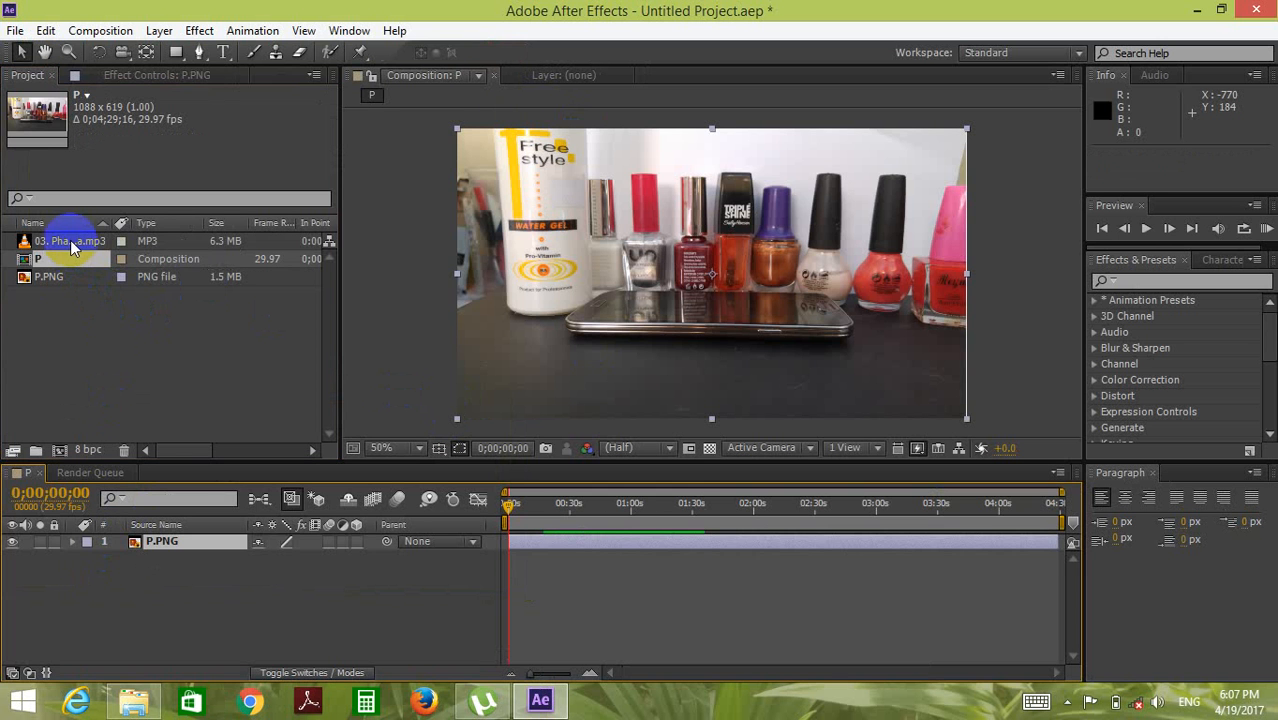
{"action": "left_click_drag", "start_coordinate": [70, 244], "coordinate": [130, 562]}
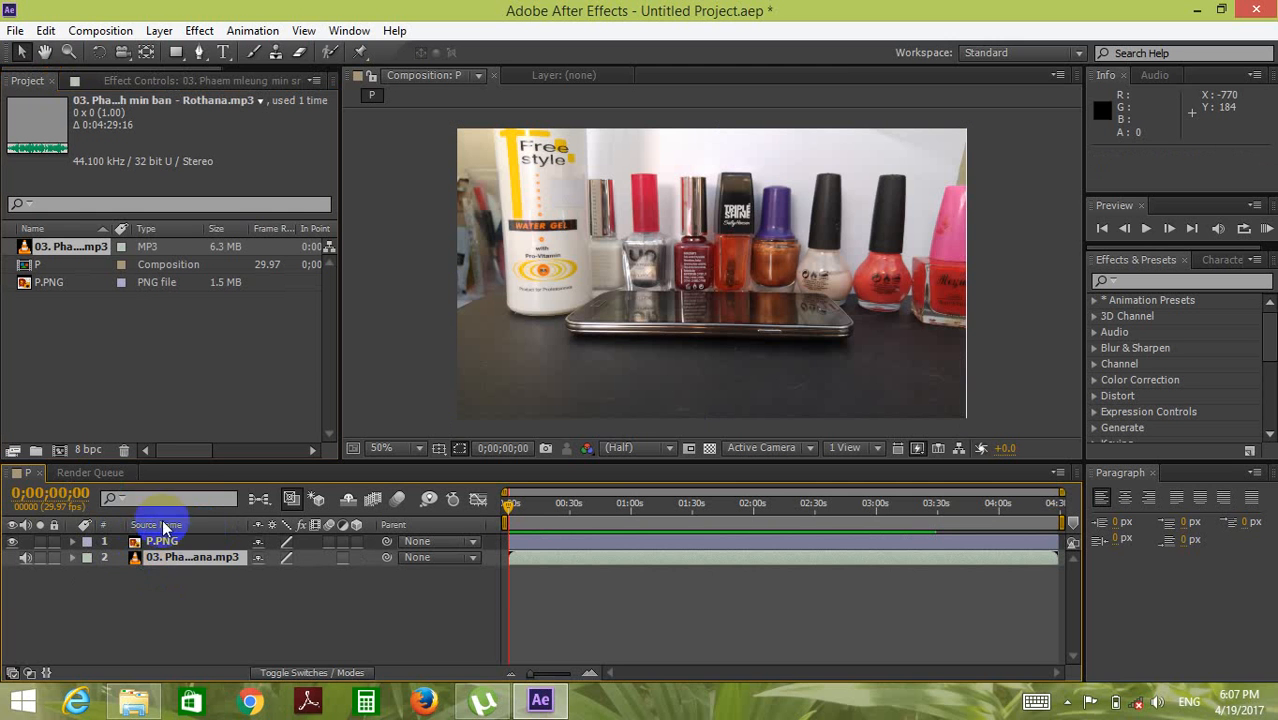
Apply the Audio Spectrum effect to the MP3 layer
{"action": "left_click", "coordinate": [152, 543]}
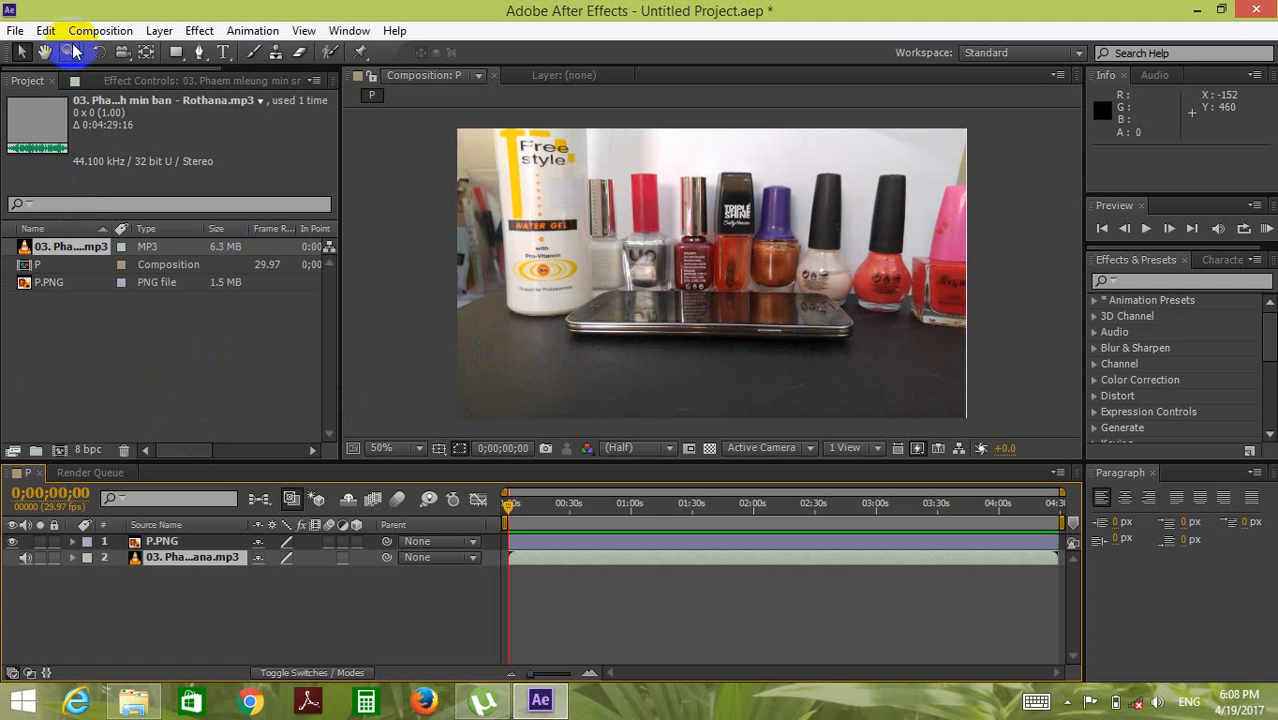
{"action": "left_click", "coordinate": [197, 36]}
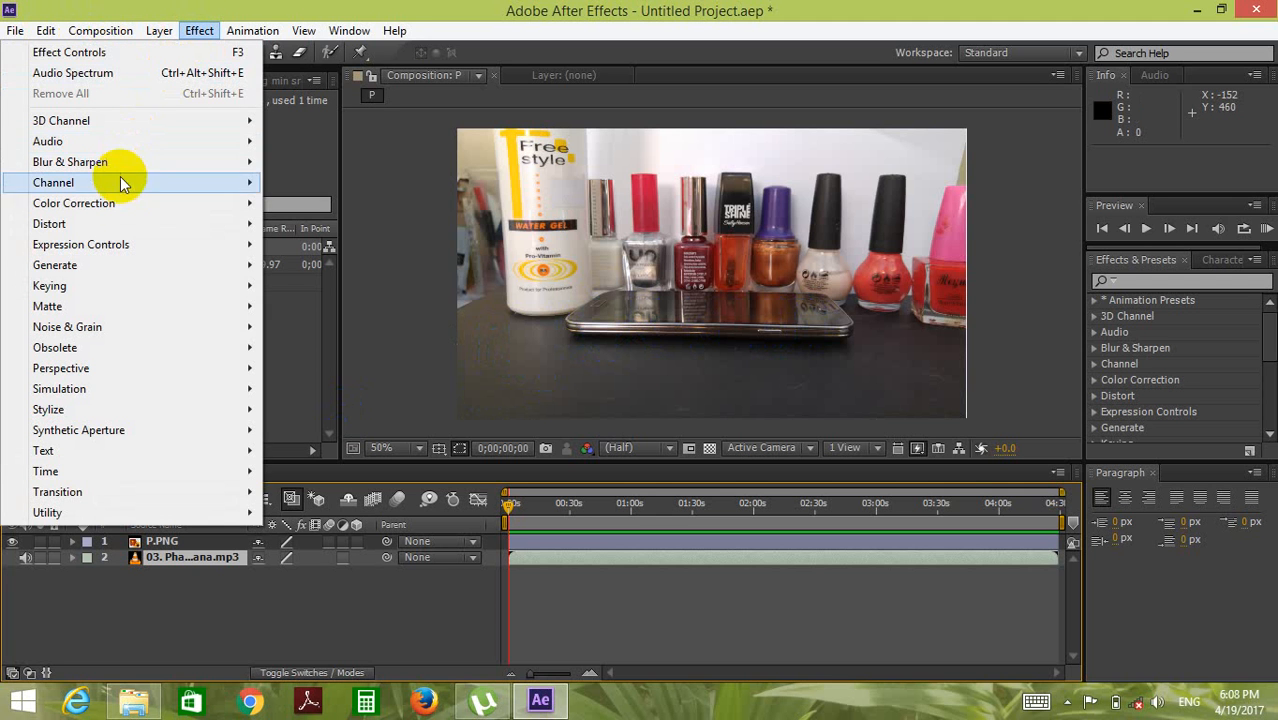
{"action": "mouse_move", "coordinate": [88, 268]}
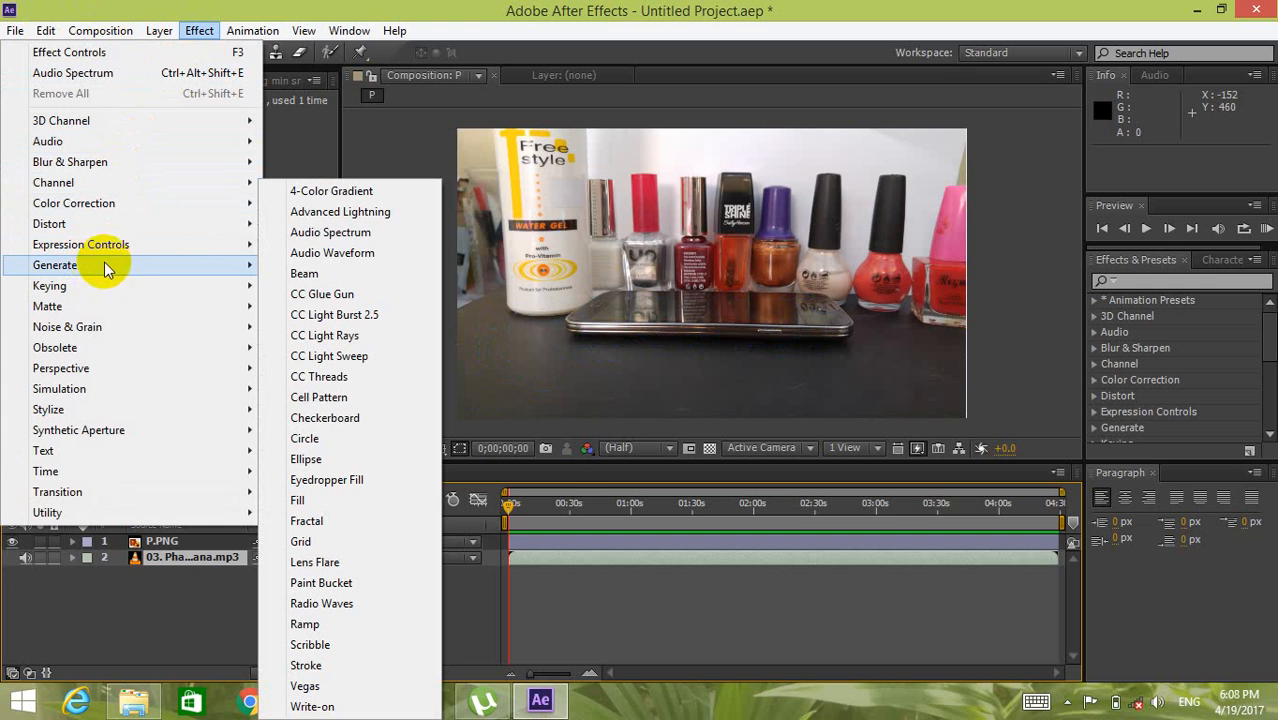
{"action": "left_click", "coordinate": [353, 235]}
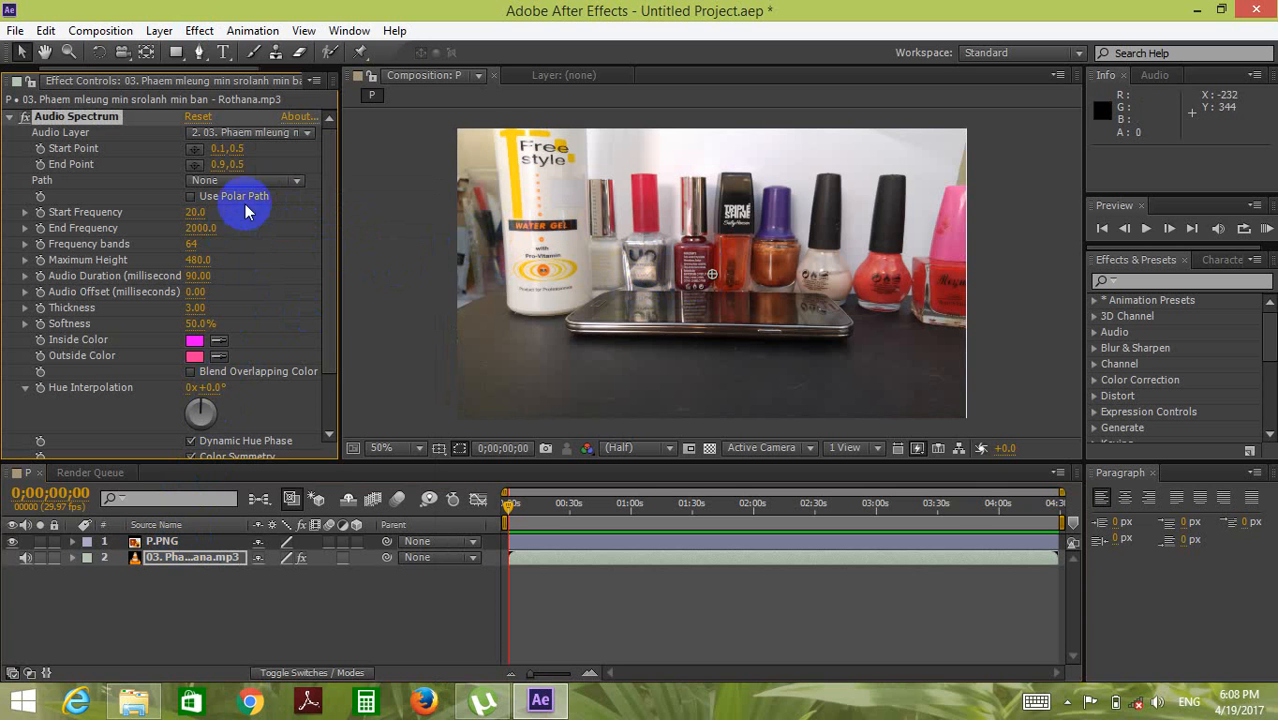
Create a dark gray solid layer of 1088 x 619 px above the P.PNG layer
{"action": "left_click", "coordinate": [192, 620]}
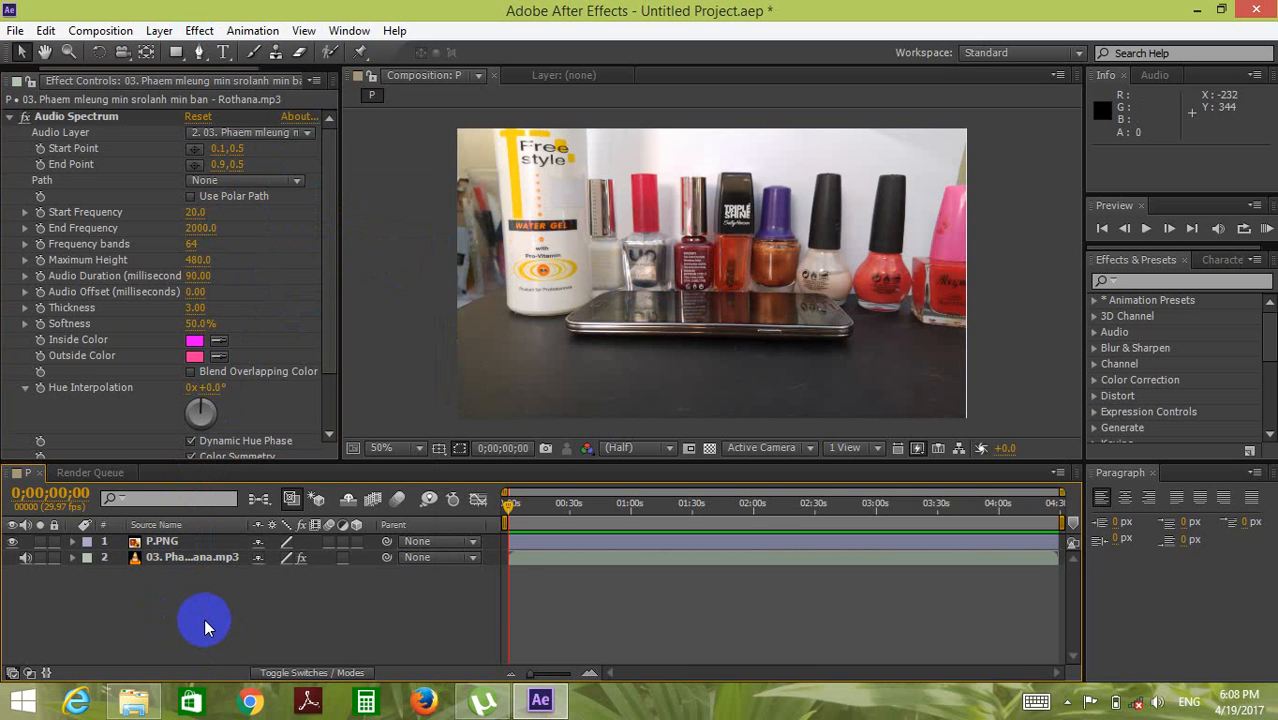
{"action": "right_click", "coordinate": [137, 594]}
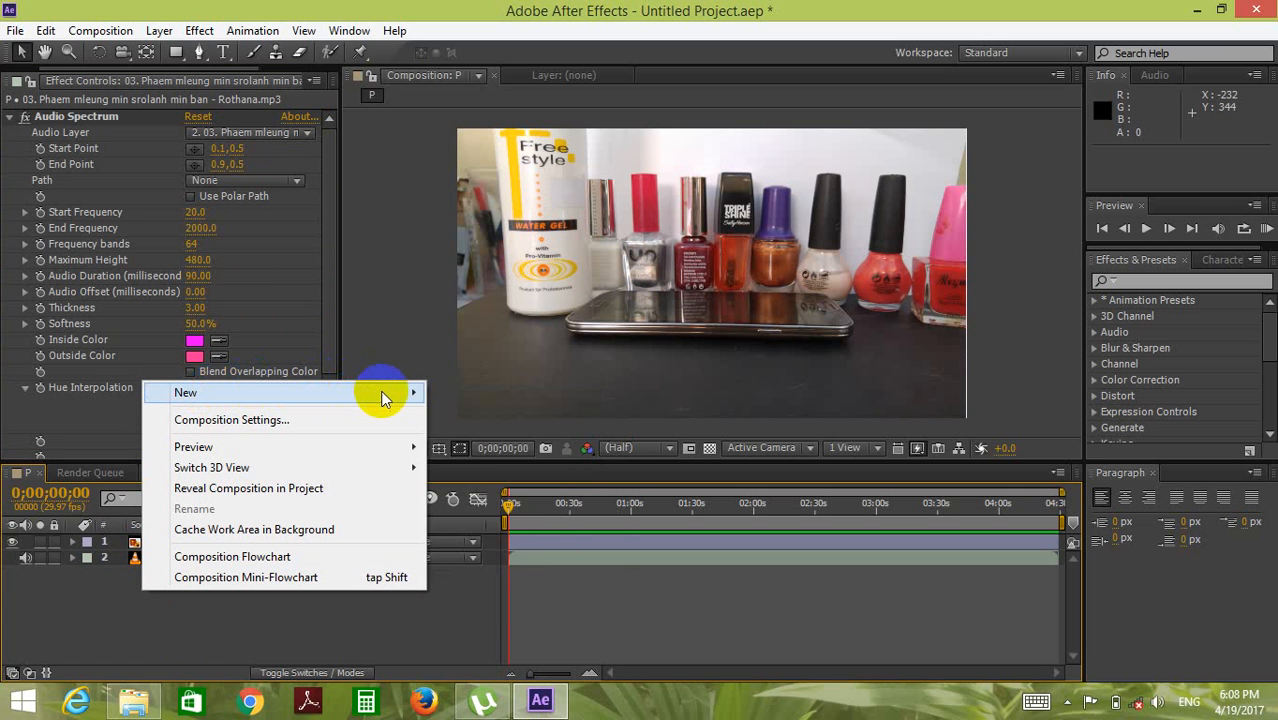
{"action": "mouse_move", "coordinate": [390, 400]}
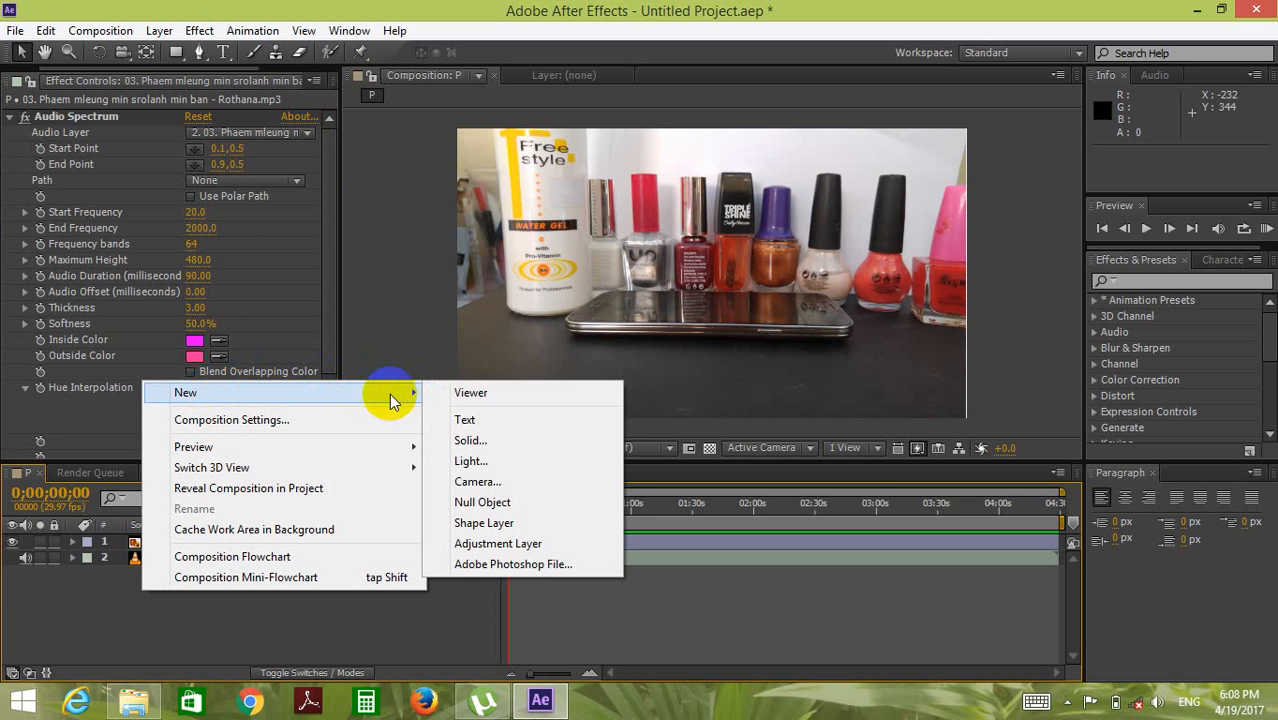
{"action": "left_click", "coordinate": [473, 442]}
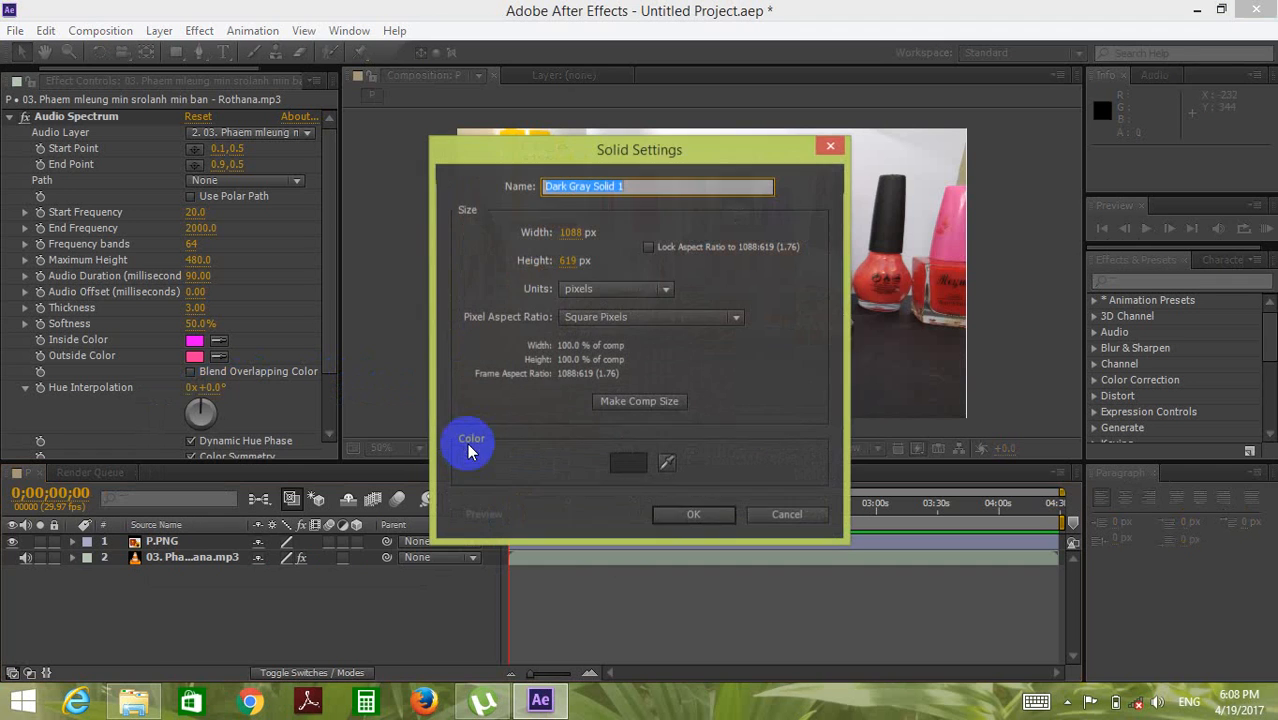
{"action": "left_click", "coordinate": [688, 514]}
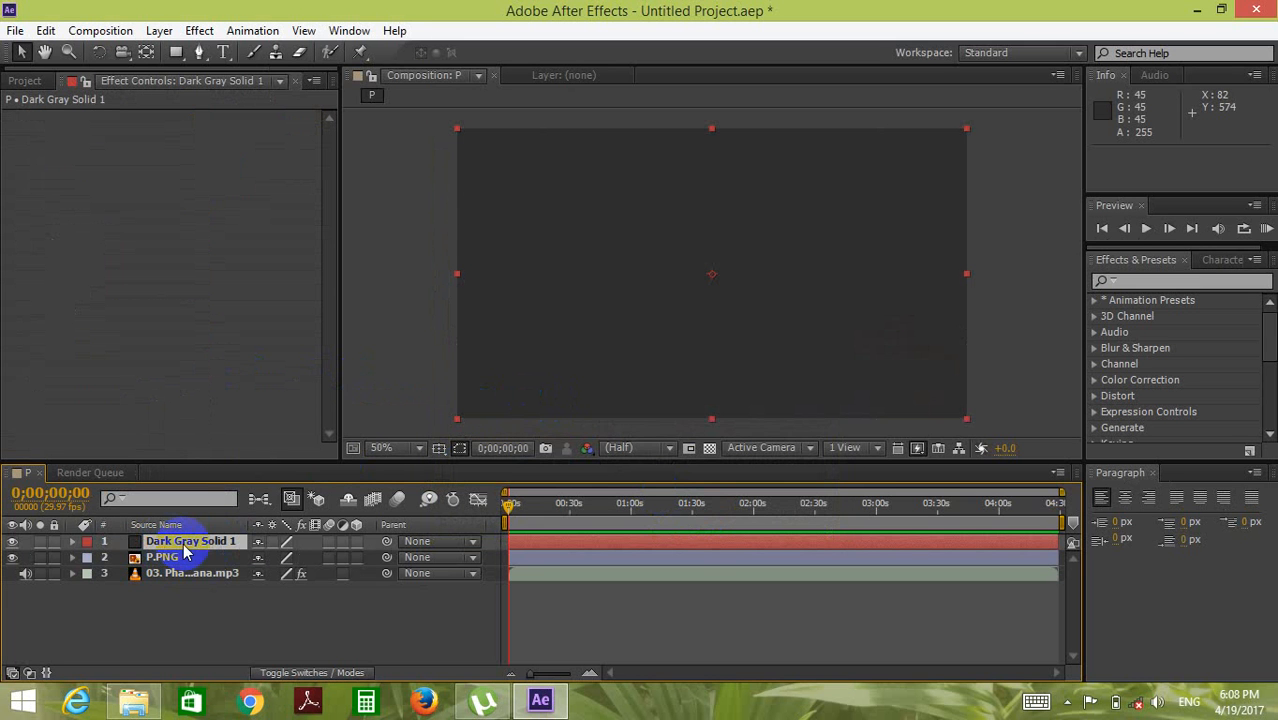
Apply the Audio Spectrum effect to the dark gray solid layer
{"action": "left_click", "coordinate": [183, 548]}
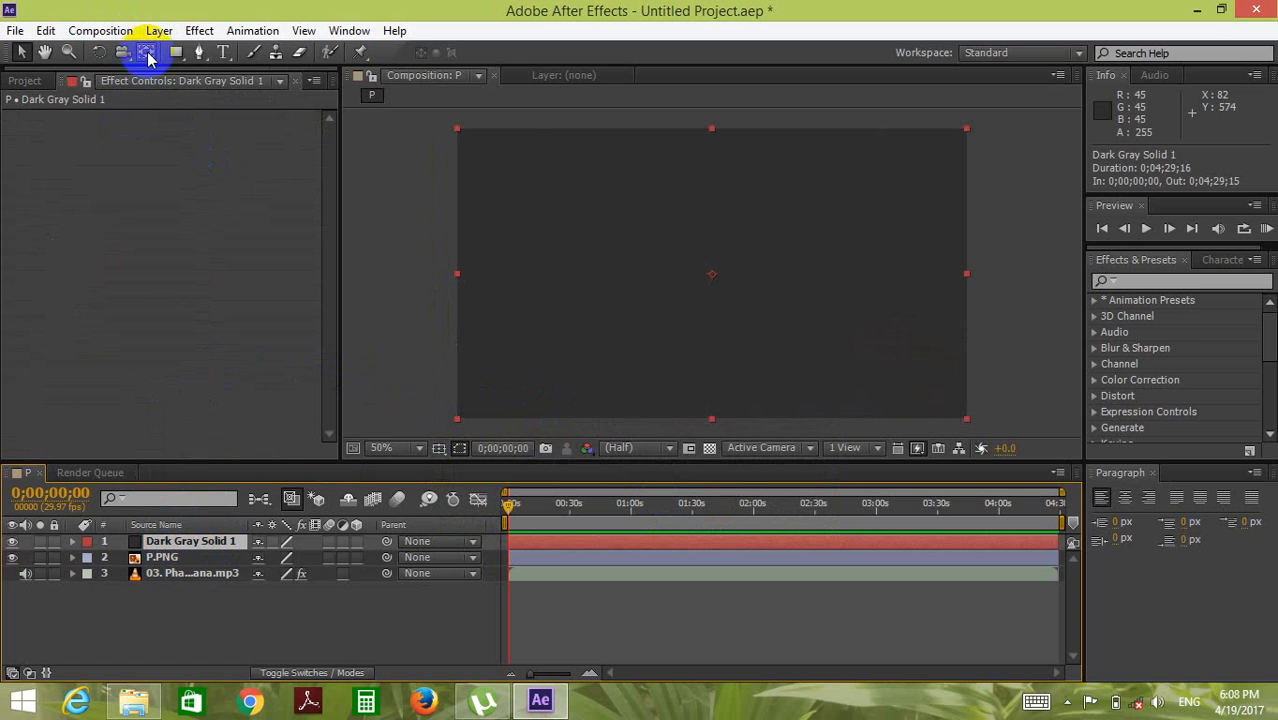
{"action": "left_click", "coordinate": [199, 30]}
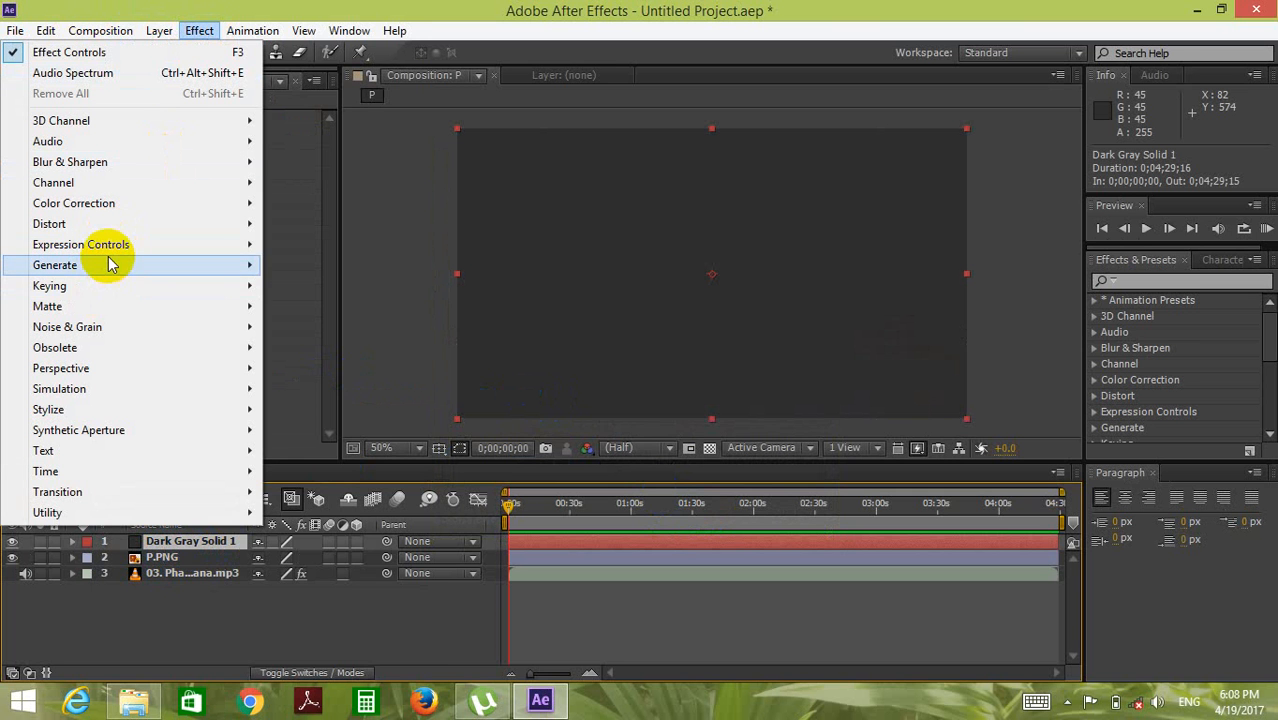
{"action": "mouse_move", "coordinate": [226, 275]}
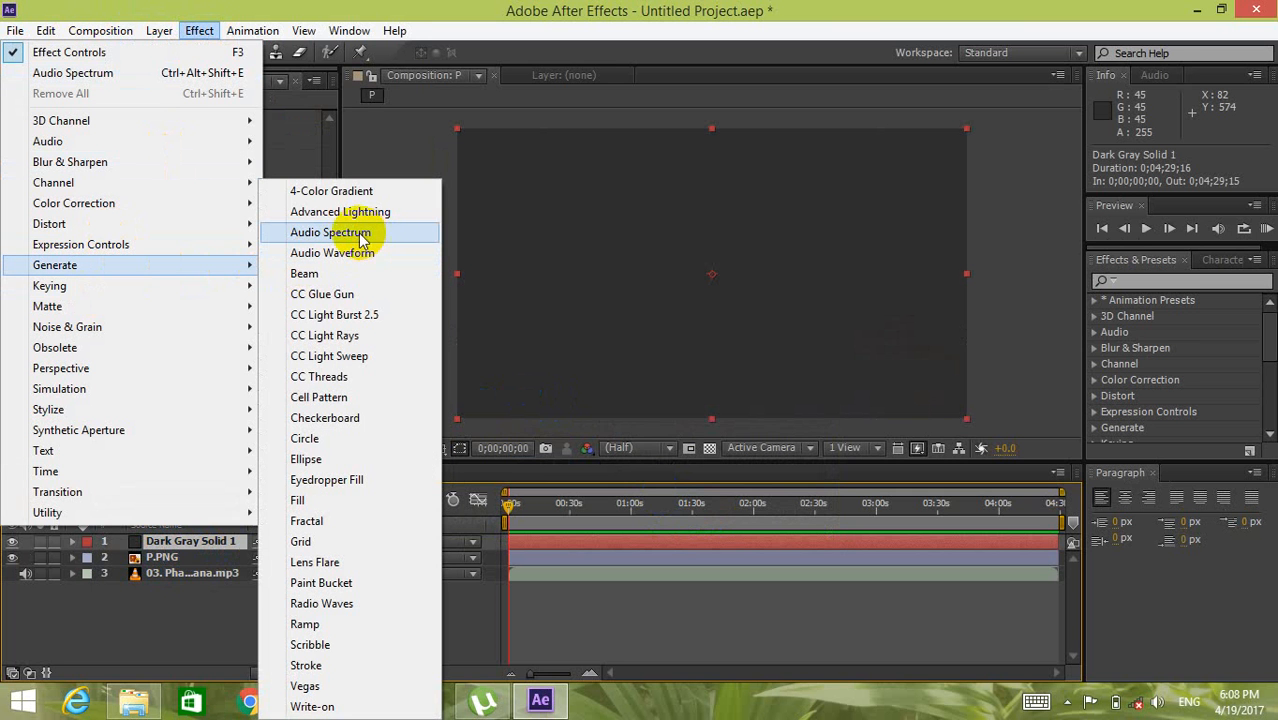
{"action": "left_click", "coordinate": [397, 234]}
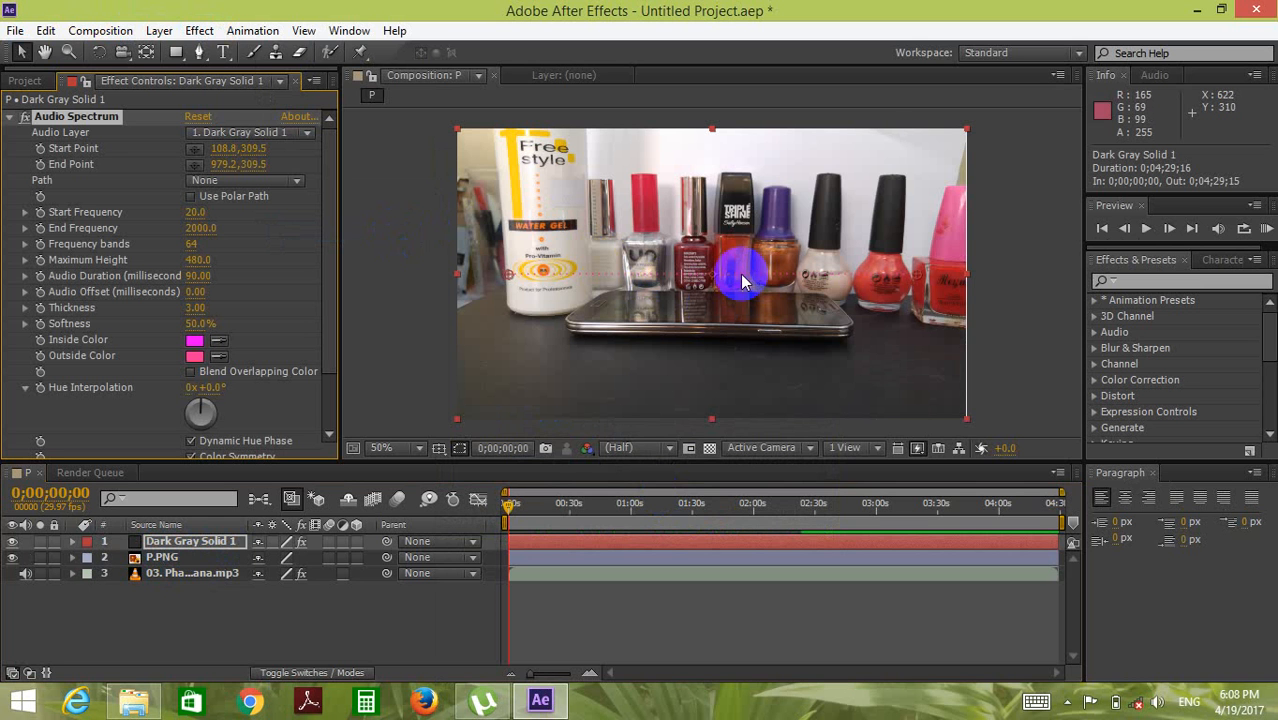
Set the solid's Audio Spectrum to take its audio from the MP3 layer
{"action": "left_click", "coordinate": [305, 133]}
{"action": "left_click", "coordinate": [286, 228]}
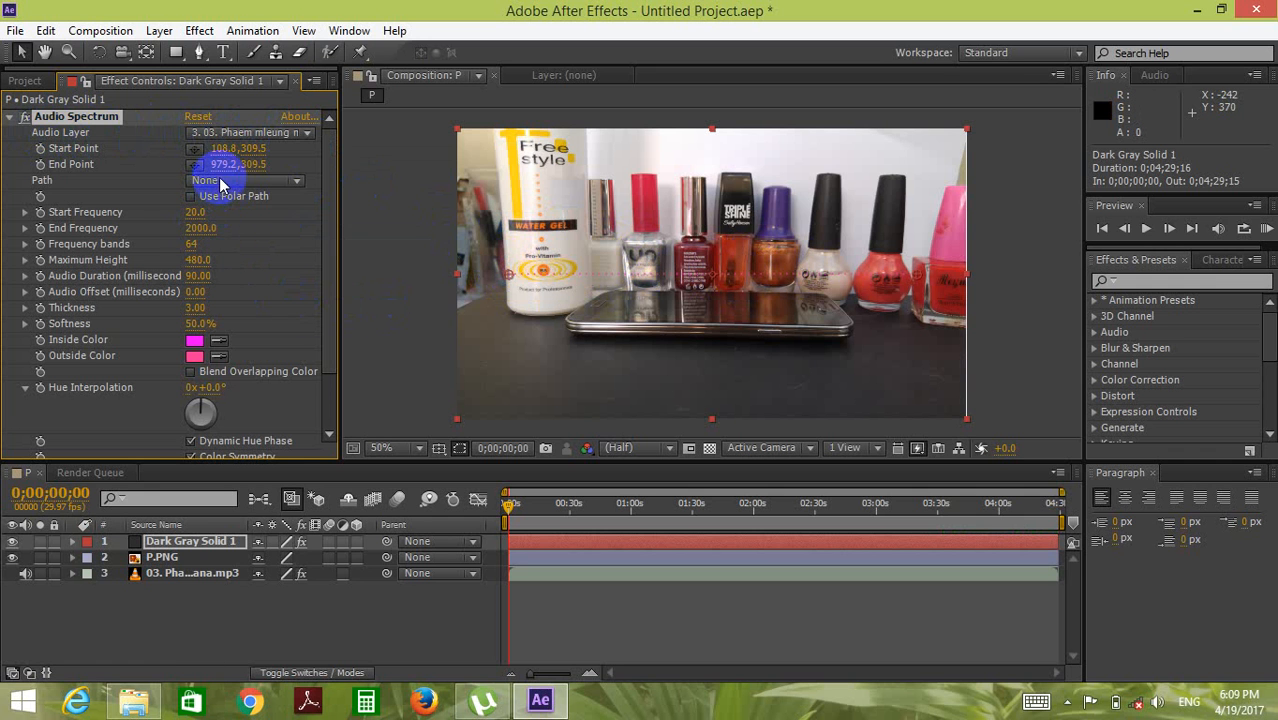
{"action": "left_click", "coordinate": [303, 132]}
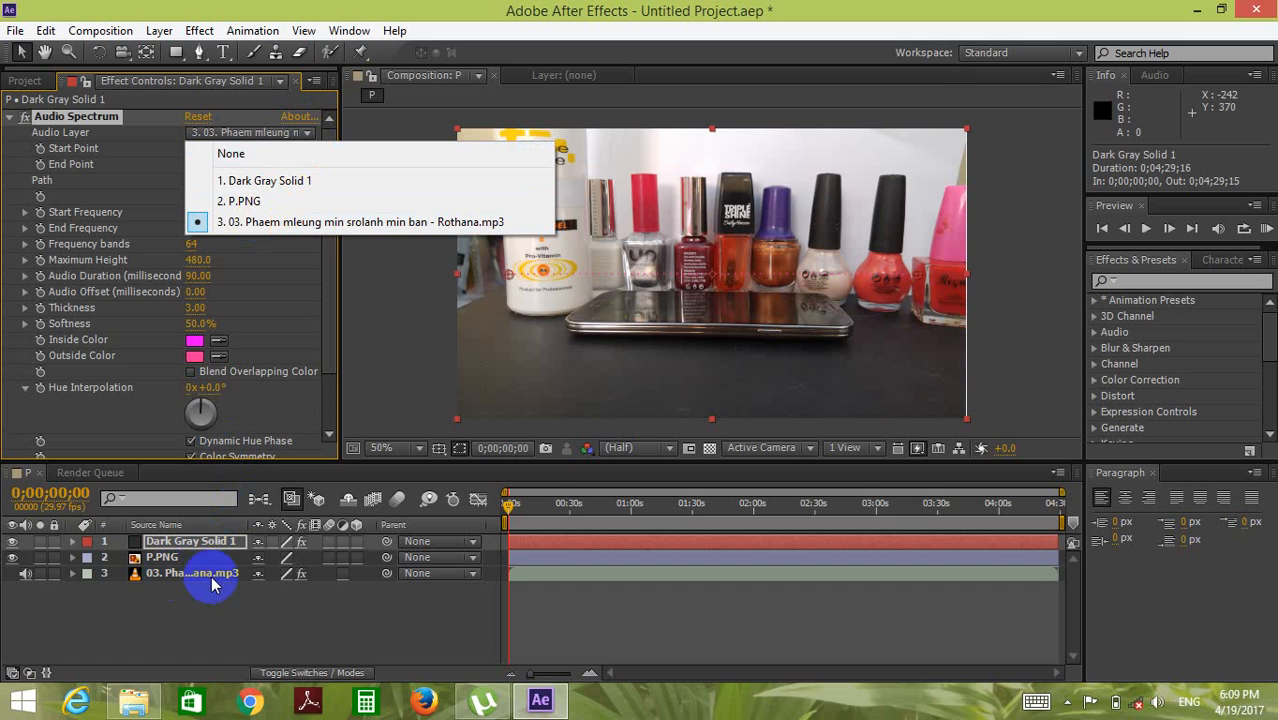
{"action": "left_click", "coordinate": [341, 222]}
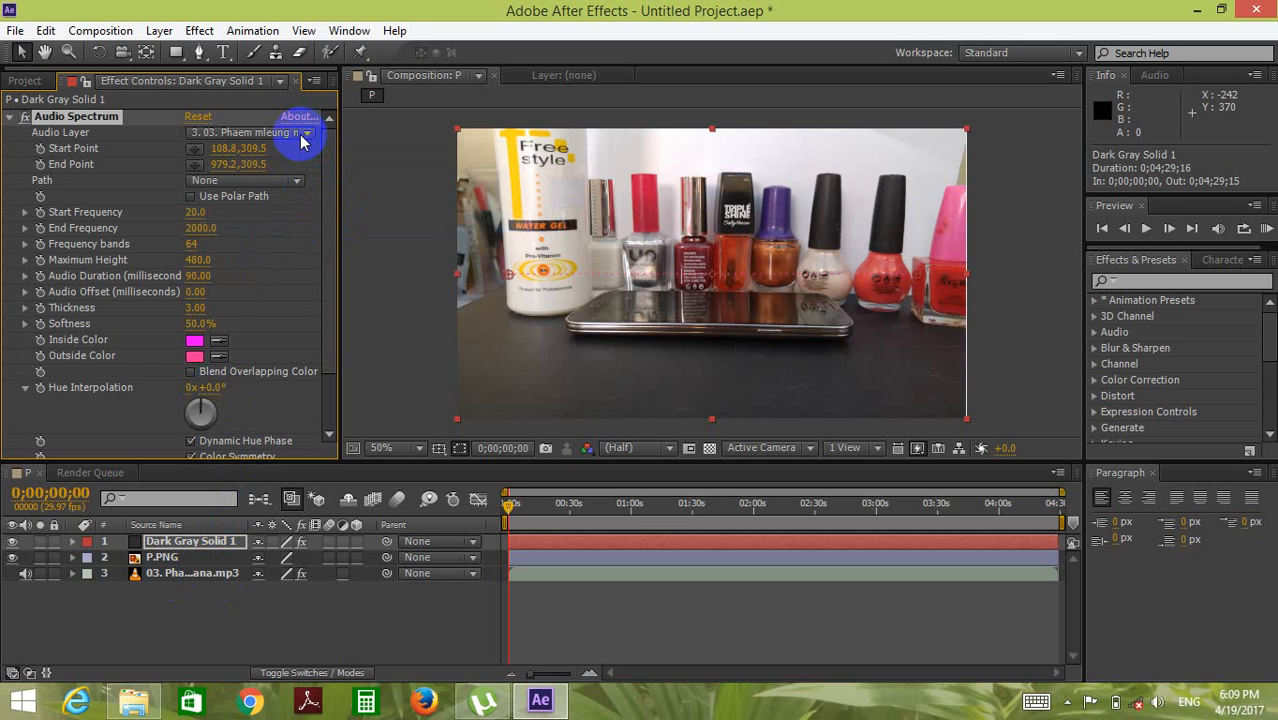
Raise the Audio Spectrum's Start Frequency to 4820
{"action": "left_click", "coordinate": [196, 341]}
{"action": "left_click", "coordinate": [195, 216]}
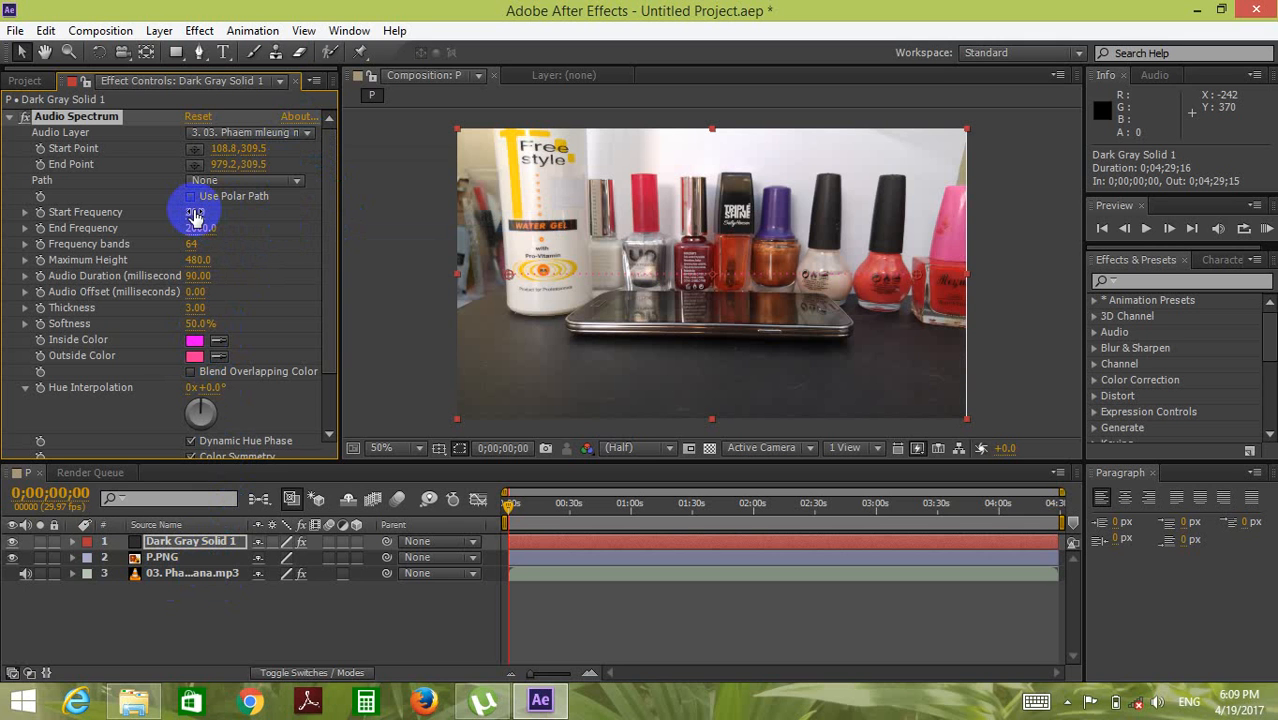
{"action": "left_click_drag", "start_coordinate": [207, 211], "coordinate": [234, 210]}
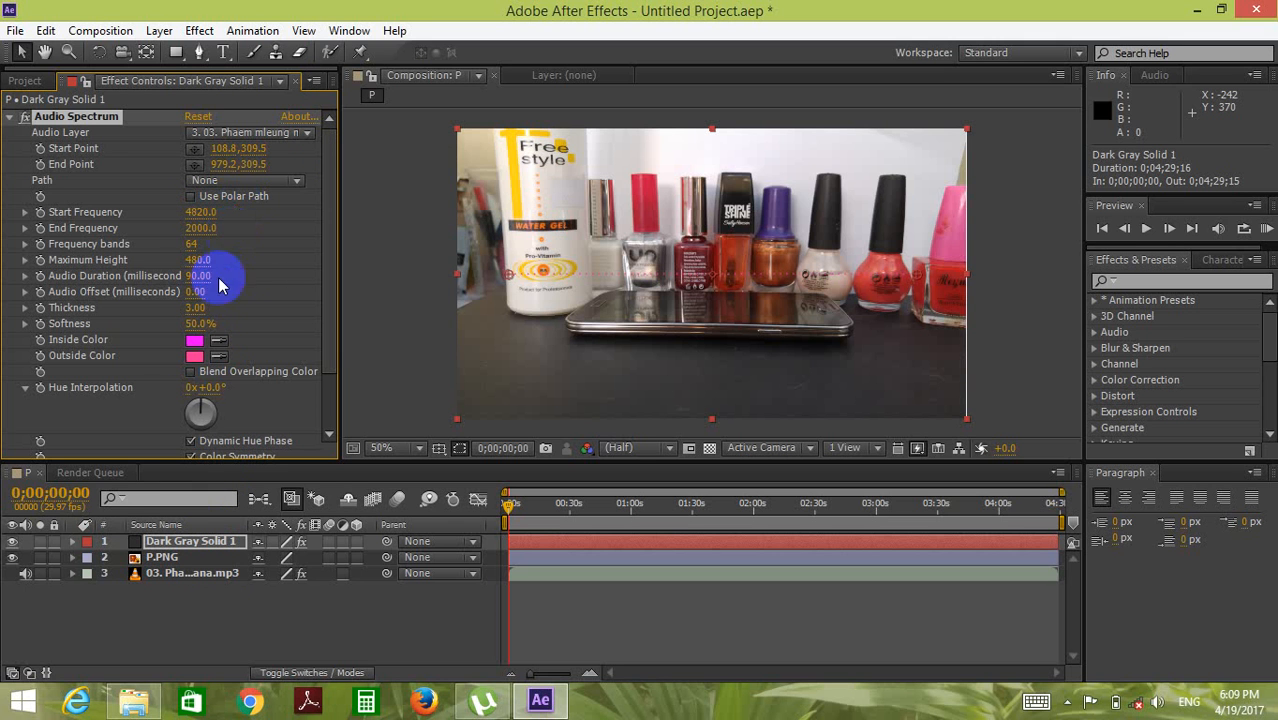
Make the Audio Spectrum near-white, with Inside Color FAF7FA and Outside Color FAF8F9
{"action": "left_click", "coordinate": [196, 342]}
{"action": "left_click", "coordinate": [198, 346]}
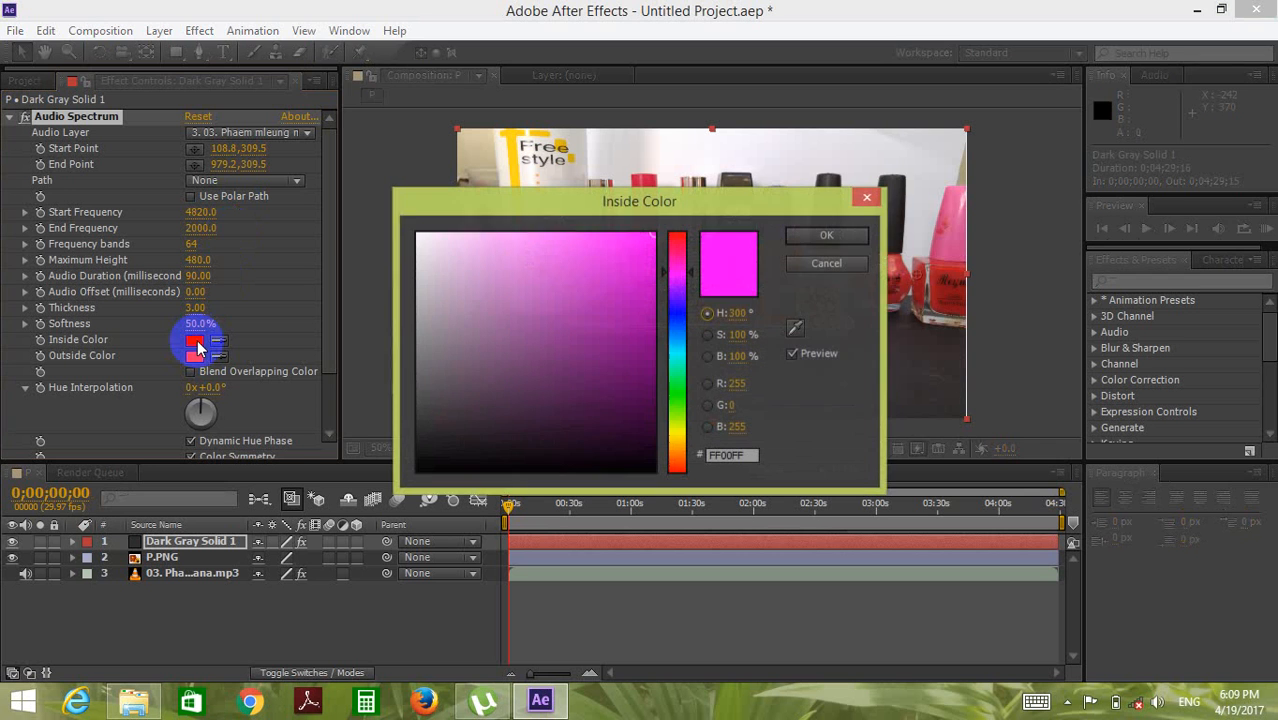
{"action": "left_click", "coordinate": [419, 238]}
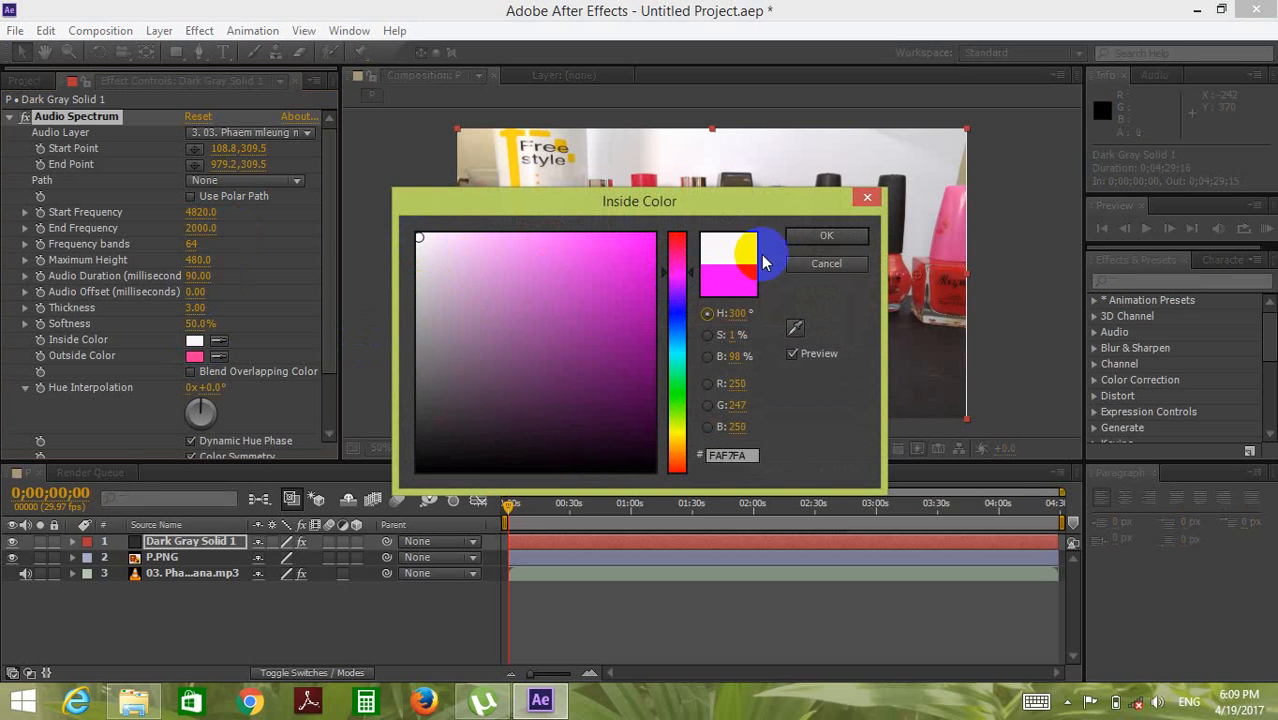
{"action": "left_click", "coordinate": [824, 237]}
{"action": "left_click", "coordinate": [205, 357]}
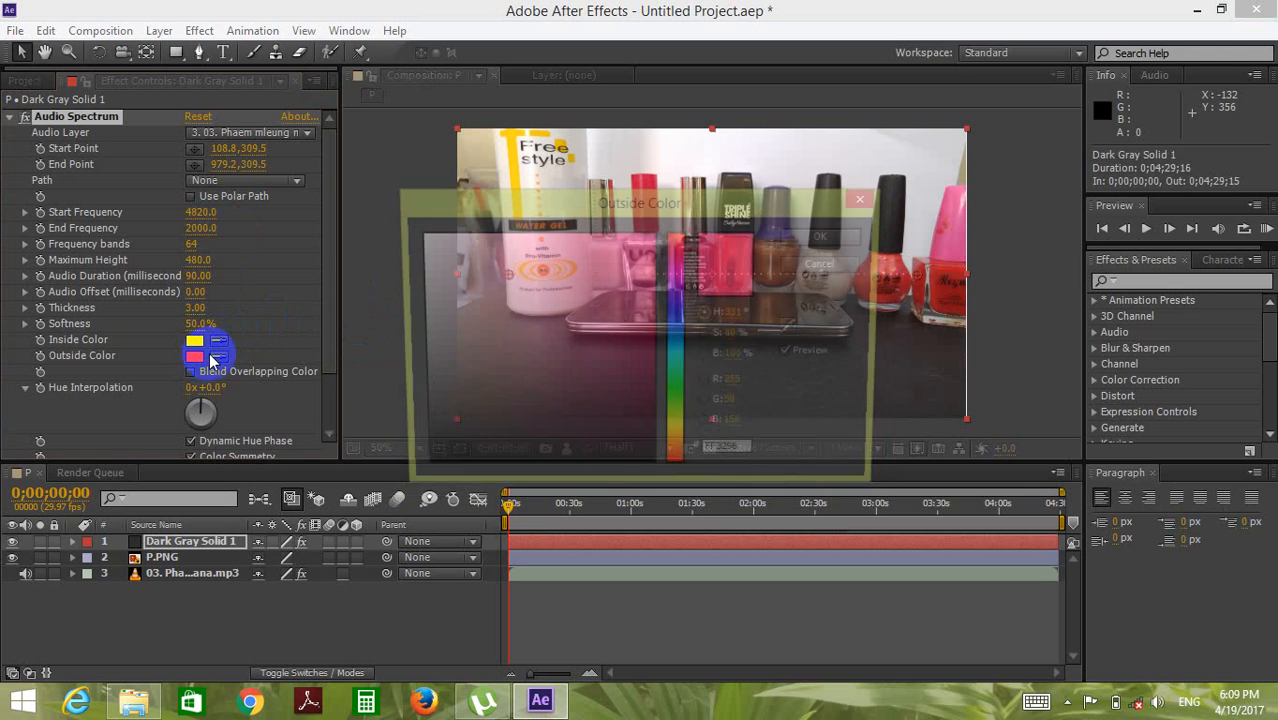
{"action": "left_click", "coordinate": [418, 238]}
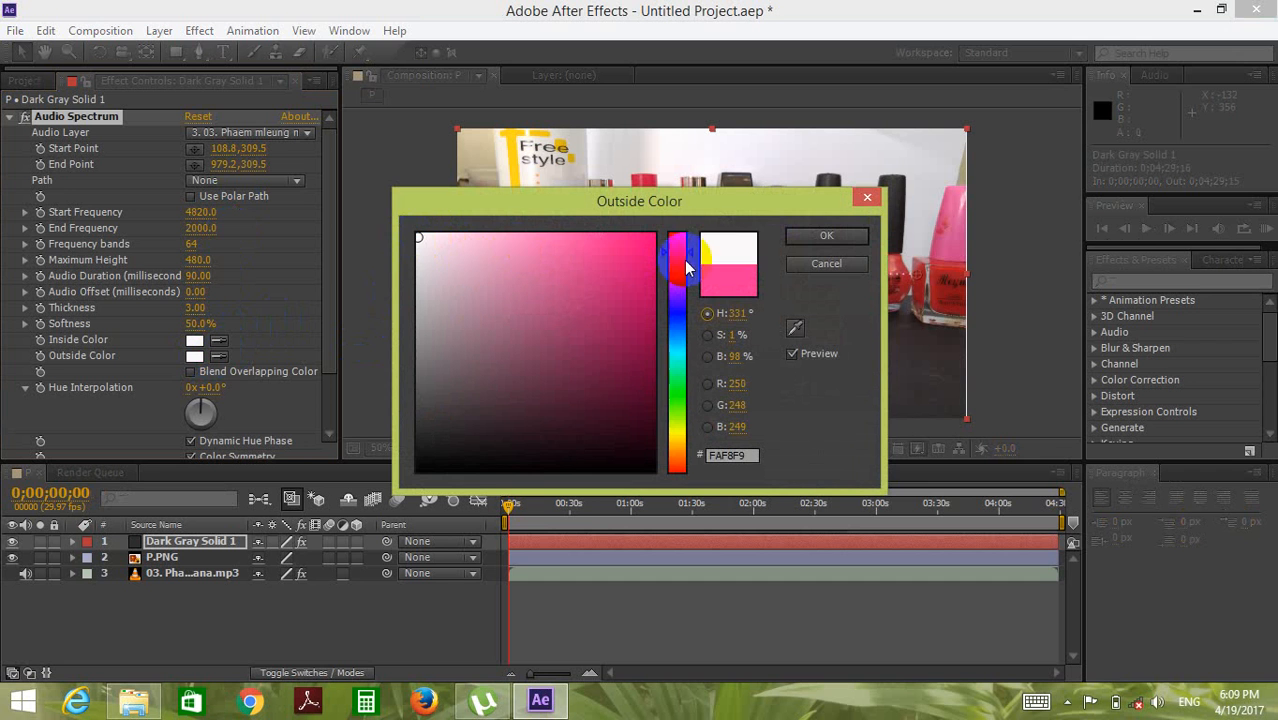
{"action": "left_click", "coordinate": [818, 238]}
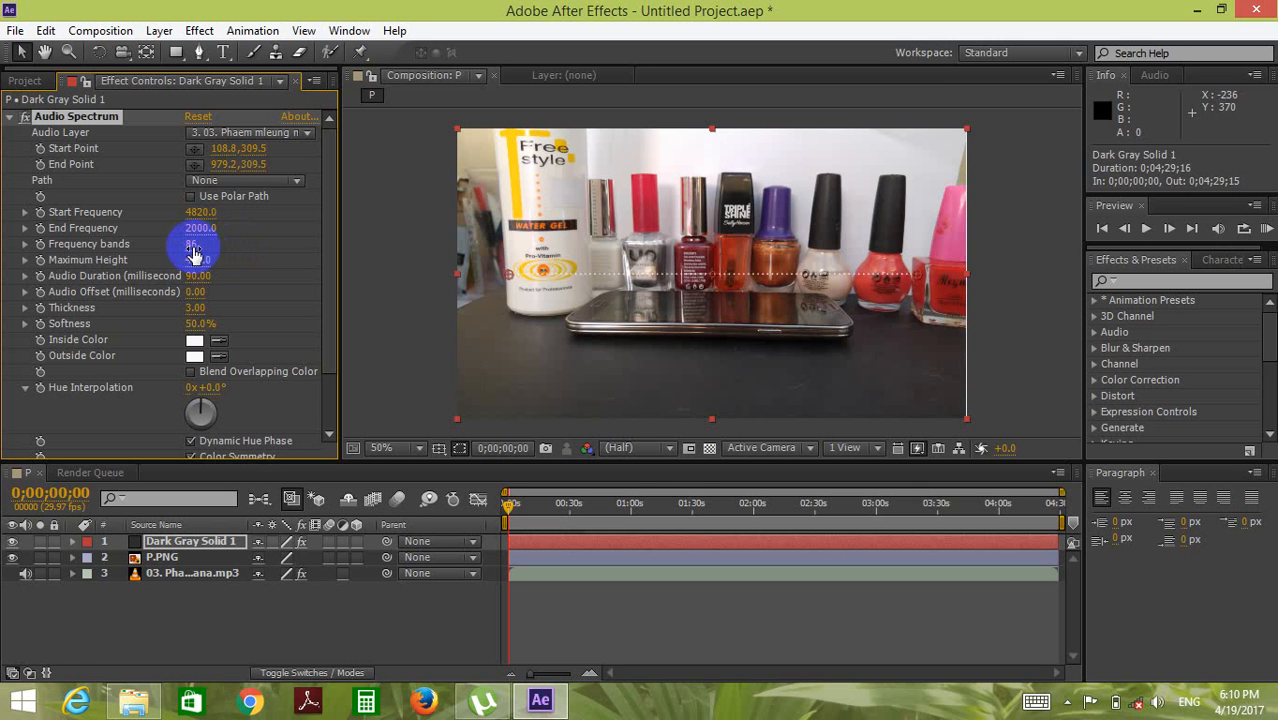
Set the Audio Spectrum's Frequency bands to 101 and its End Frequency to 5800
{"action": "left_click_drag", "start_coordinate": [190, 248], "coordinate": [230, 251]}
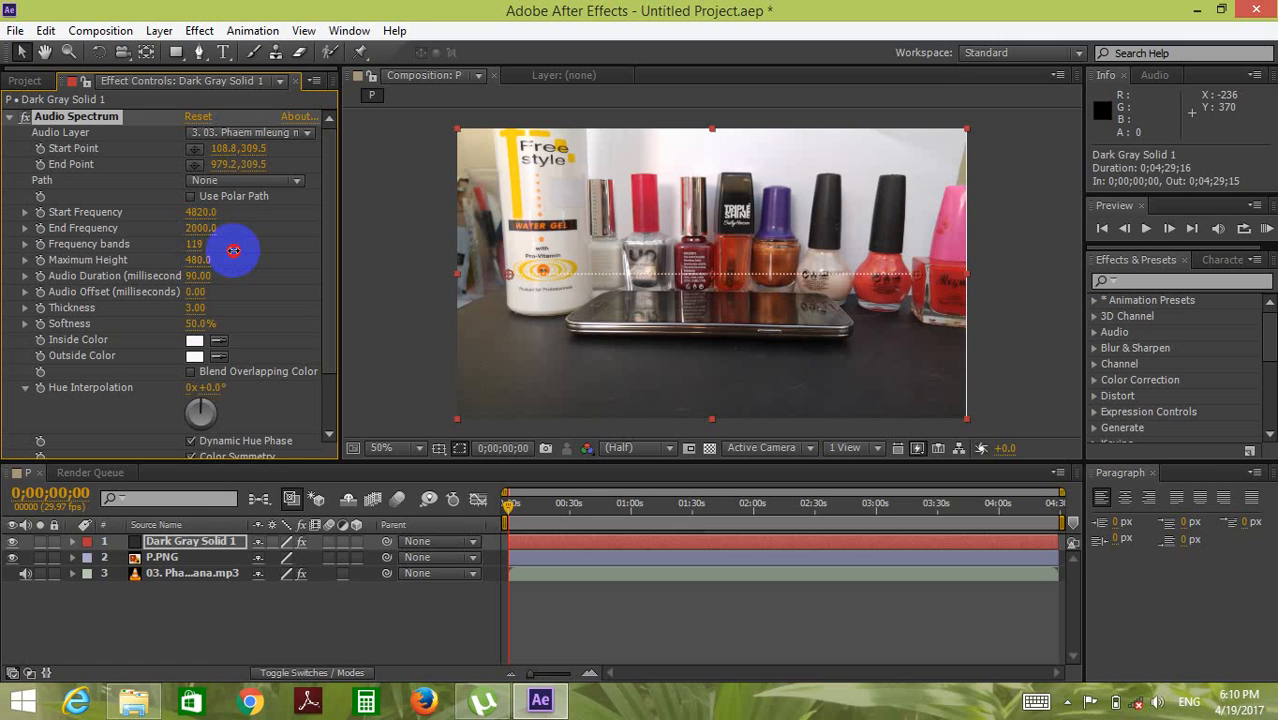
{"action": "left_click_drag", "start_coordinate": [219, 250], "coordinate": [239, 232]}
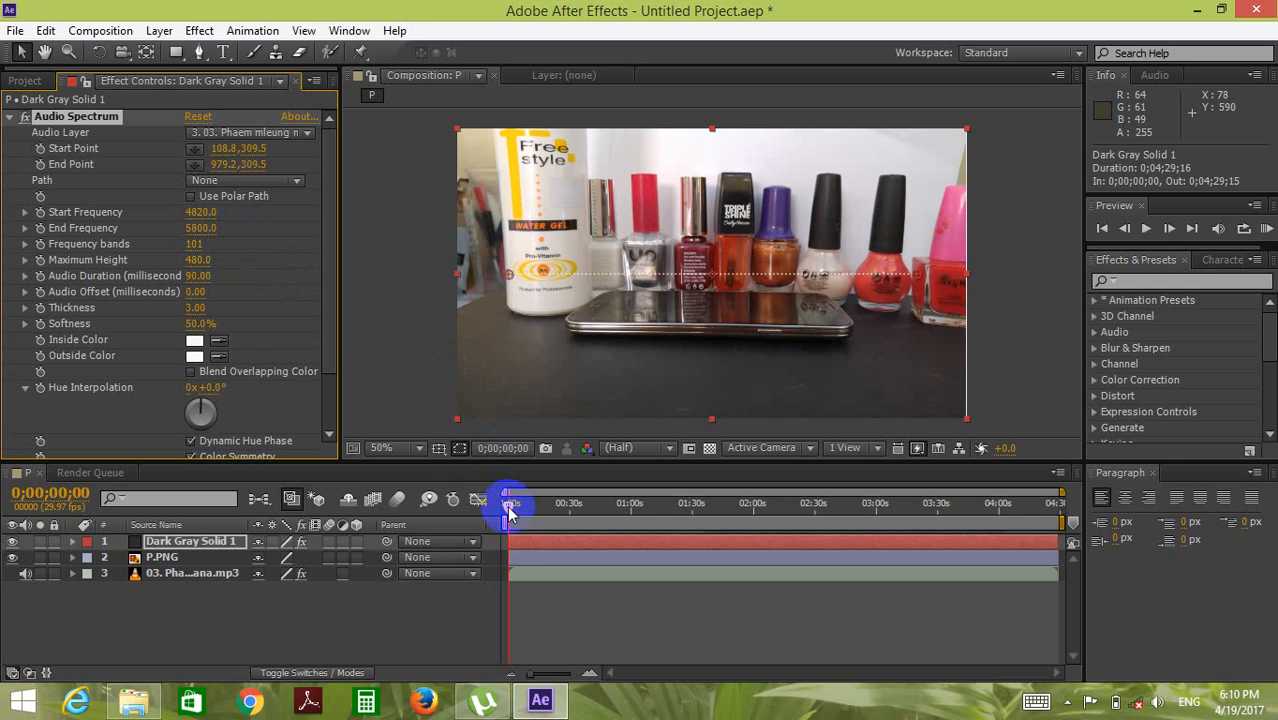
Move the current time to about 0;00;27;28 to check the spectrum over the image
{"action": "left_click_drag", "start_coordinate": [508, 510], "coordinate": [566, 506]}
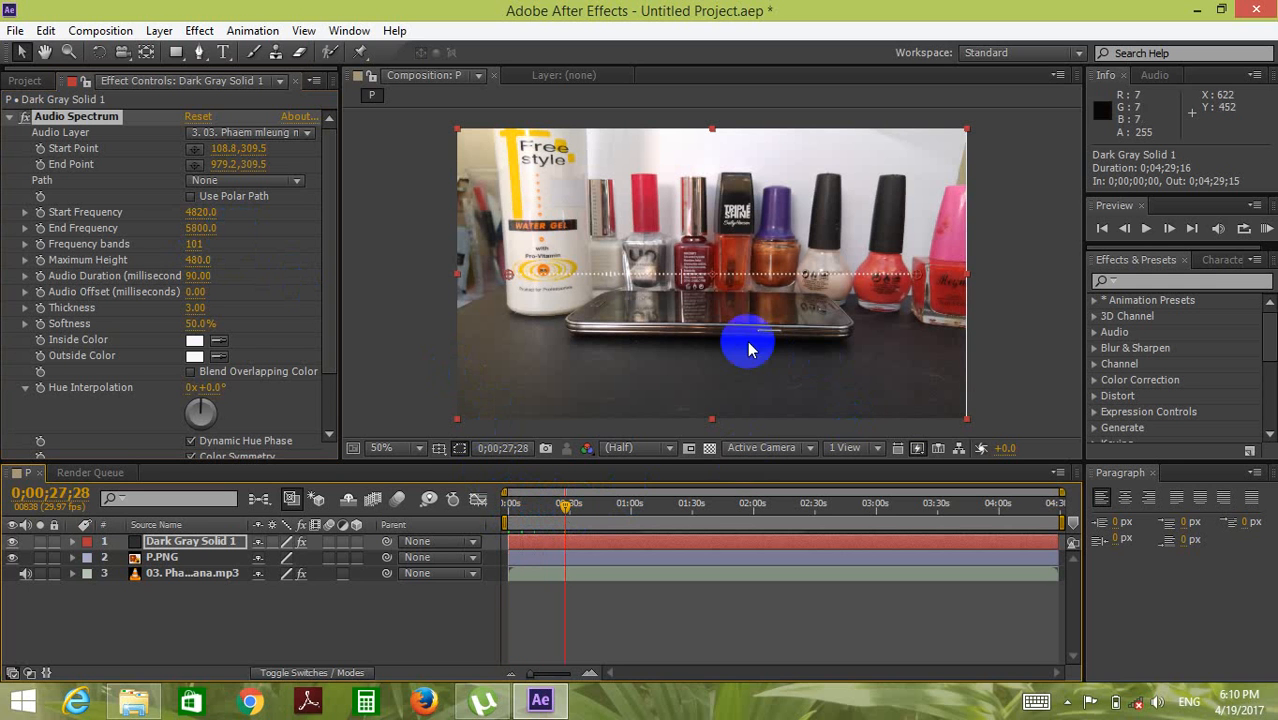
Preview the spectrum, then raise its Audio Duration to 320, Maximum Height to 590 and Frequency bands to 111
{"action": "left_click", "coordinate": [1146, 229]}
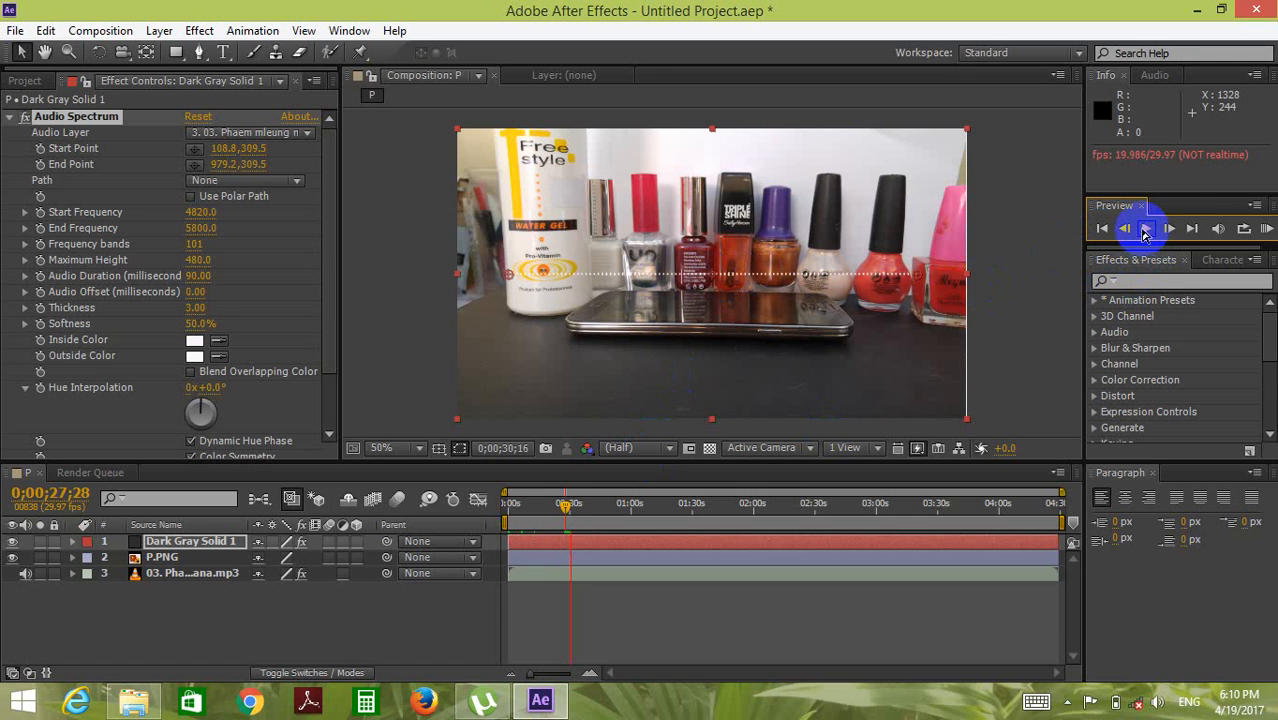
{"action": "left_click", "coordinate": [195, 296]}
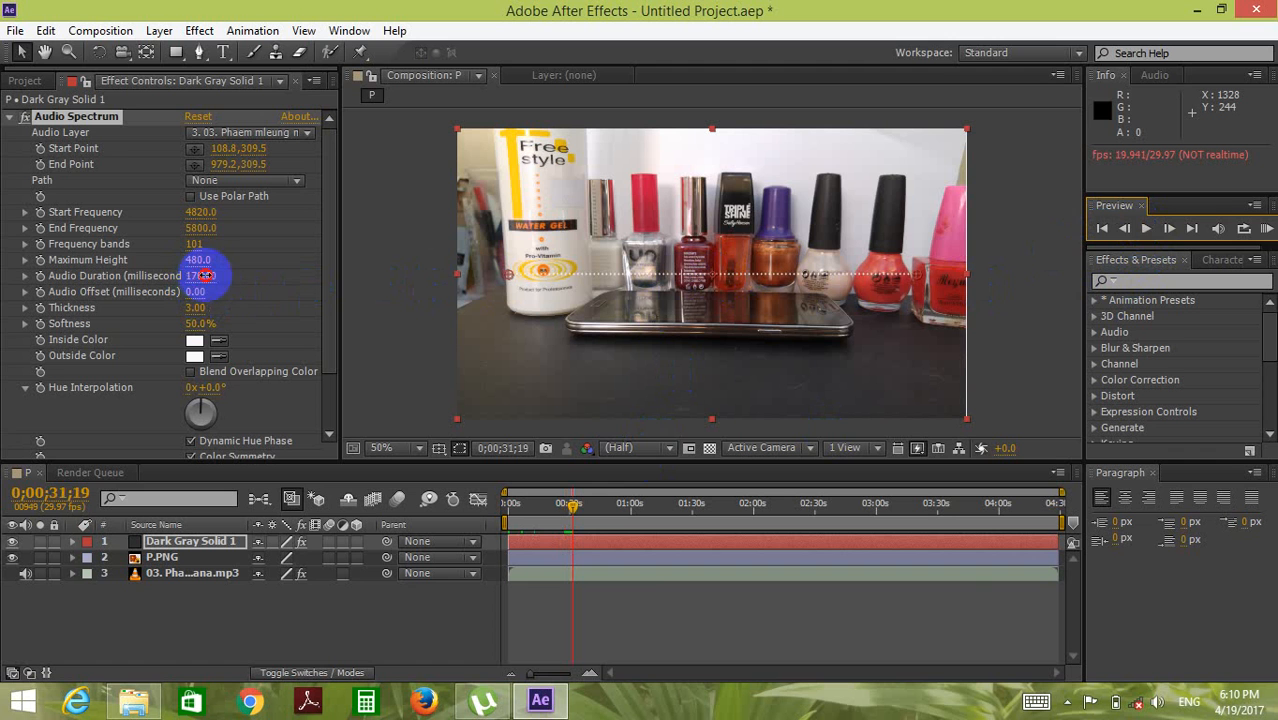
{"action": "left_click_drag", "start_coordinate": [216, 277], "coordinate": [199, 250]}
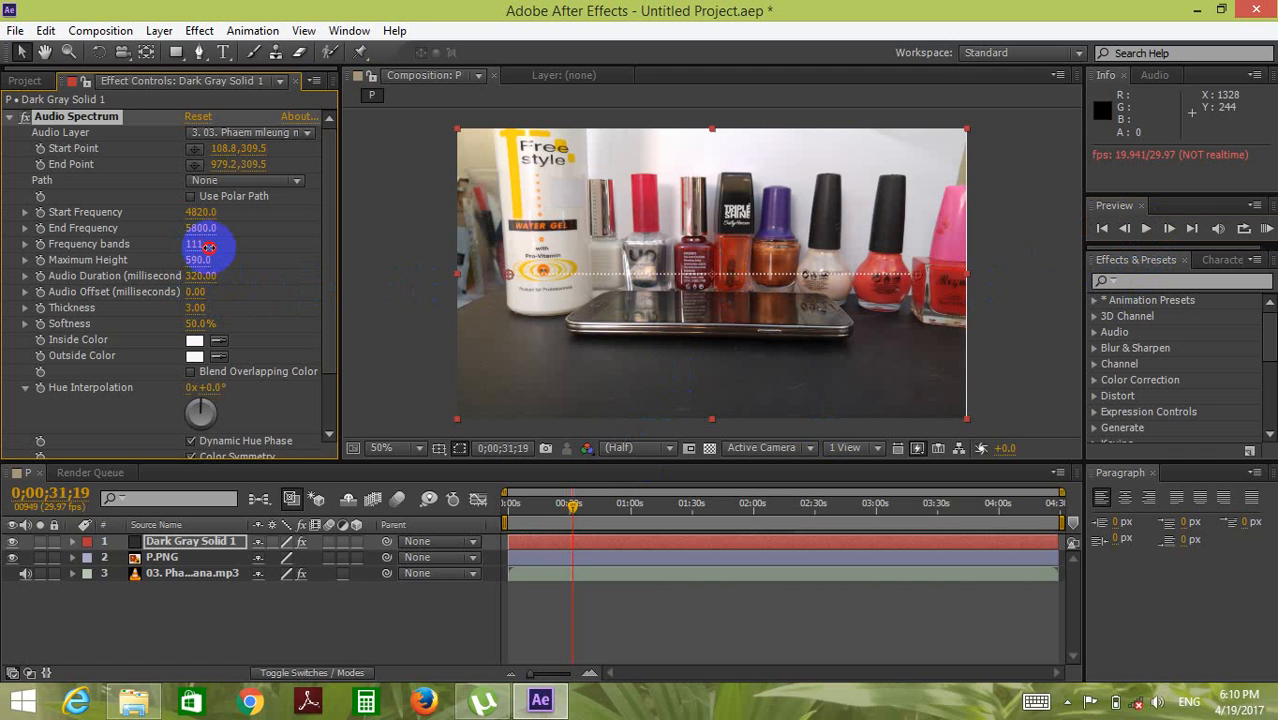
Set the Audio Spectrum's Audio Offset to 360 milliseconds and its Audio Duration to 680 milliseconds
{"action": "left_click", "coordinate": [196, 314]}
{"action": "mouse_move", "coordinate": [194, 295]}
{"action": "left_mouse_down"}
{"action": "mouse_move", "coordinate": [262, 300]}
{"action": "mouse_move", "coordinate": [205, 289]}
{"action": "mouse_move", "coordinate": [219, 291]}
{"action": "left_mouse_up"}
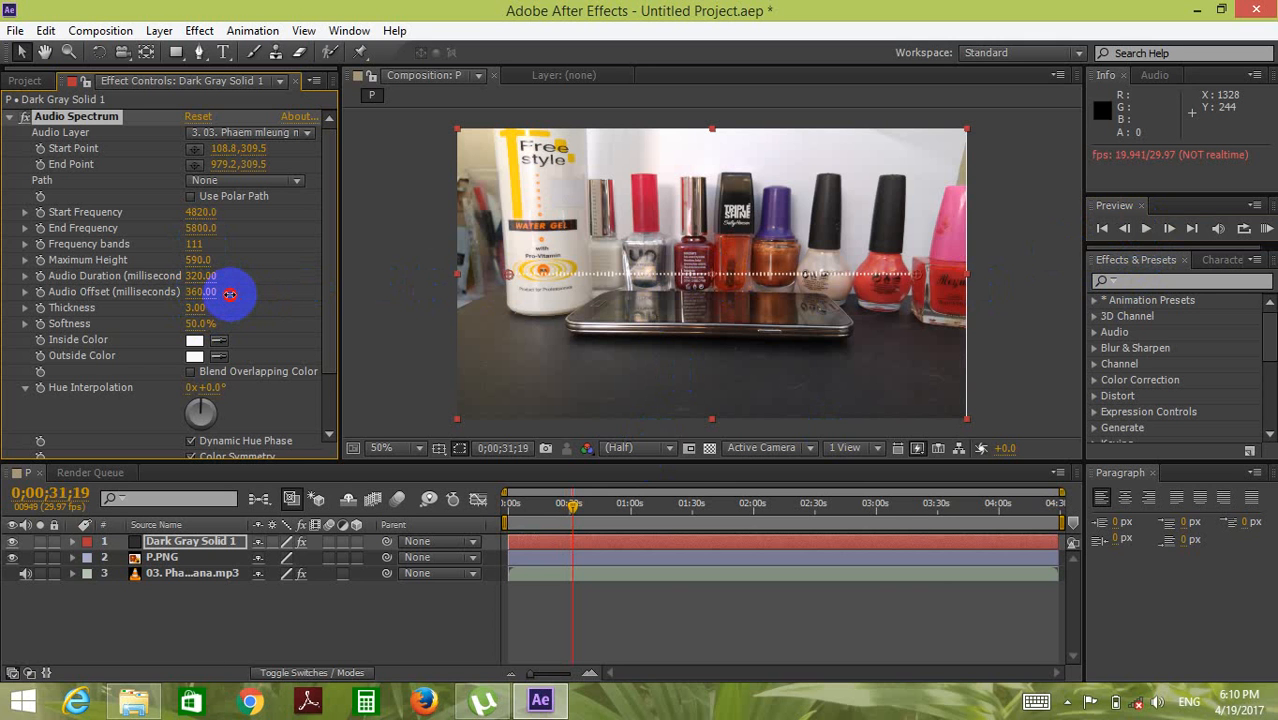
{"action": "mouse_move", "coordinate": [208, 276]}
{"action": "left_mouse_down"}
{"action": "mouse_move", "coordinate": [178, 276]}
{"action": "mouse_move", "coordinate": [431, 312]}
{"action": "mouse_move", "coordinate": [246, 296]}
{"action": "left_mouse_up"}
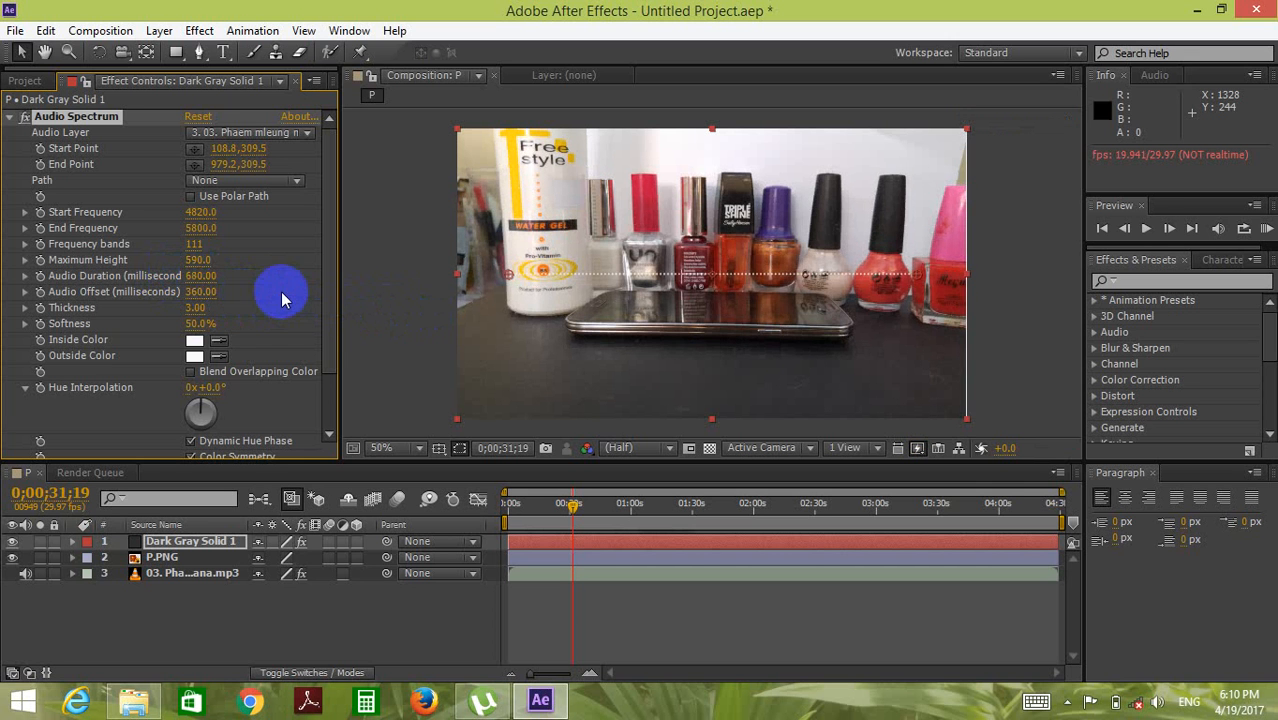
Raise the Audio Spectrum's Maximum Height to 1250 and lower its End Frequency to 1700
{"action": "left_click", "coordinate": [205, 260]}
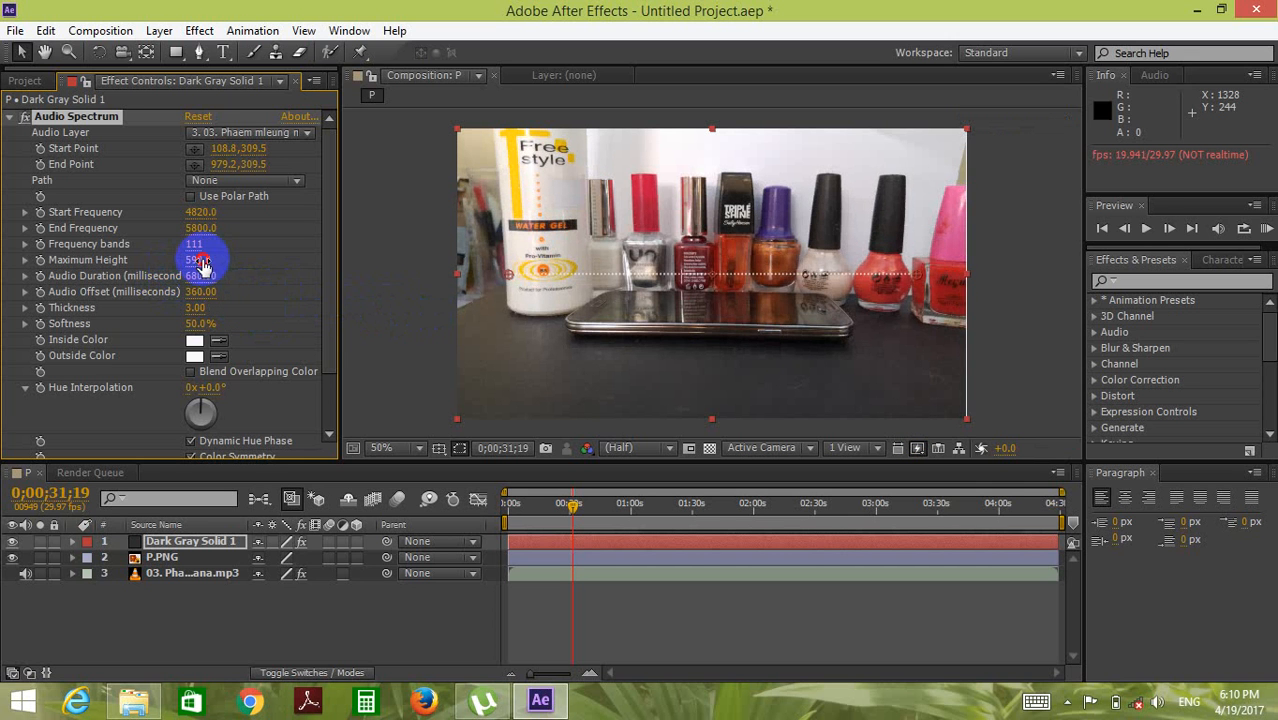
{"action": "left_click_drag", "start_coordinate": [200, 262], "coordinate": [271, 266]}
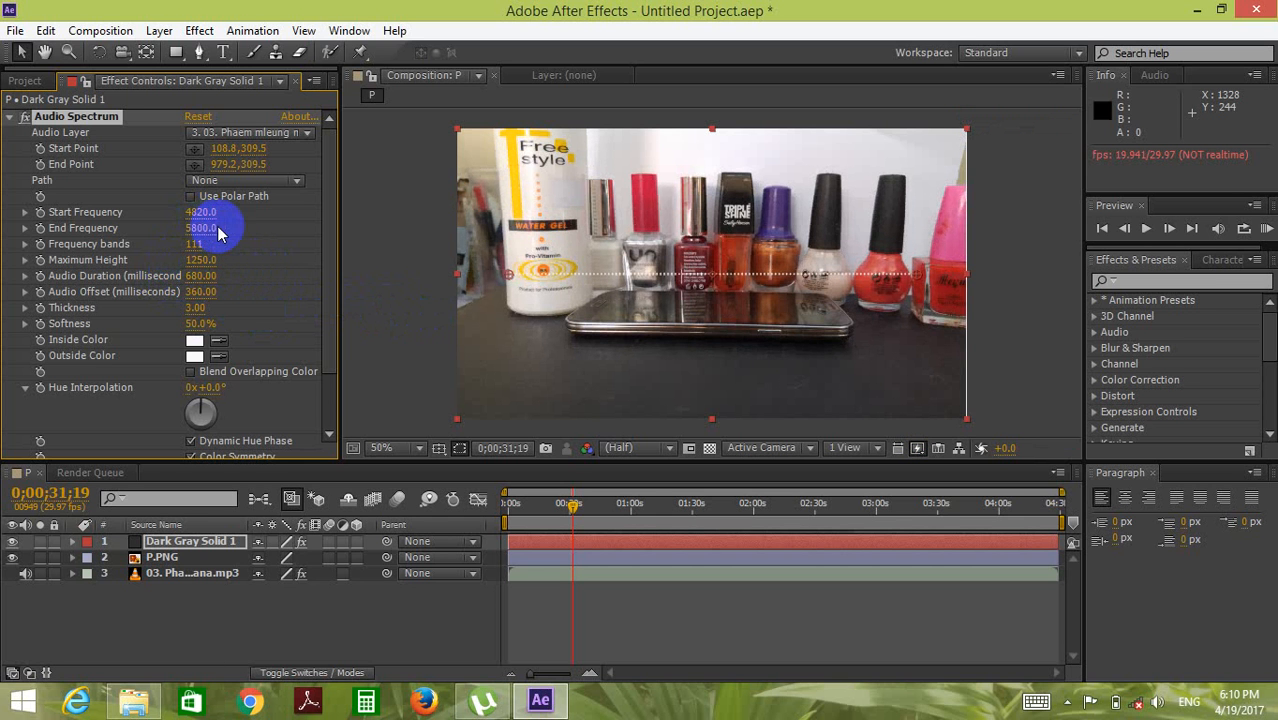
{"action": "left_click_drag", "start_coordinate": [207, 230], "coordinate": [171, 229]}
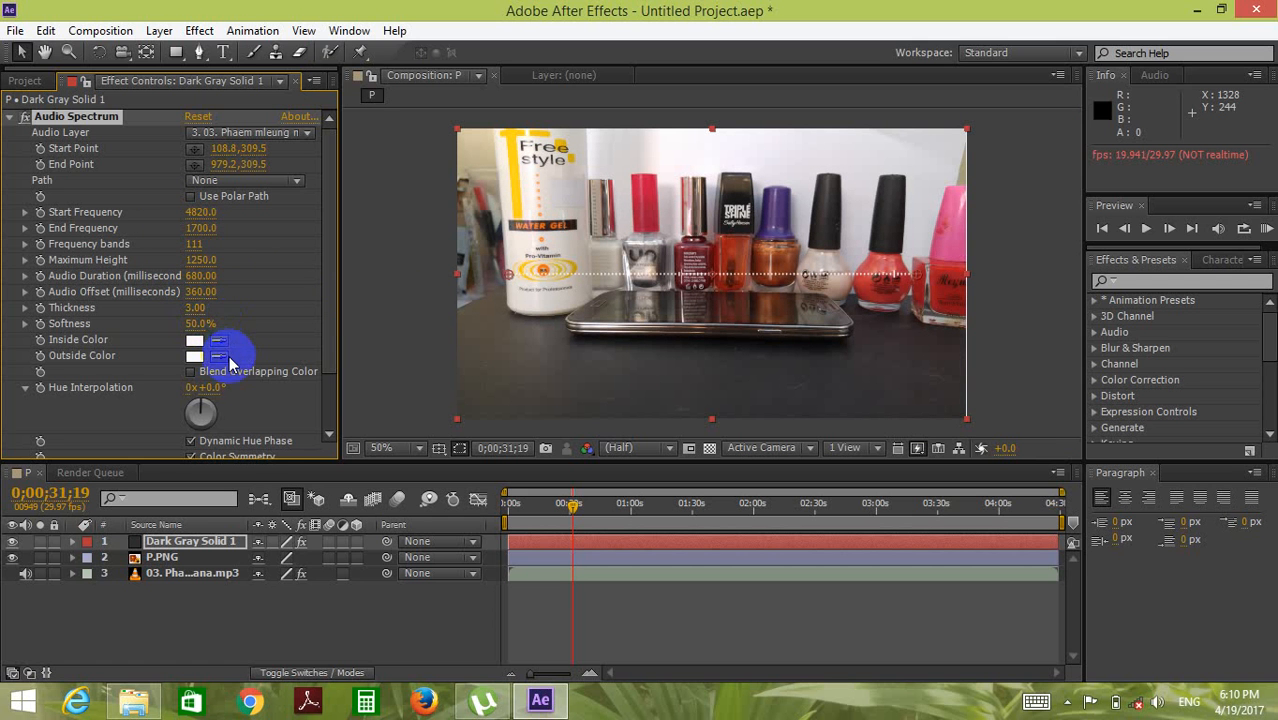
Review the Audio Spectrum's Display Options choices, keeping Digital selected
{"action": "mouse_move", "coordinate": [325, 343]}
{"action": "left_mouse_down"}
{"action": "mouse_move", "coordinate": [328, 371]}
{"action": "mouse_move", "coordinate": [325, 352]}
{"action": "left_mouse_up"}
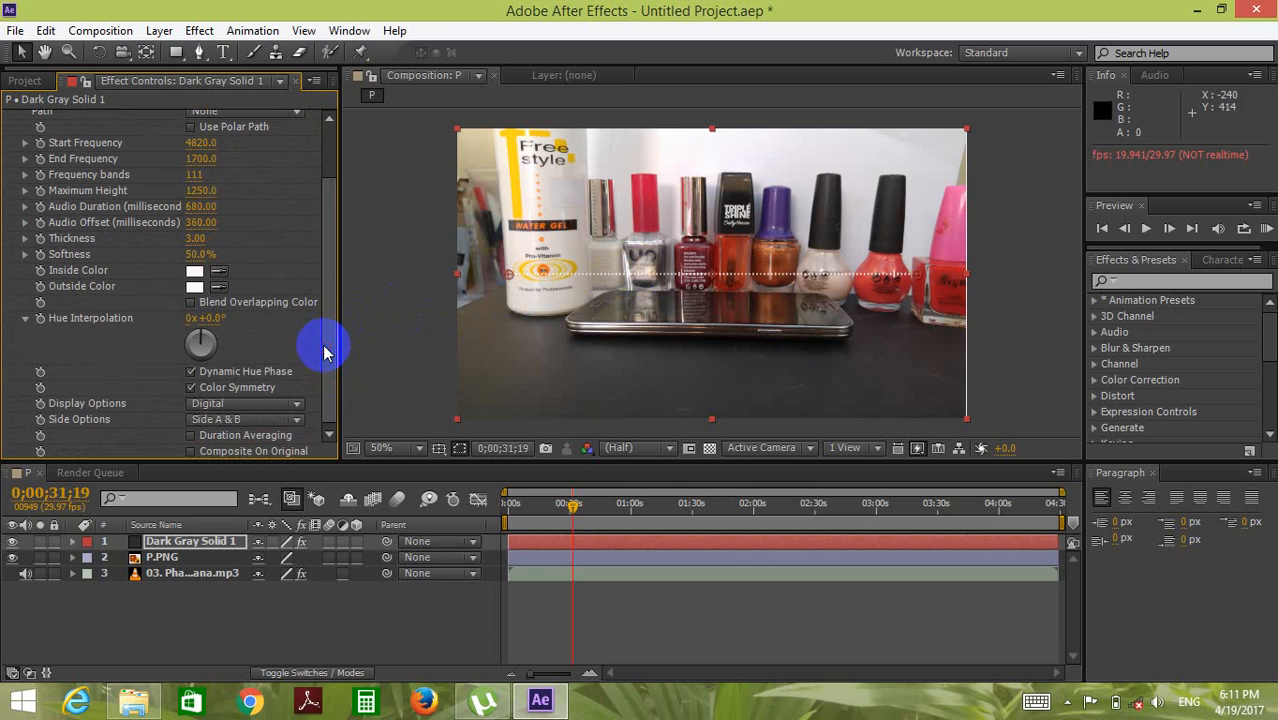
{"action": "left_click", "coordinate": [296, 405]}
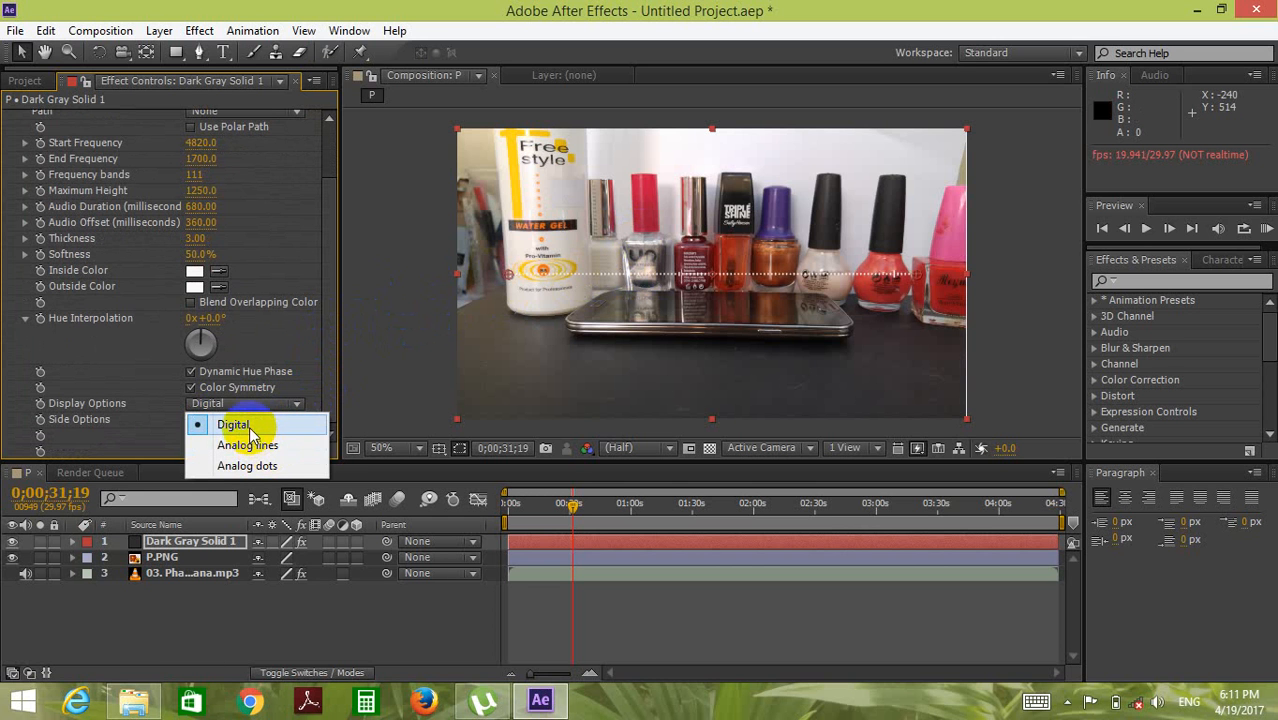
{"action": "left_click", "coordinate": [253, 425]}
{"action": "left_click", "coordinate": [290, 405]}
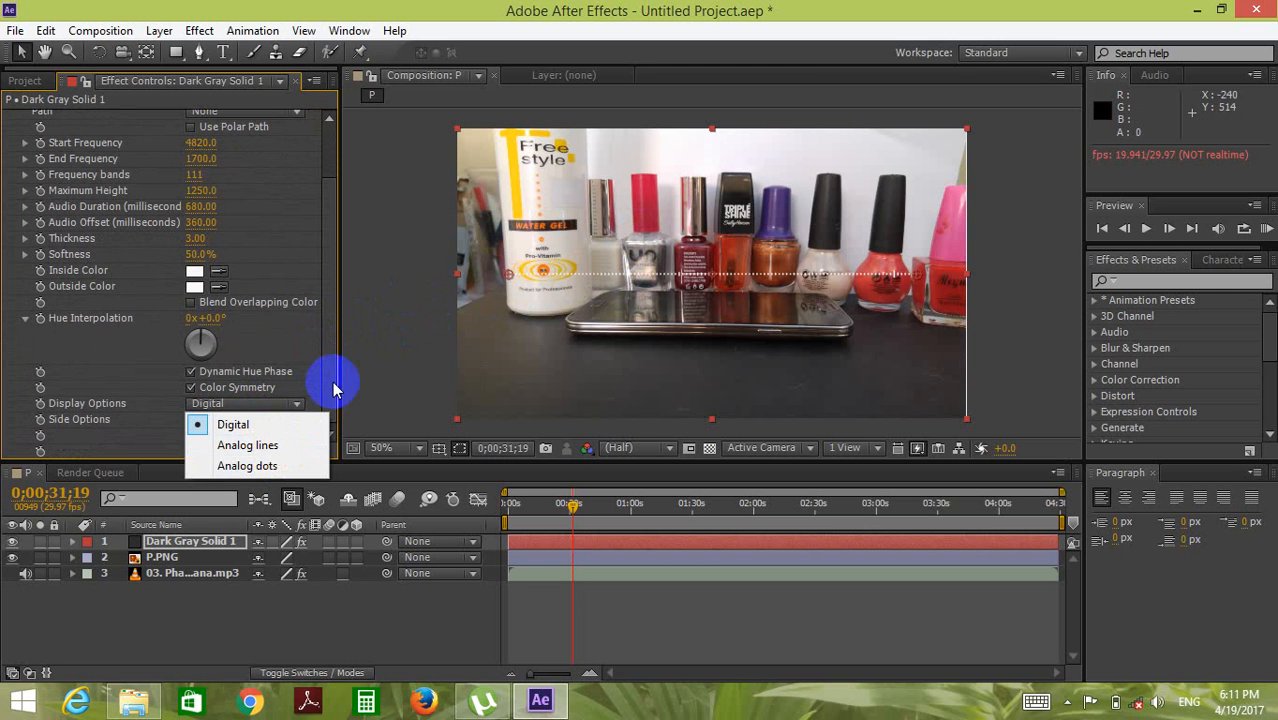
{"action": "left_click", "coordinate": [323, 392]}
Try Side A and Side B as the spectrum's Side Options and preview the playback
{"action": "left_click", "coordinate": [295, 423]}
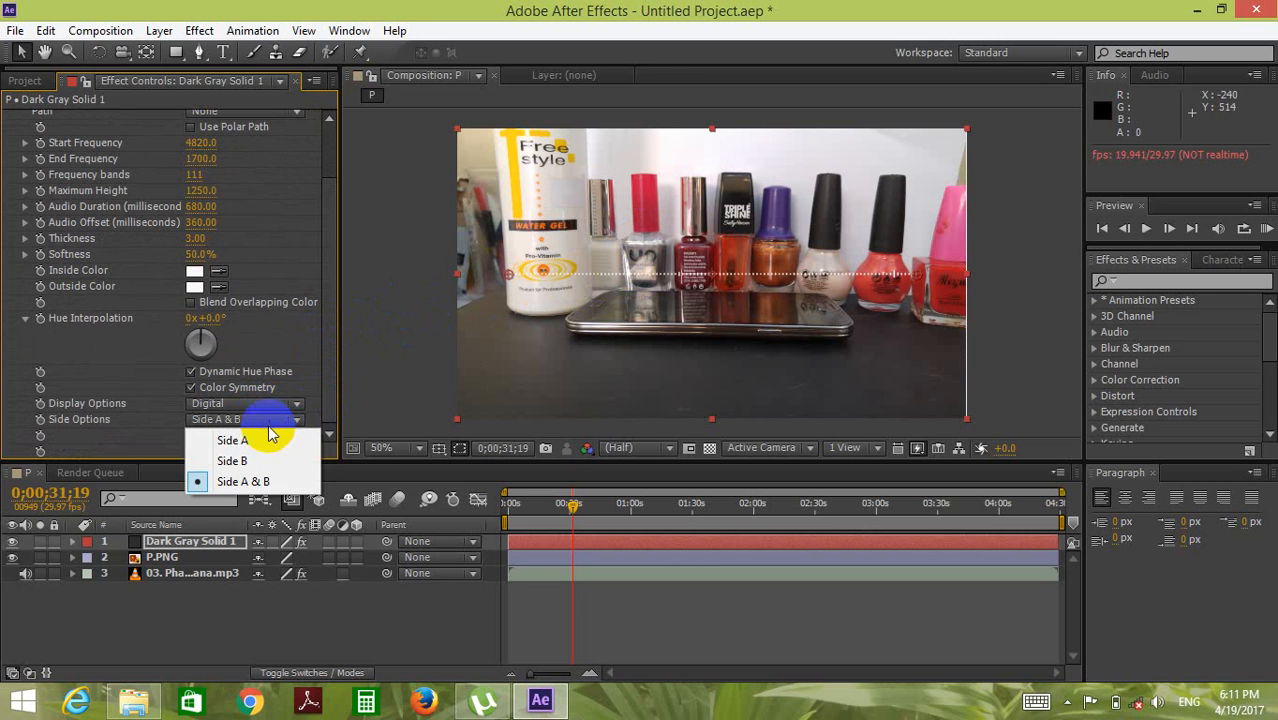
{"action": "left_click", "coordinate": [237, 441]}
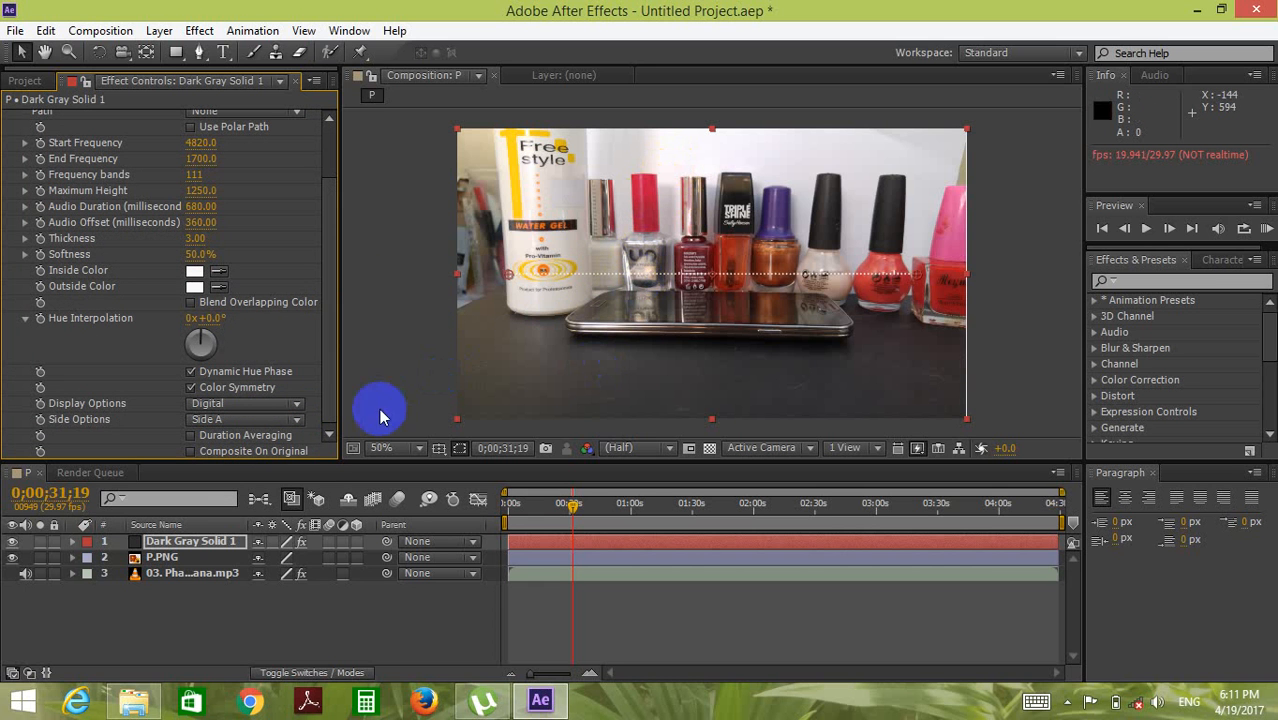
{"action": "left_click", "coordinate": [296, 420]}
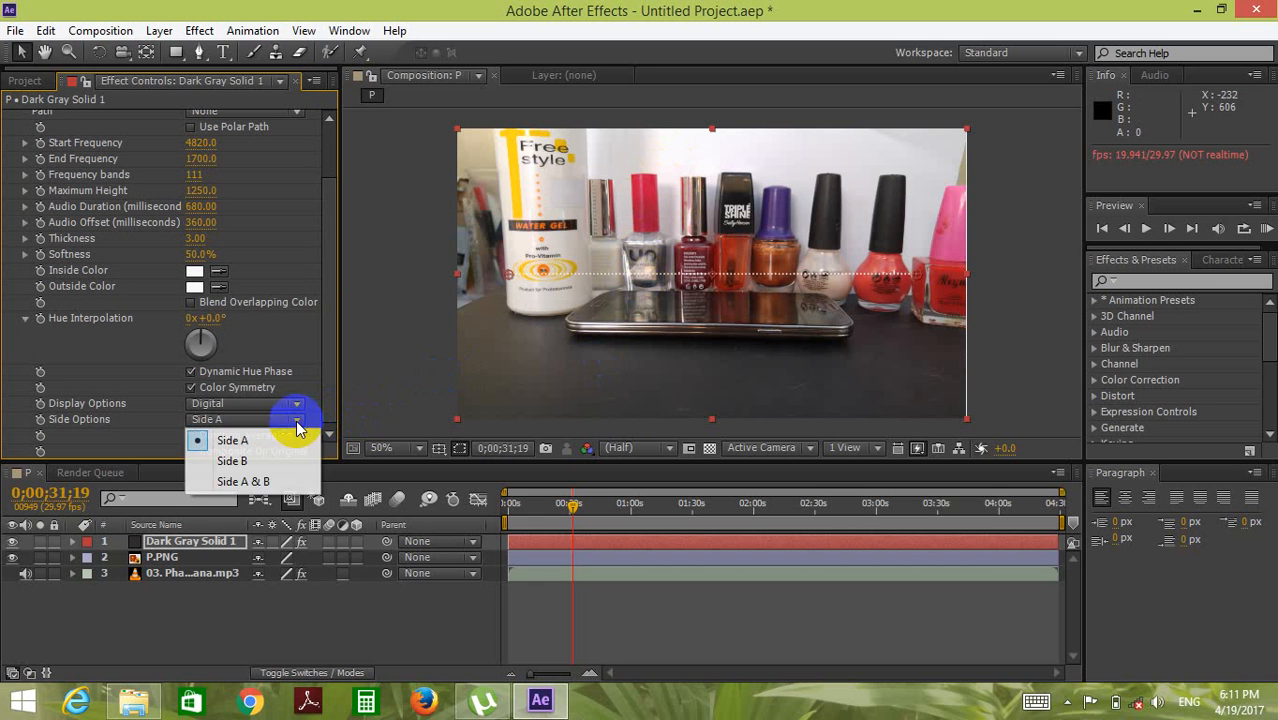
{"action": "left_click", "coordinate": [261, 462]}
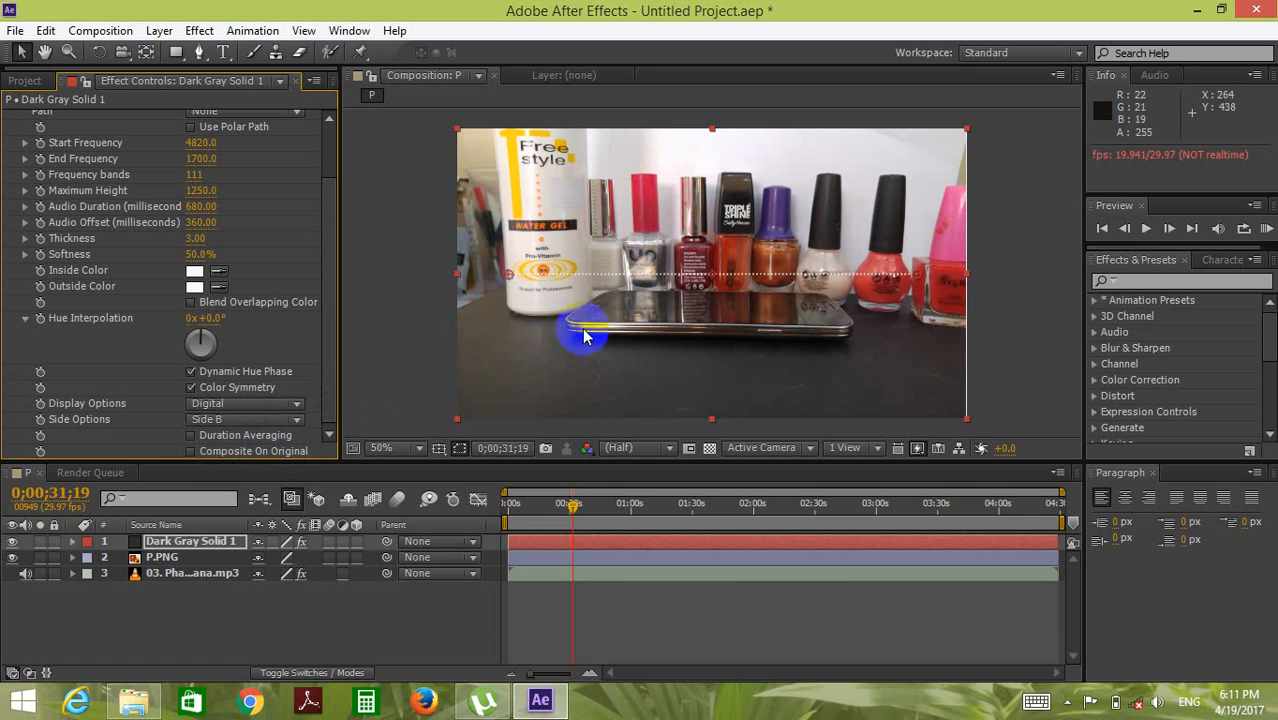
{"action": "left_click", "coordinate": [1147, 230]}
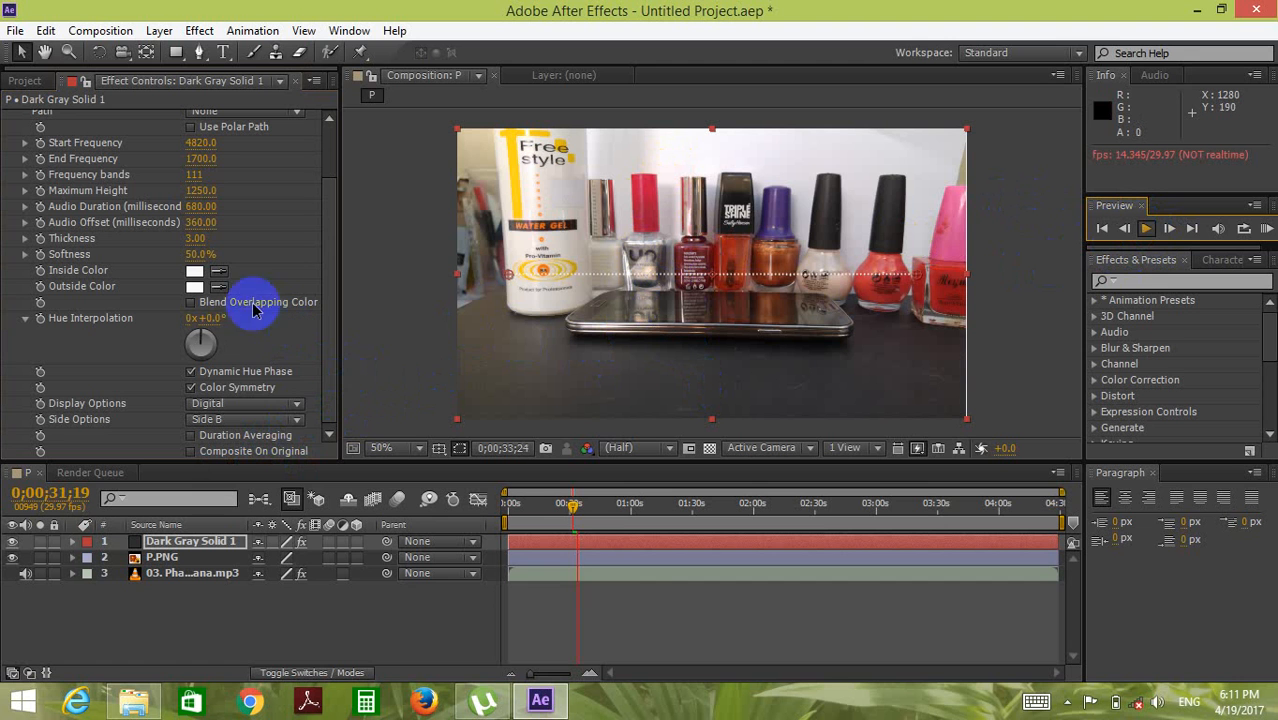
Stop the preview and set the Audio Spectrum's Side Options to Side A
{"action": "left_click", "coordinate": [297, 420]}
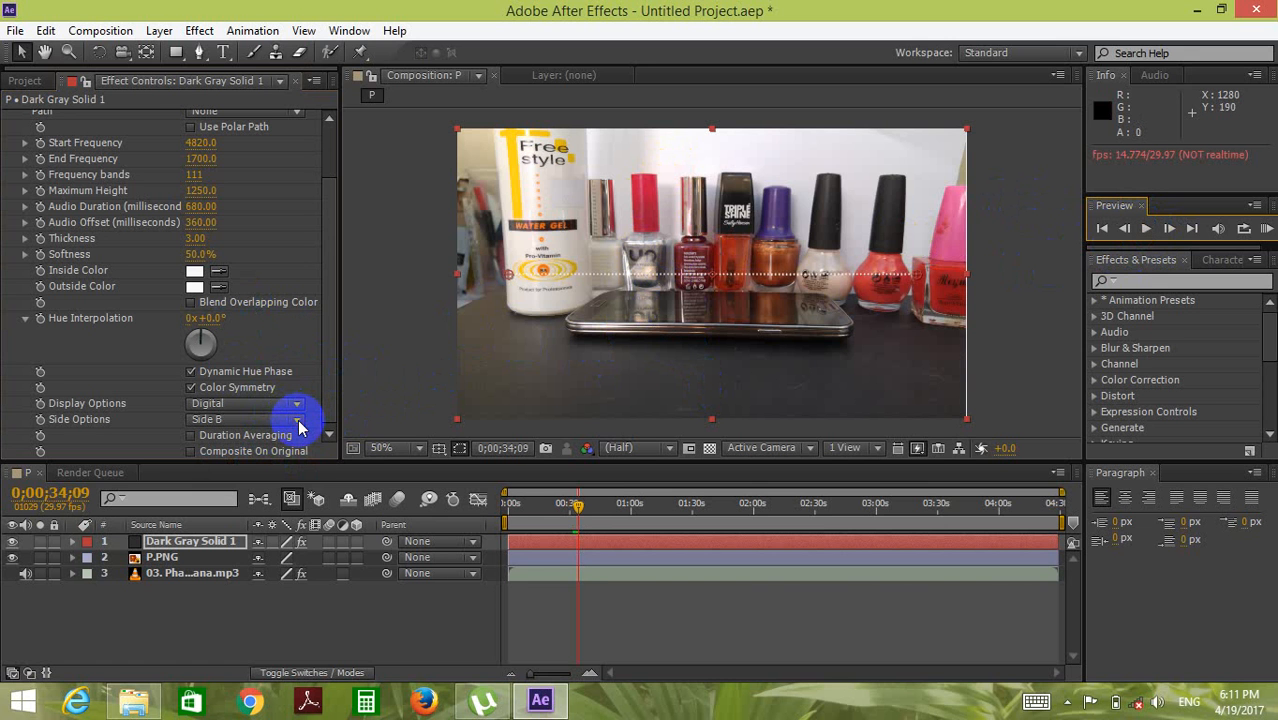
{"action": "left_click", "coordinate": [297, 420]}
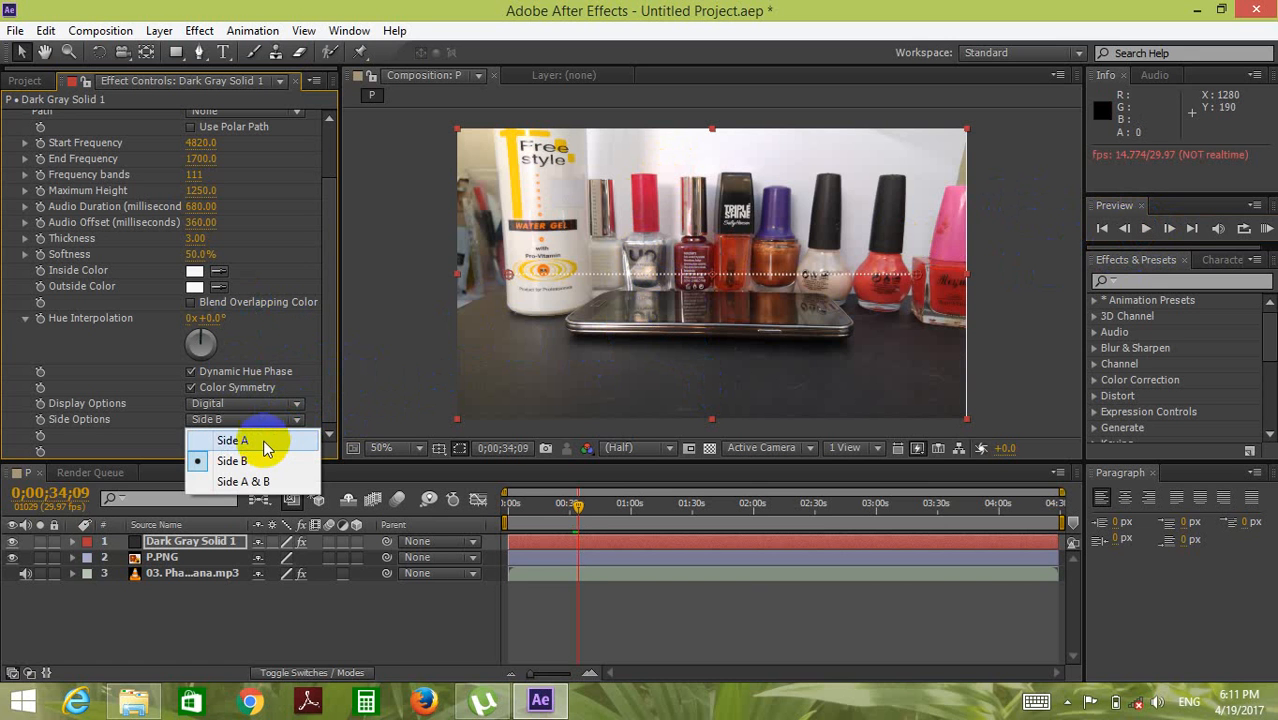
{"action": "left_click", "coordinate": [263, 441]}
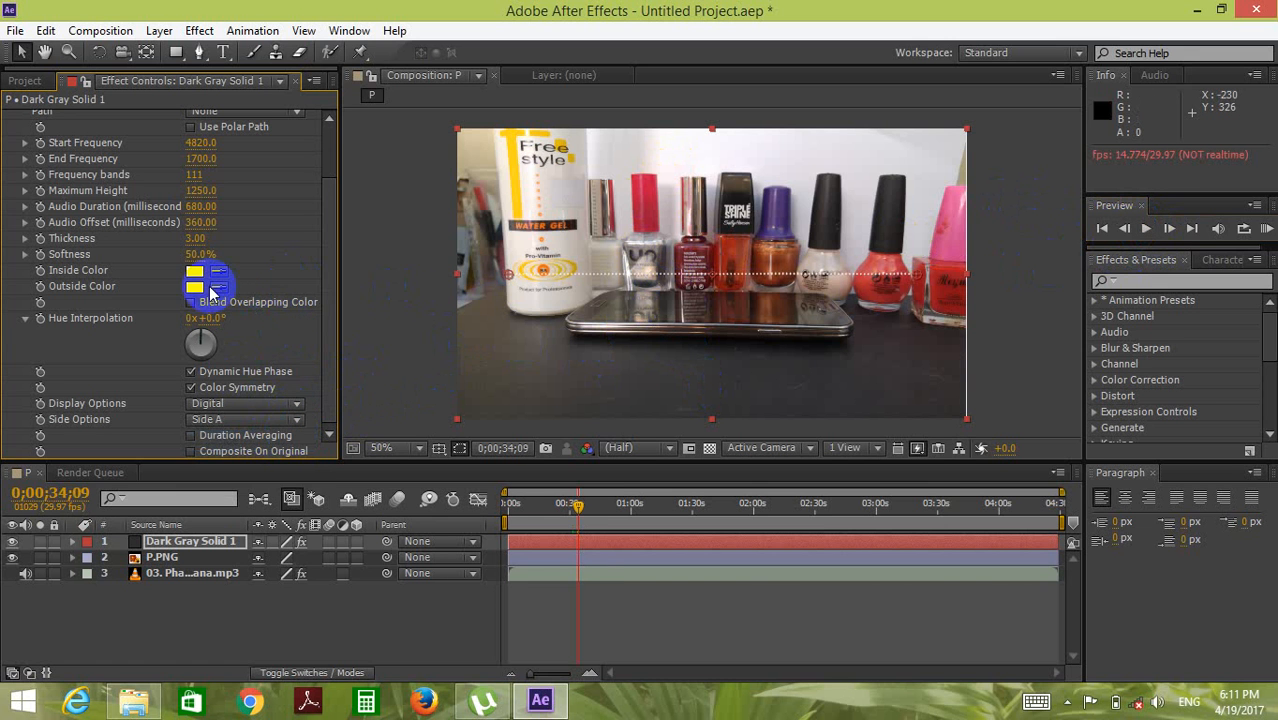
Set the Audio Spectrum's Hue Interpolation to 0x+102.0° and its Softness to 100%
{"action": "left_click_drag", "start_coordinate": [201, 337], "coordinate": [219, 347]}
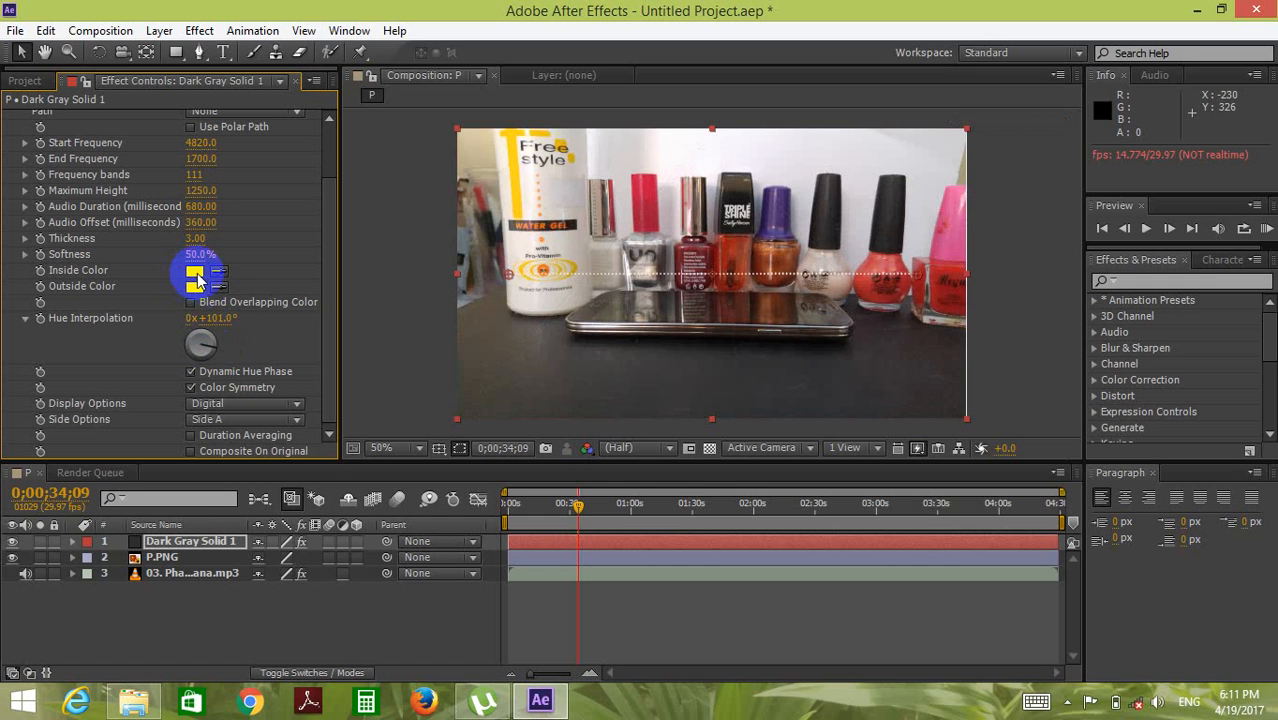
{"action": "left_click_drag", "start_coordinate": [206, 338], "coordinate": [224, 342]}
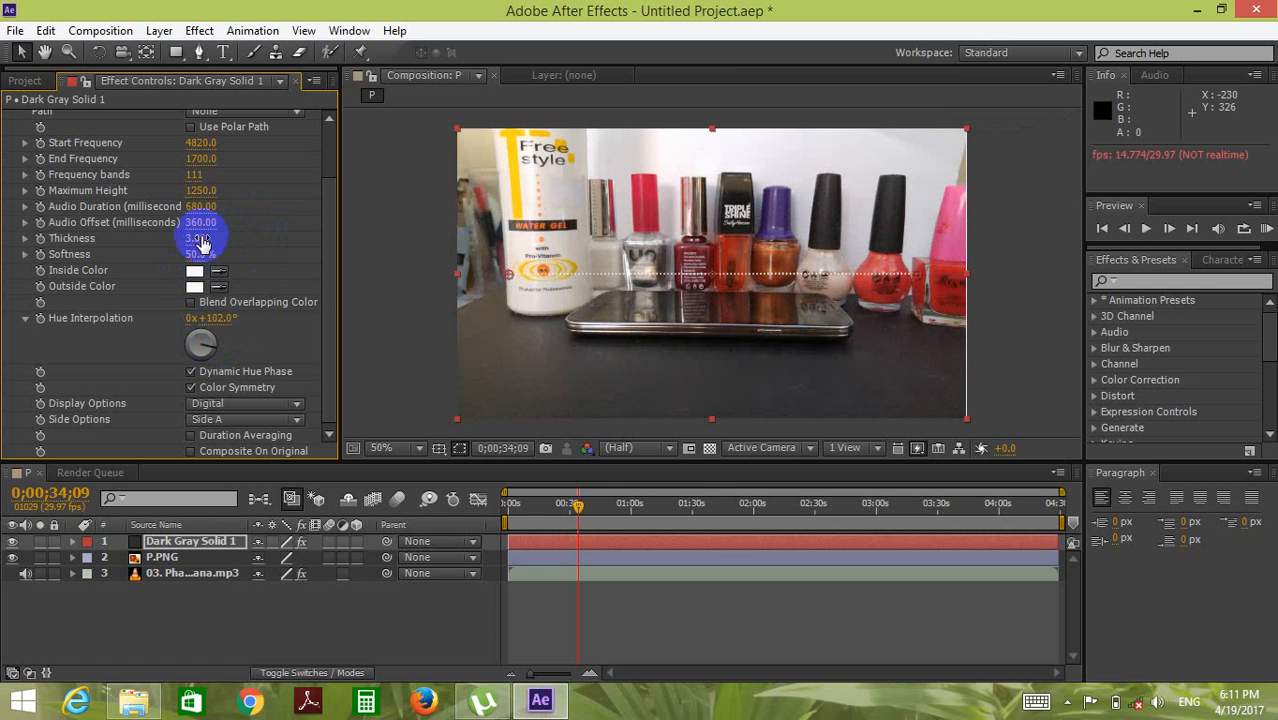
{"action": "left_click_drag", "start_coordinate": [195, 243], "coordinate": [258, 265]}
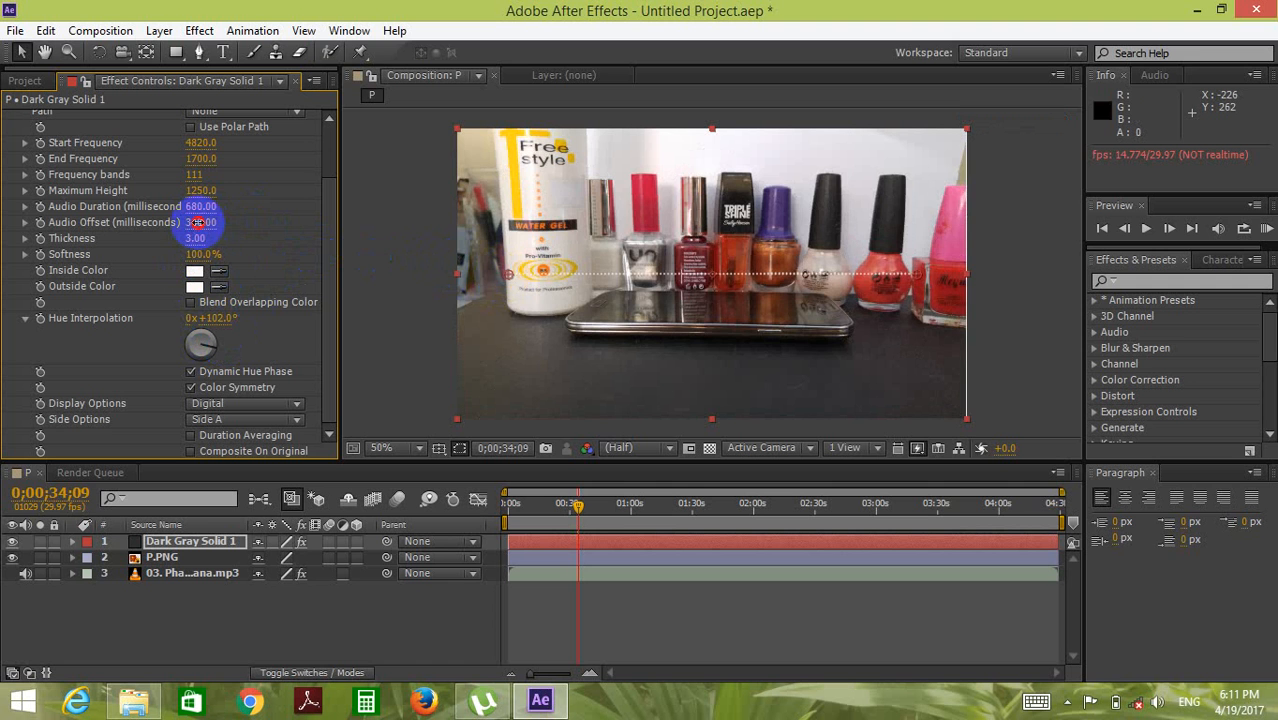
Set the Audio Spectrum's Audio Offset to 730, Audio Duration to 1000 and Maximum Height to 14090
{"action": "left_click_drag", "start_coordinate": [197, 222], "coordinate": [228, 206]}
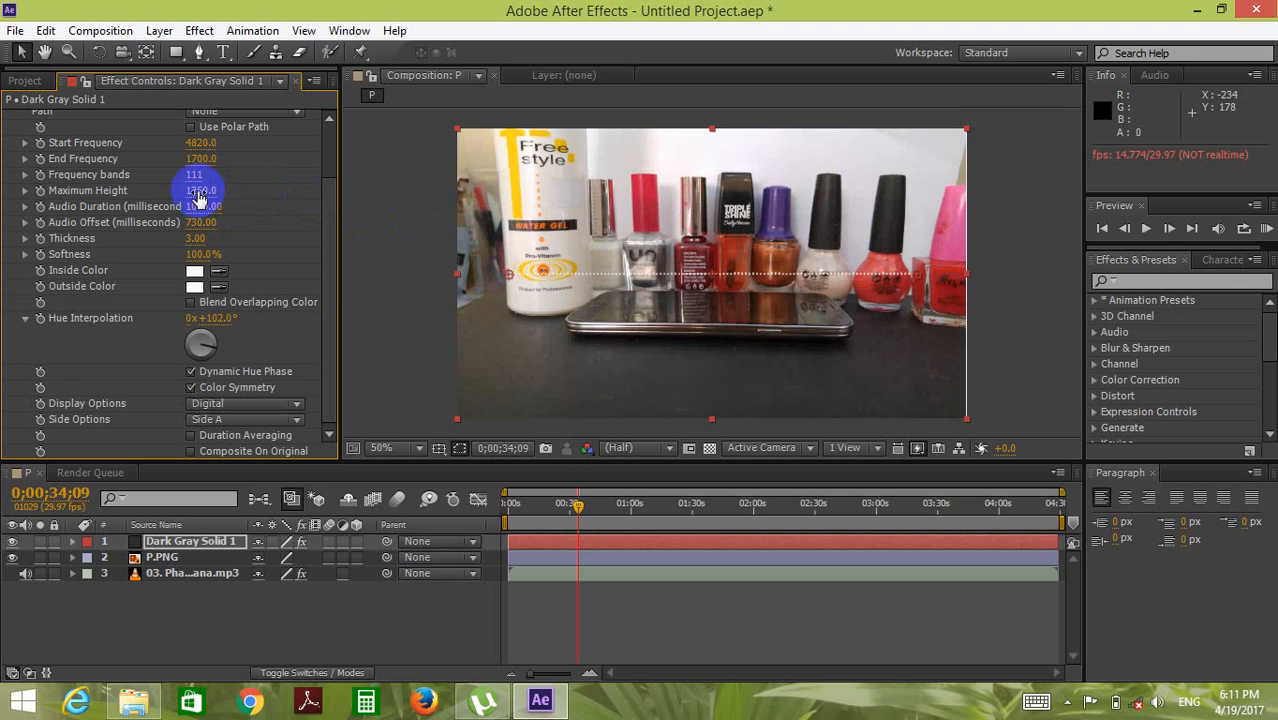
{"action": "left_click_drag", "start_coordinate": [200, 190], "coordinate": [315, 199]}
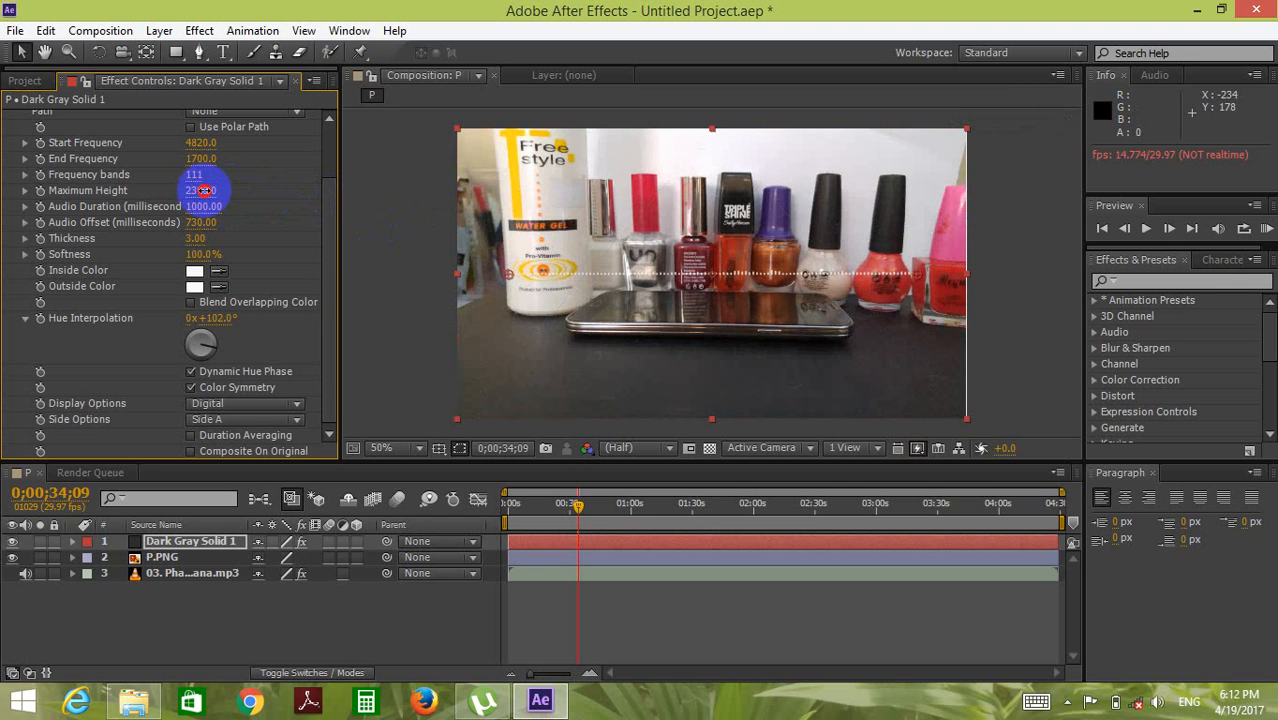
{"action": "left_click_drag", "start_coordinate": [200, 190], "coordinate": [440, 220]}
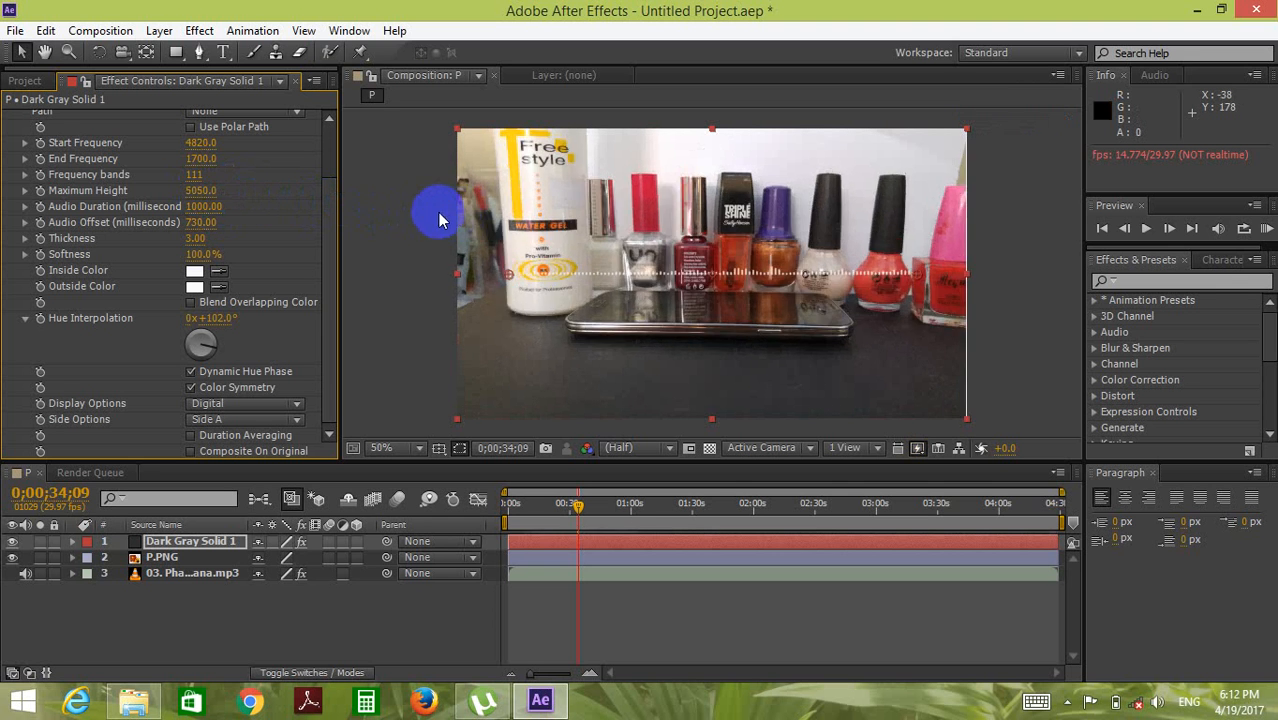
{"action": "left_click_drag", "start_coordinate": [199, 193], "coordinate": [379, 205]}
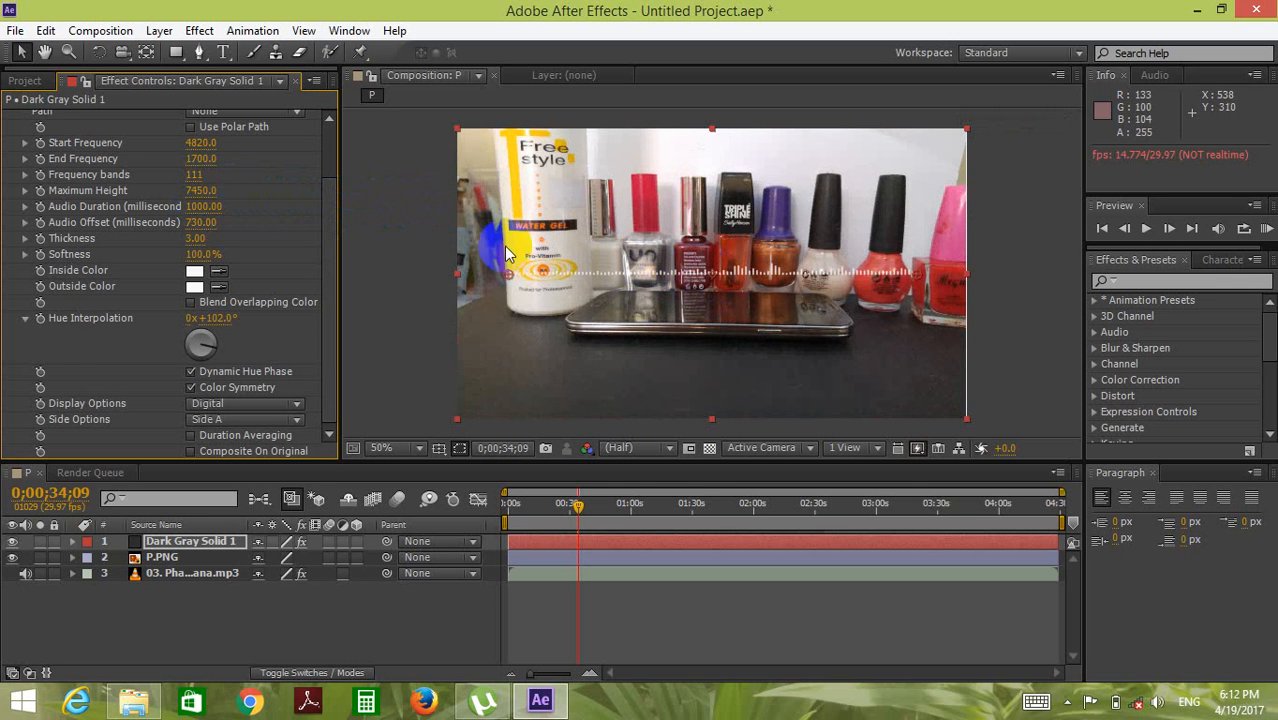
{"action": "left_click_drag", "start_coordinate": [200, 190], "coordinate": [850, 202]}
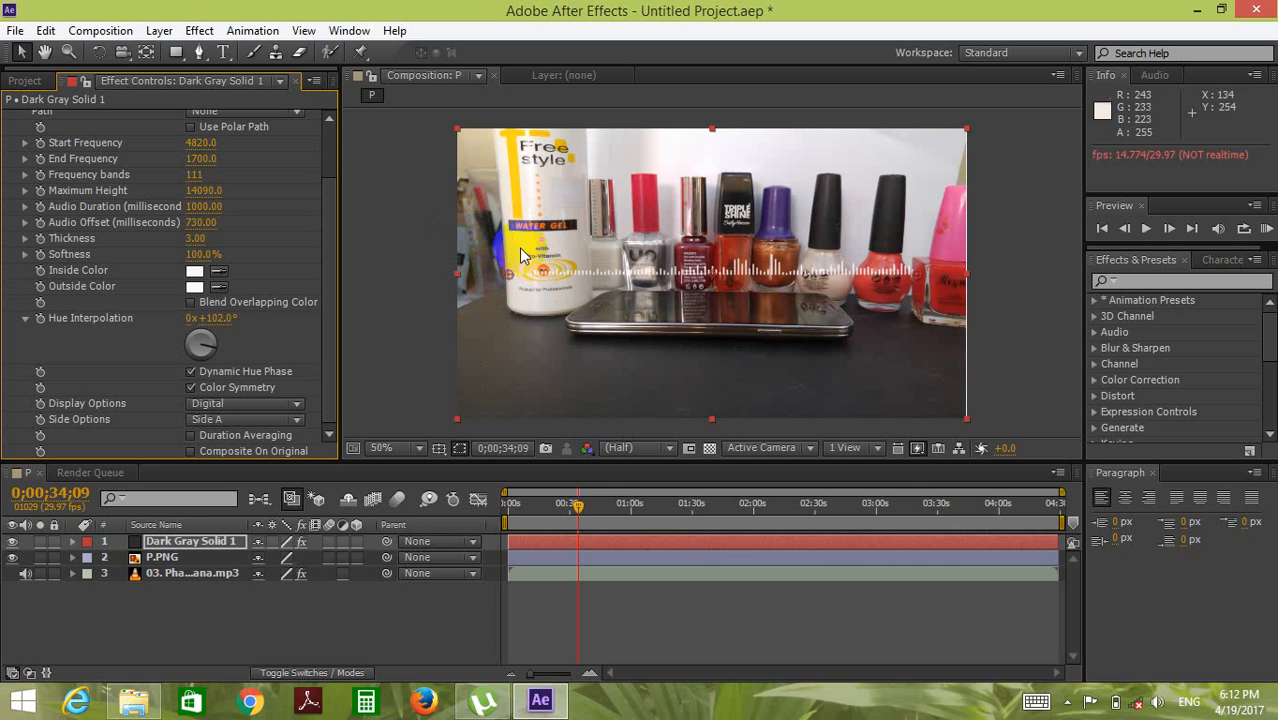
Move the spectrum's end points onto the phone's screen in the image, with the Start Point at about 282.8, 403.5
{"action": "left_click_drag", "start_coordinate": [507, 280], "coordinate": [828, 322]}
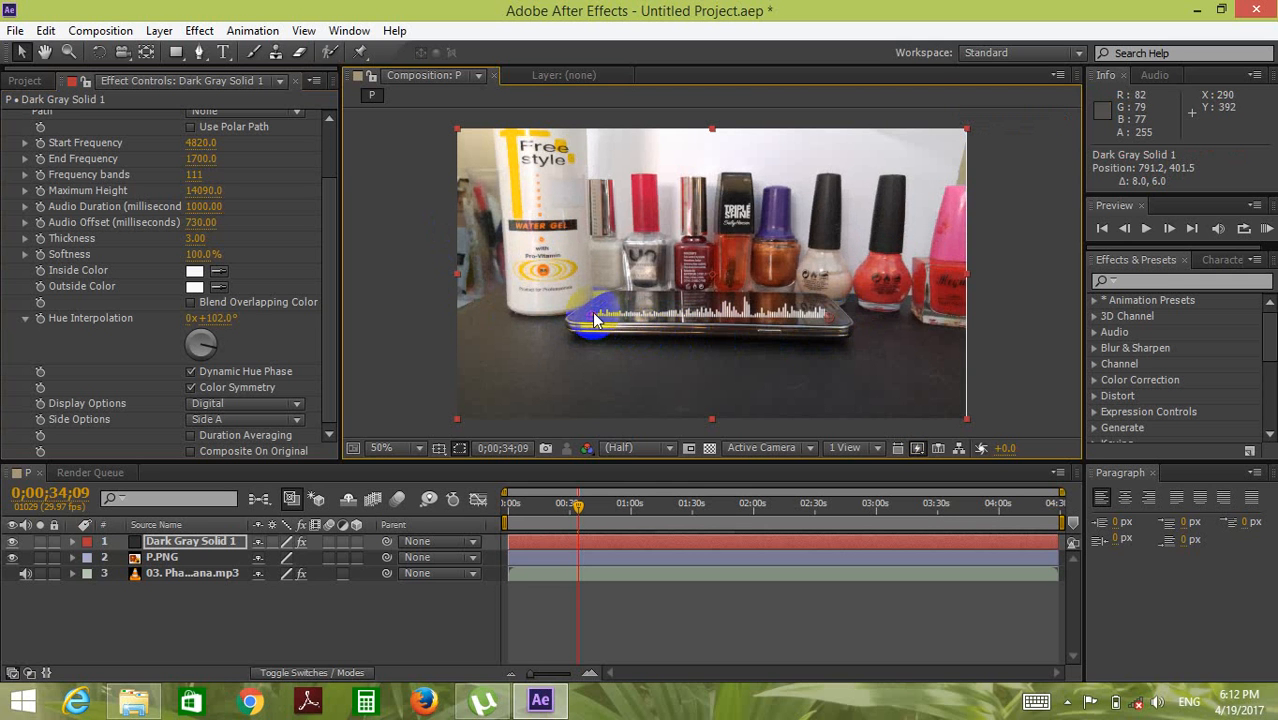
{"action": "left_click_drag", "start_coordinate": [594, 314], "coordinate": [593, 316]}
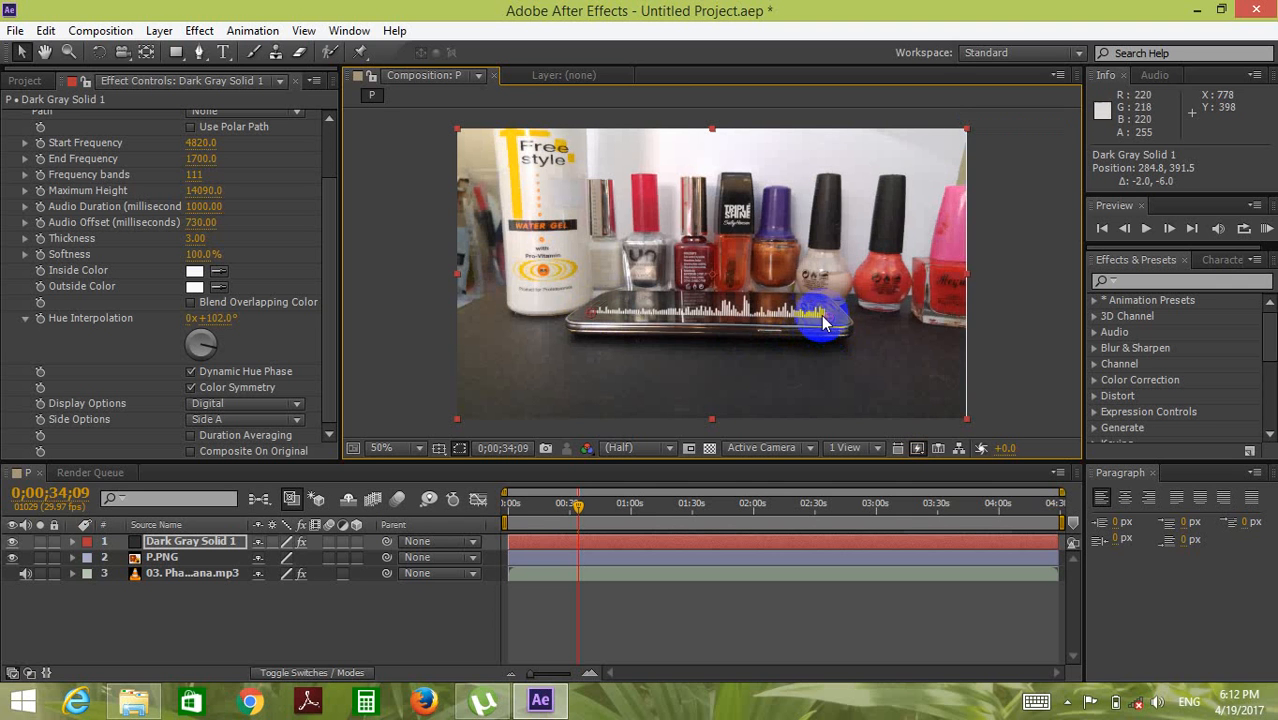
{"action": "left_click_drag", "start_coordinate": [822, 322], "coordinate": [832, 322]}
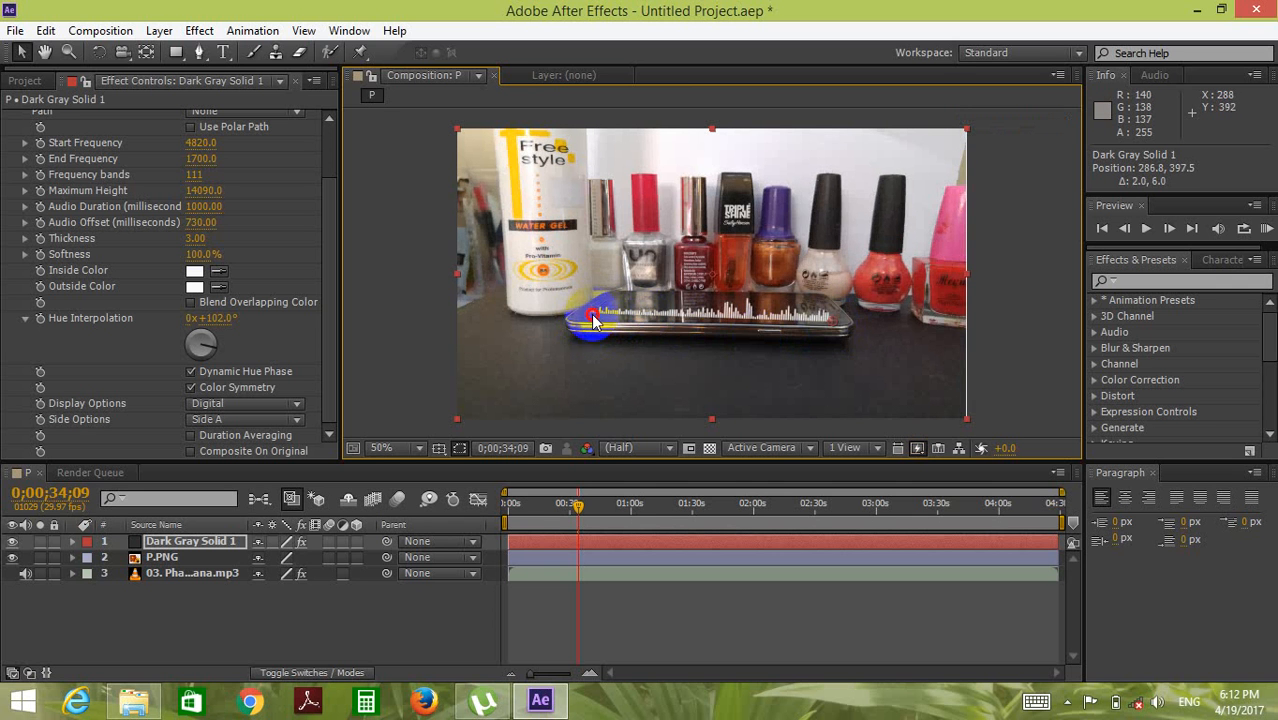
{"action": "left_click_drag", "start_coordinate": [593, 320], "coordinate": [591, 323]}
Fine-tune the spectrum along the phone screen's lower edge, with the Start Point near 284, 405 and the End Point near 790, 414
{"action": "scroll", "coordinate": [727, 325], "scroll_direction": "up", "scroll_amount": 2}
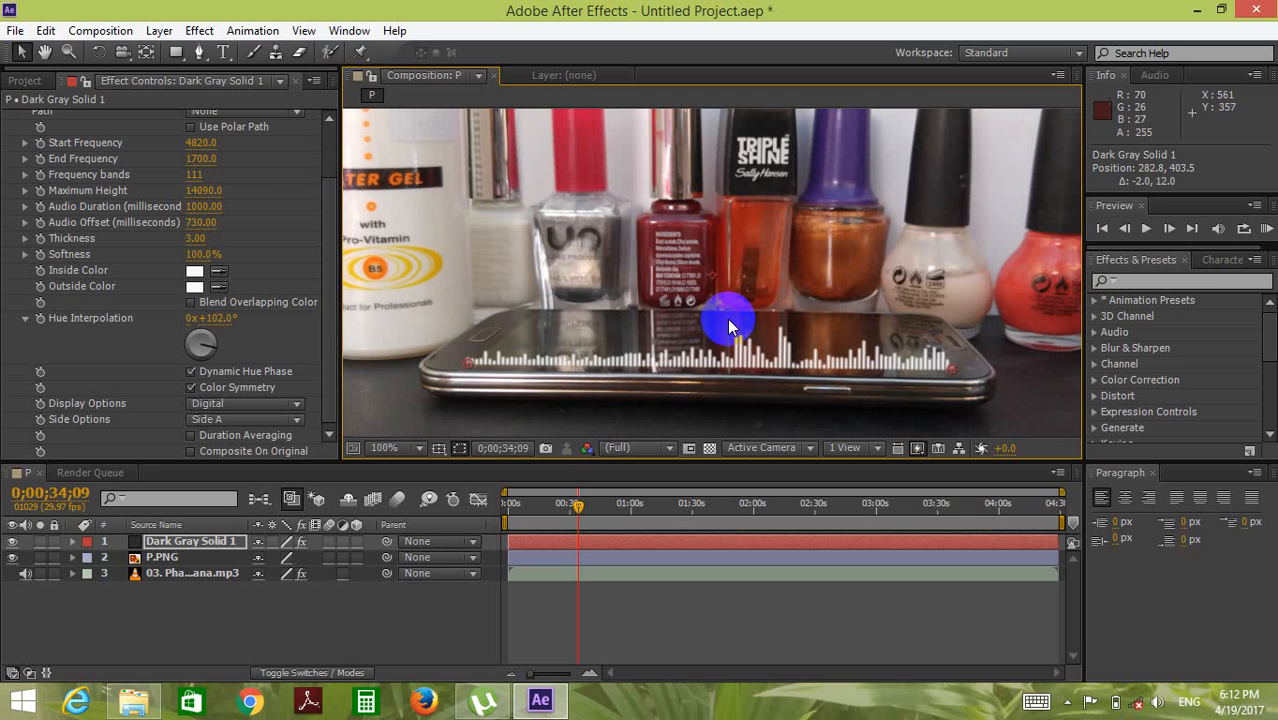
{"action": "left_click_drag", "start_coordinate": [464, 363], "coordinate": [463, 366]}
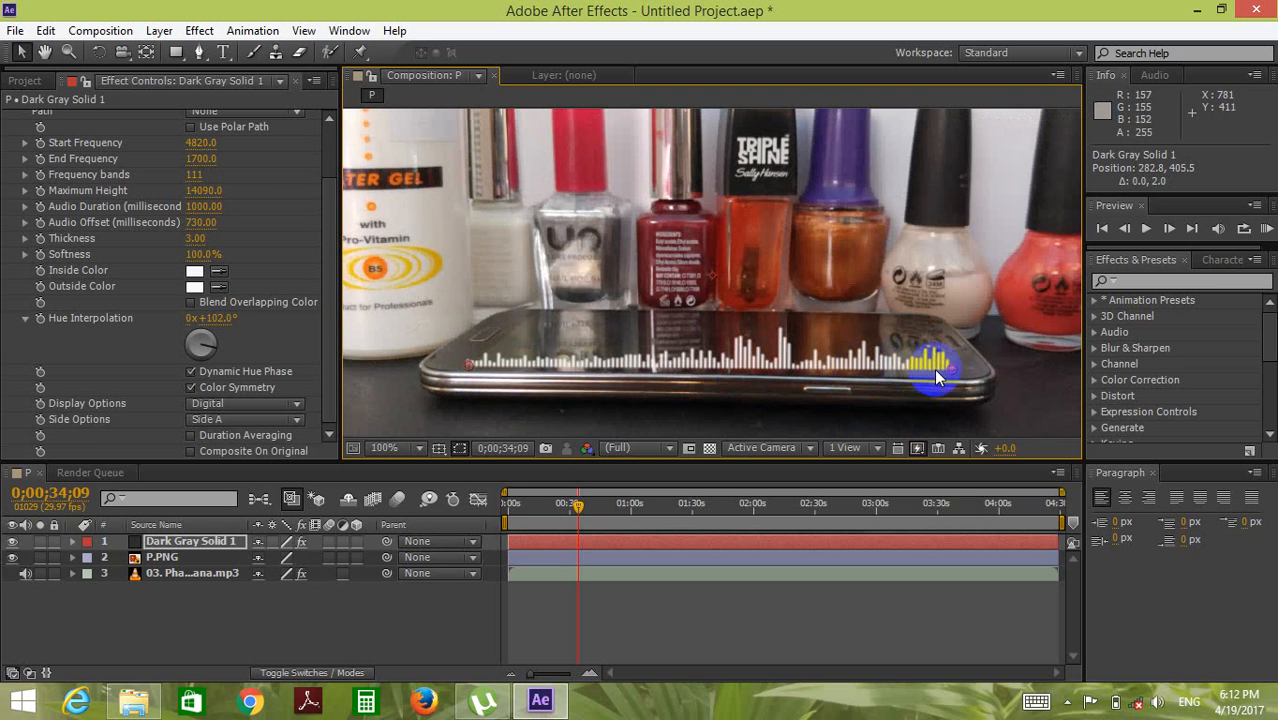
{"action": "left_click_drag", "start_coordinate": [936, 371], "coordinate": [936, 372]}
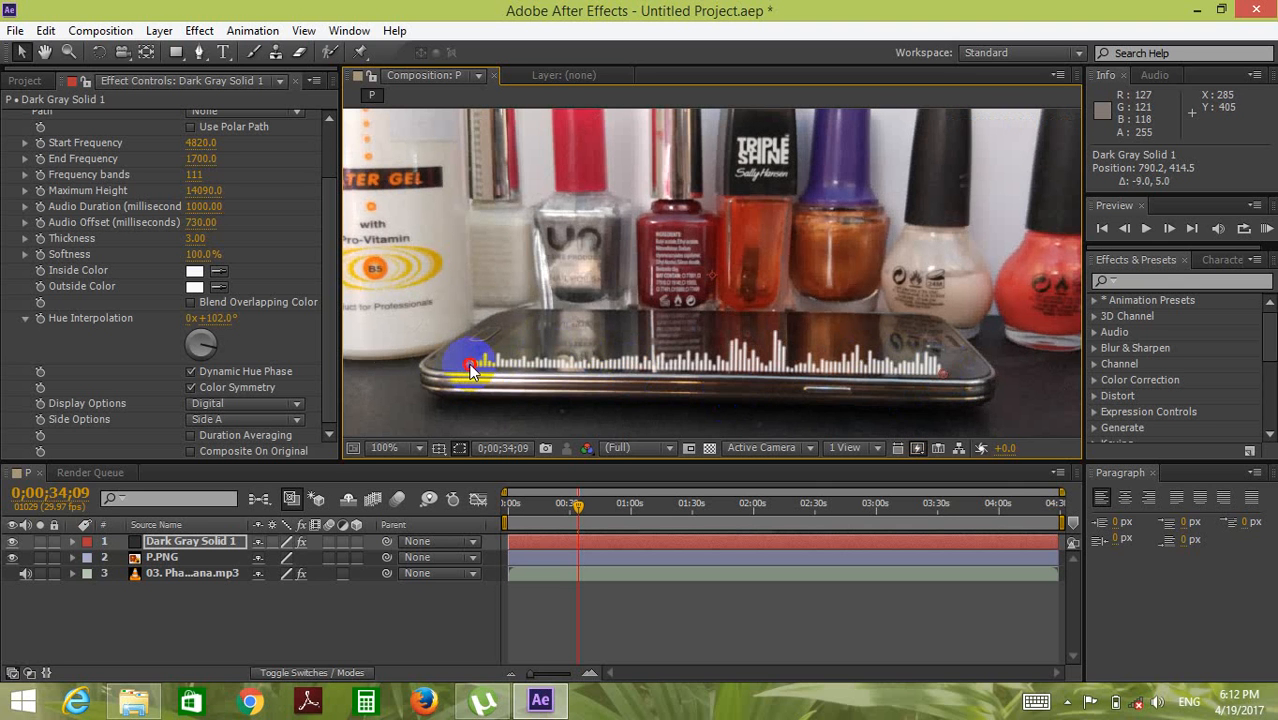
{"action": "left_click_drag", "start_coordinate": [468, 365], "coordinate": [471, 366]}
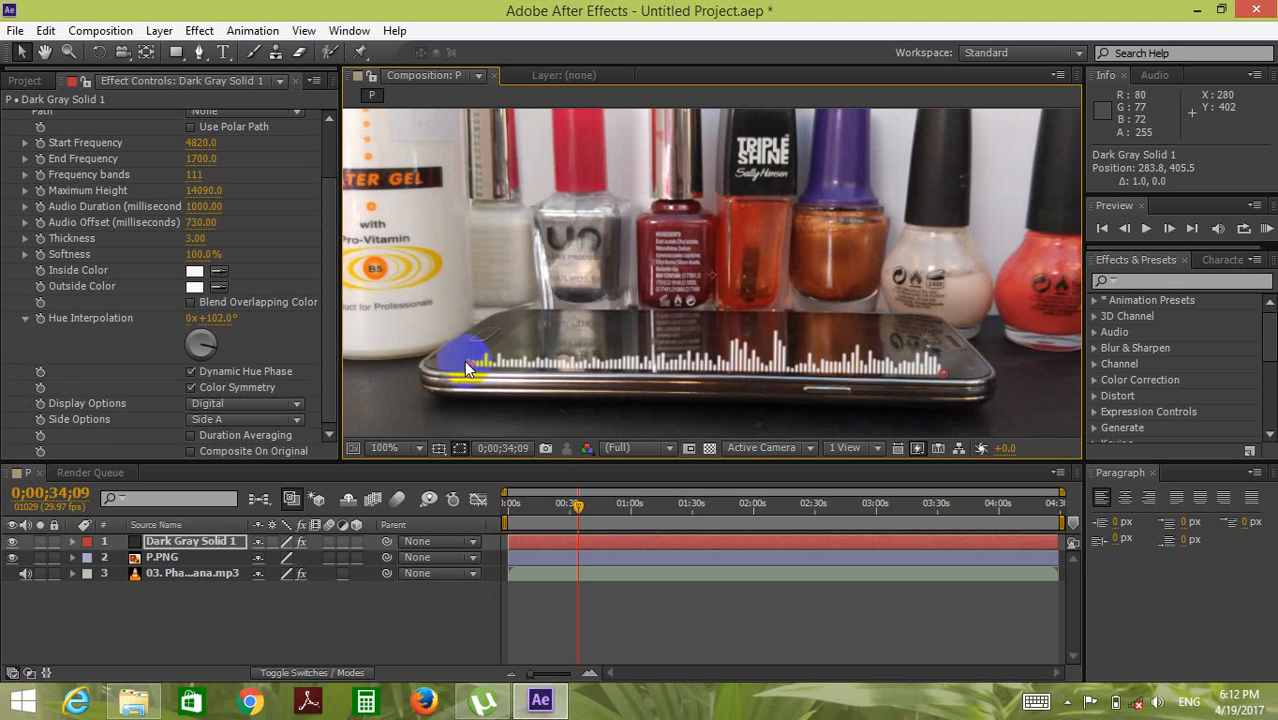
{"action": "left_click_drag", "start_coordinate": [466, 362], "coordinate": [468, 364]}
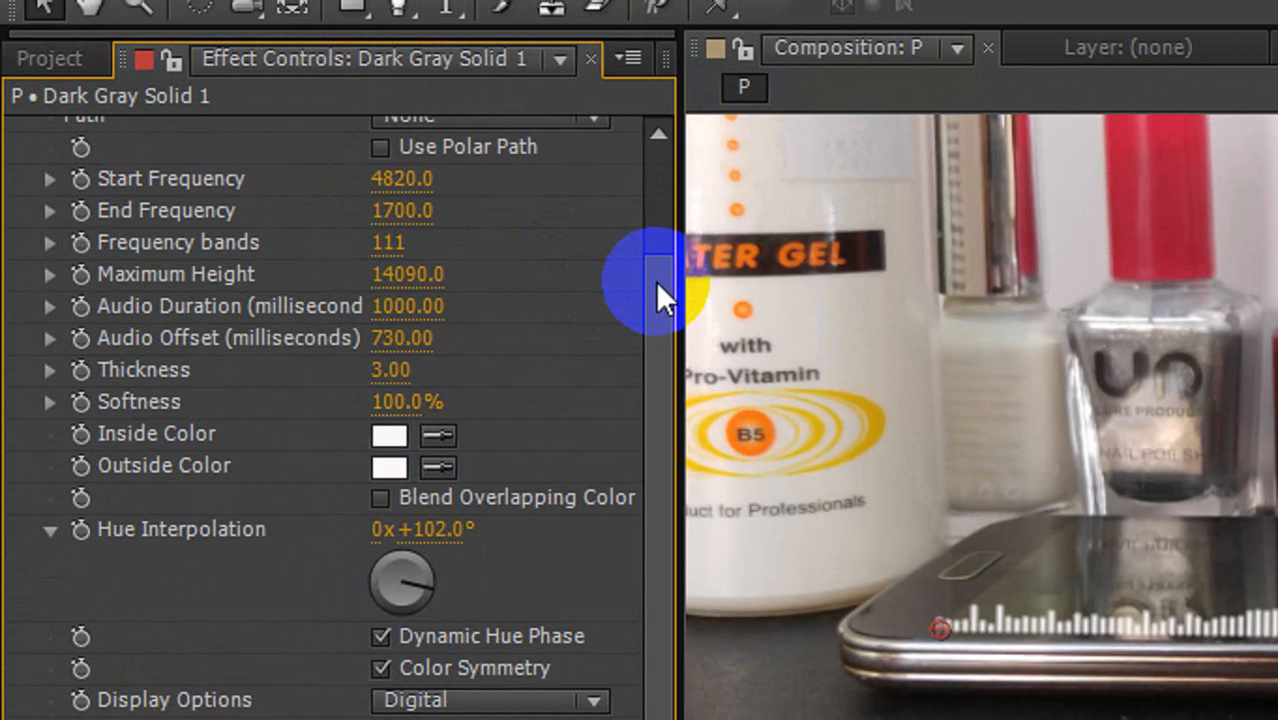
Fine-tune the spectrum's Start Point at the phone screen's lower edge to about 285.8, 407.5
{"action": "left_click_drag", "start_coordinate": [655, 281], "coordinate": [668, 183]}
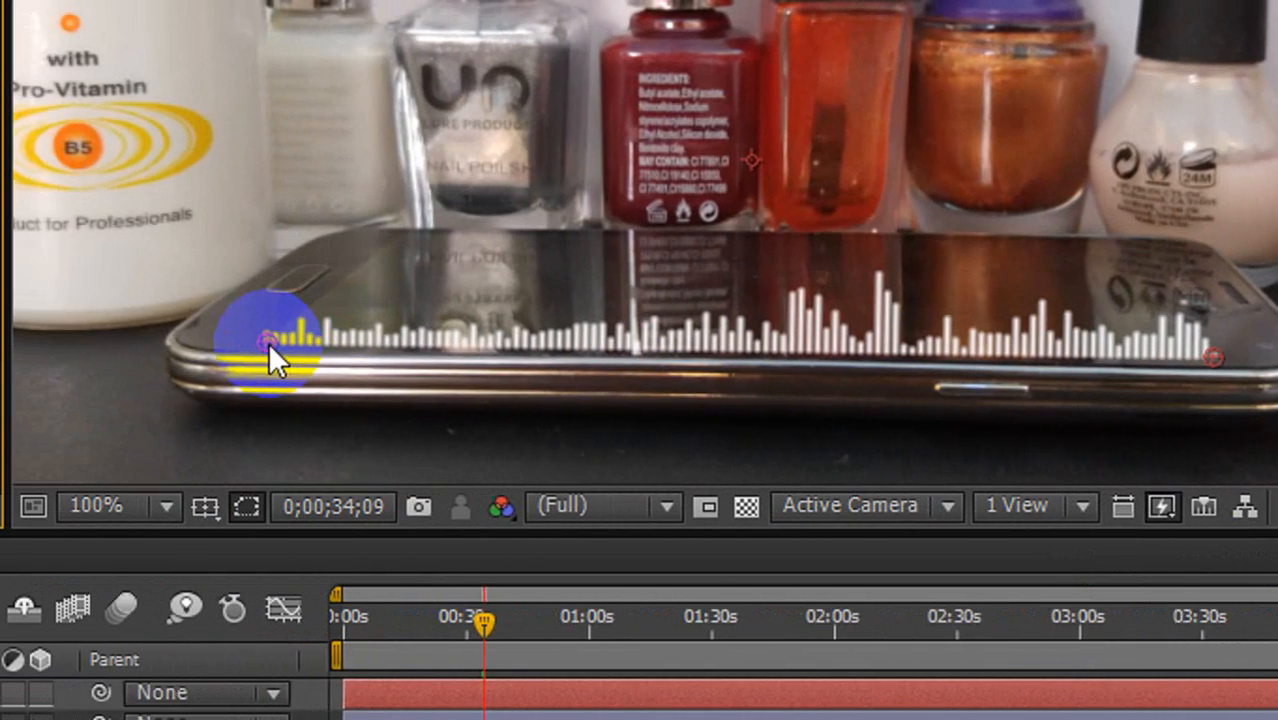
{"action": "left_click_drag", "start_coordinate": [165, 340], "coordinate": [211, 190]}
{"action": "left_click_drag", "start_coordinate": [352, 199], "coordinate": [346, 353]}
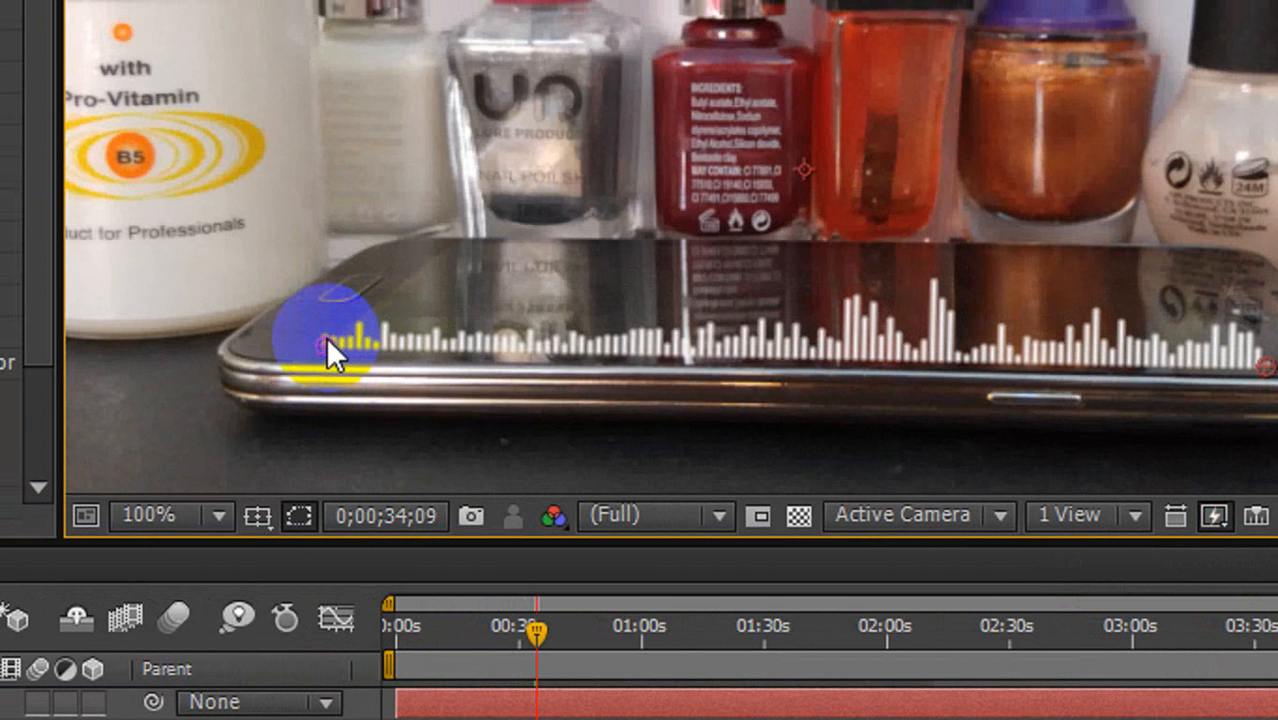
{"action": "left_click", "coordinate": [327, 344]}
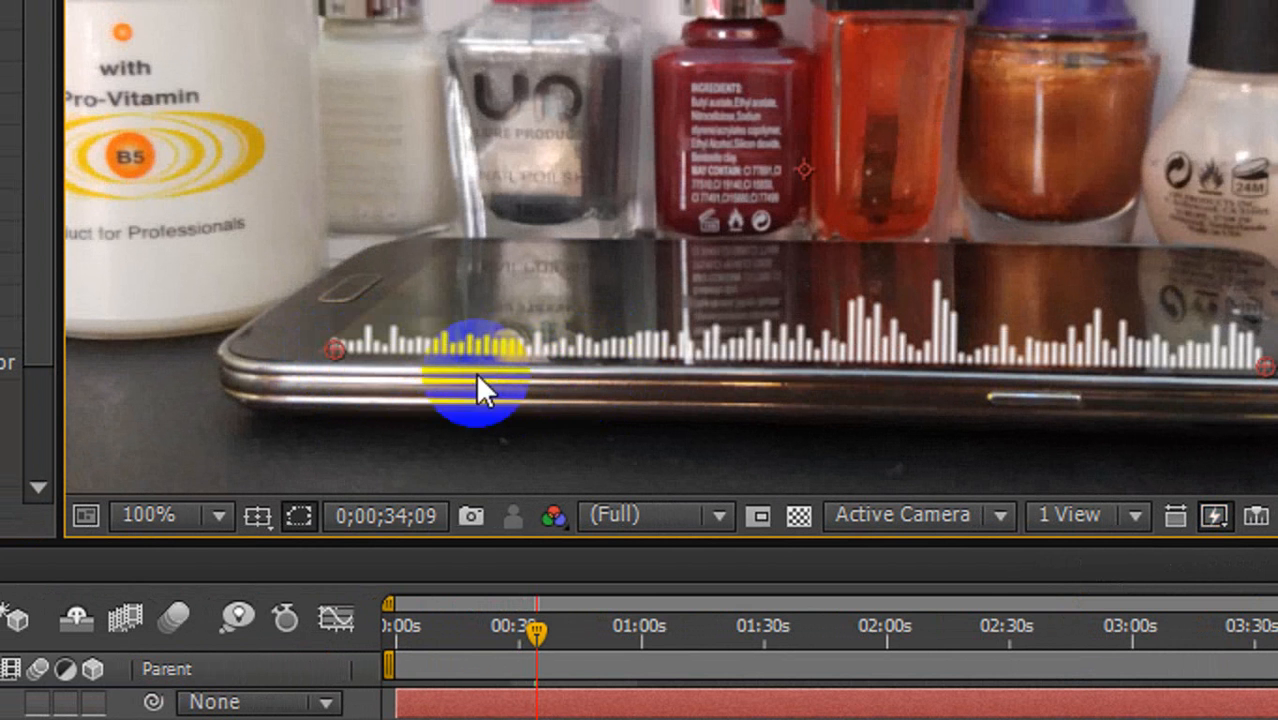
{"action": "left_click_drag", "start_coordinate": [339, 350], "coordinate": [325, 349]}
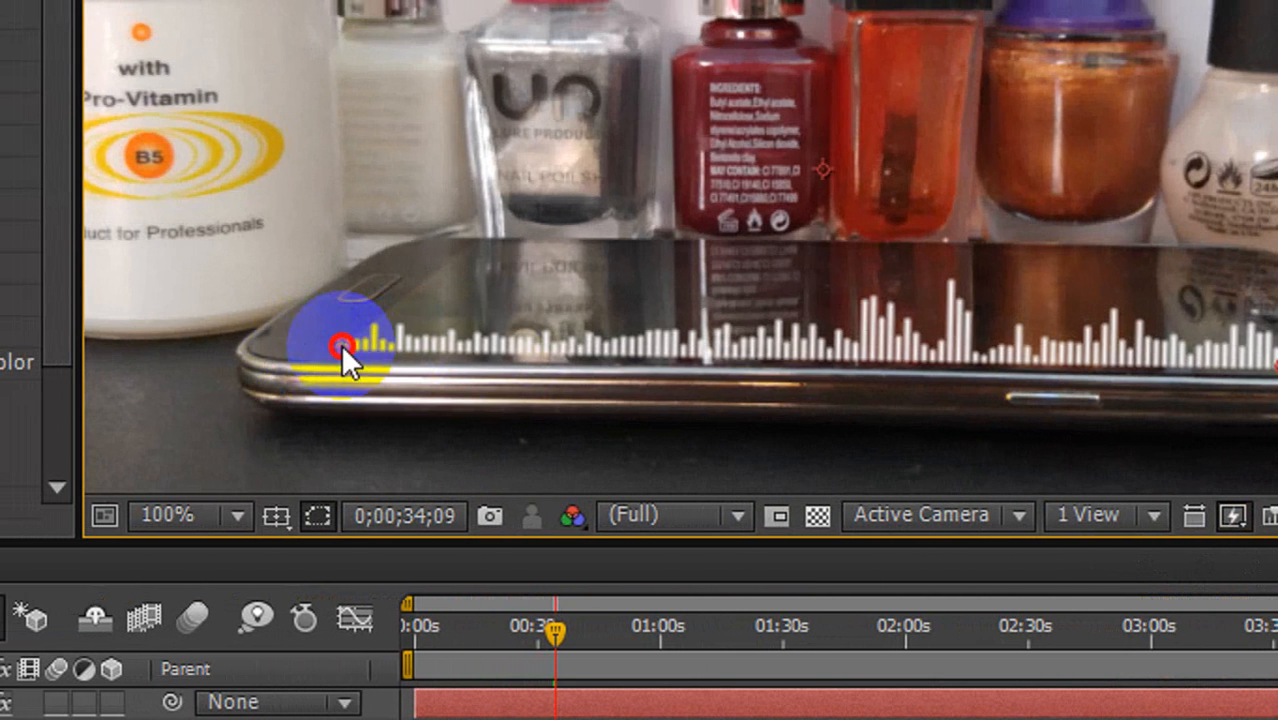
{"action": "left_click_drag", "start_coordinate": [340, 343], "coordinate": [340, 349]}
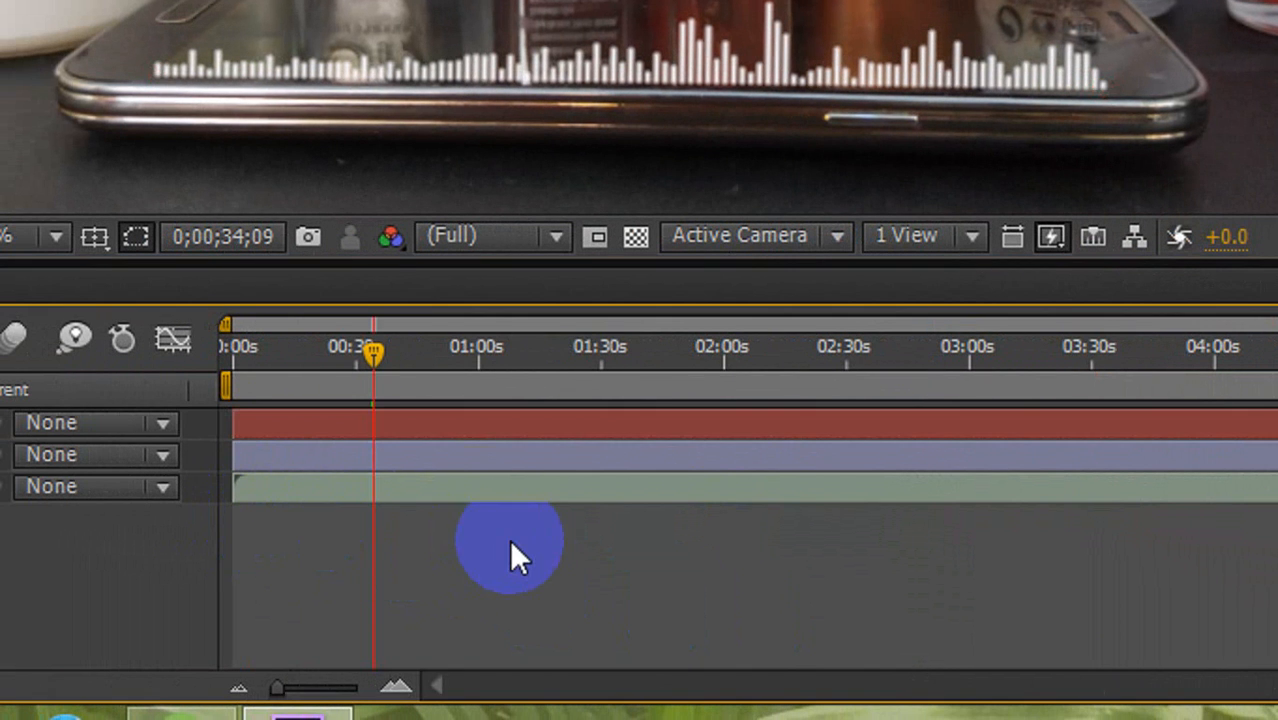
Scrub the timeline to 0;03;28;17 to check how the spectrum reacts across the song
{"action": "left_click_drag", "start_coordinate": [375, 348], "coordinate": [964, 351]}
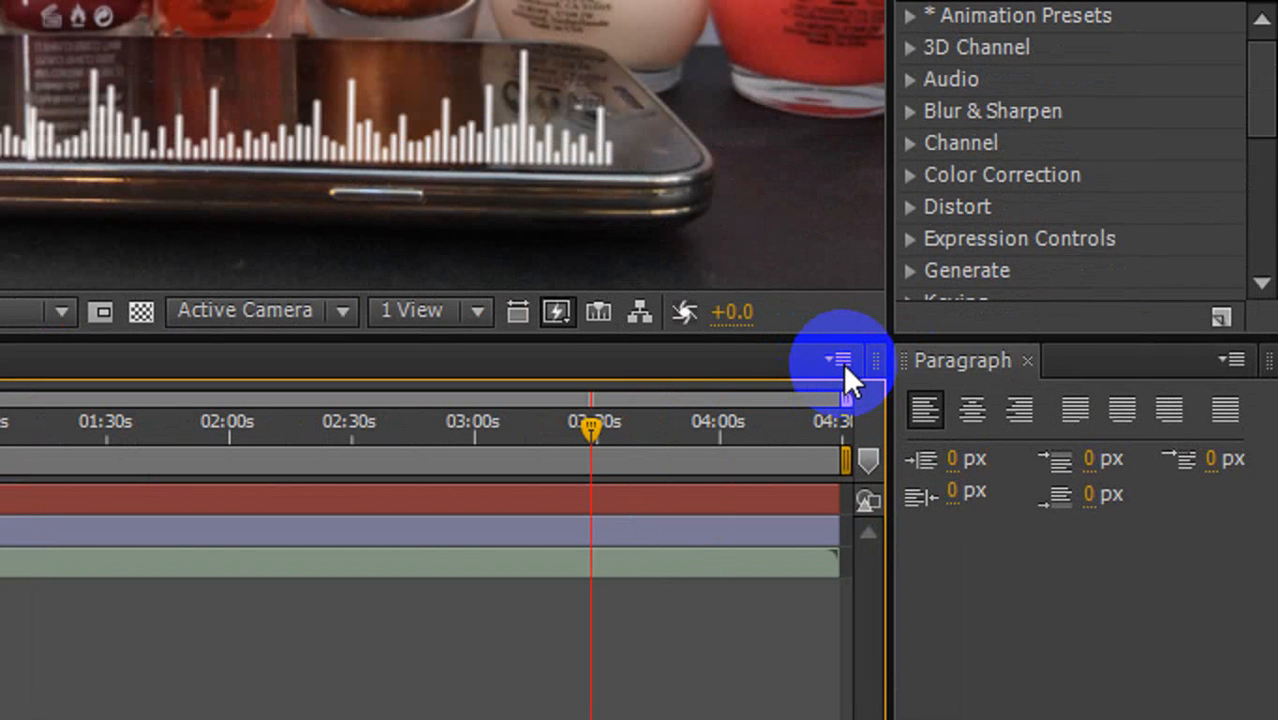
{"action": "left_click", "coordinate": [843, 361]}
{"action": "left_click", "coordinate": [841, 360]}
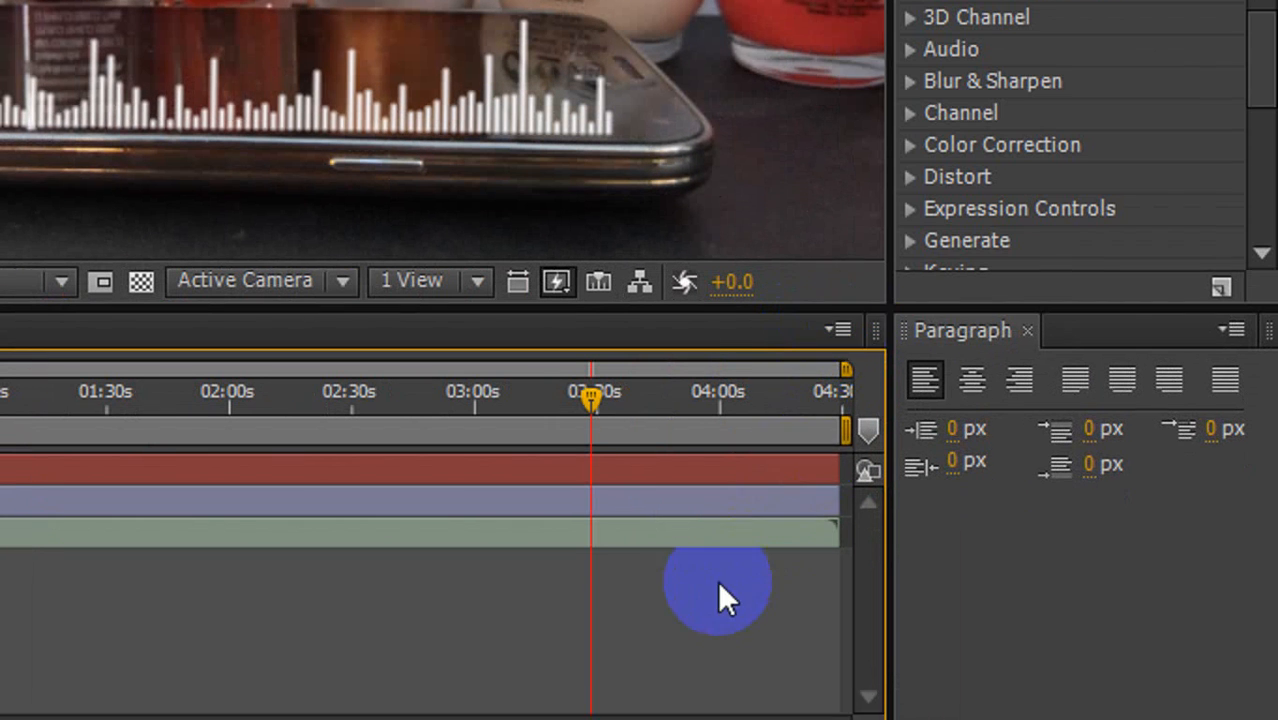
Review the duration in composition P's settings and leave them without changes
{"action": "right_click", "coordinate": [716, 612]}
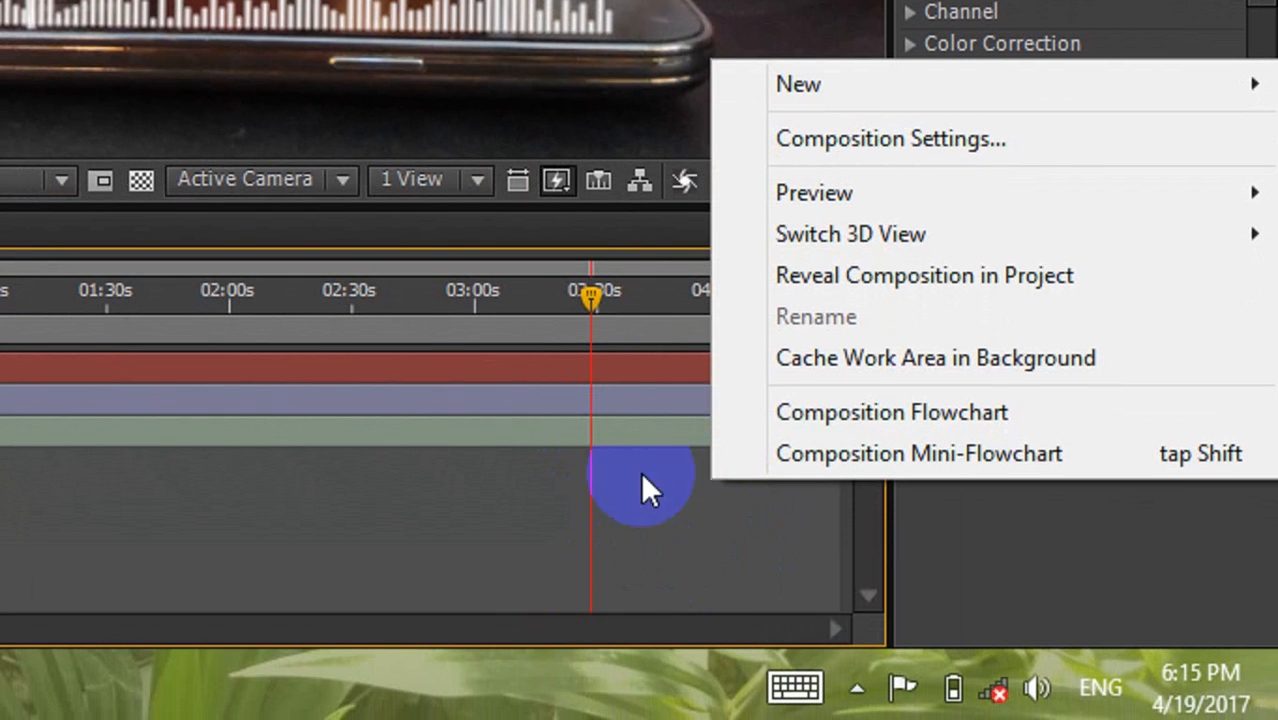
{"action": "left_click", "coordinate": [715, 525]}
{"action": "right_click", "coordinate": [704, 507]}
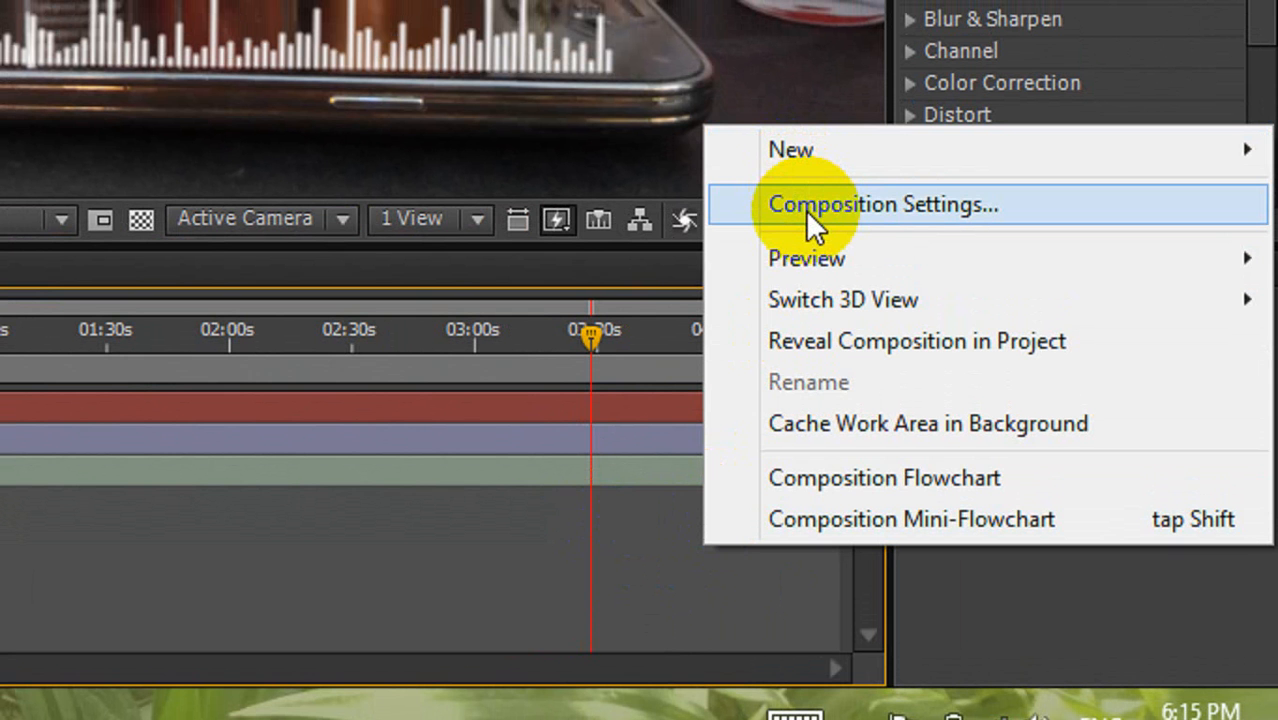
{"action": "left_click", "coordinate": [946, 200]}
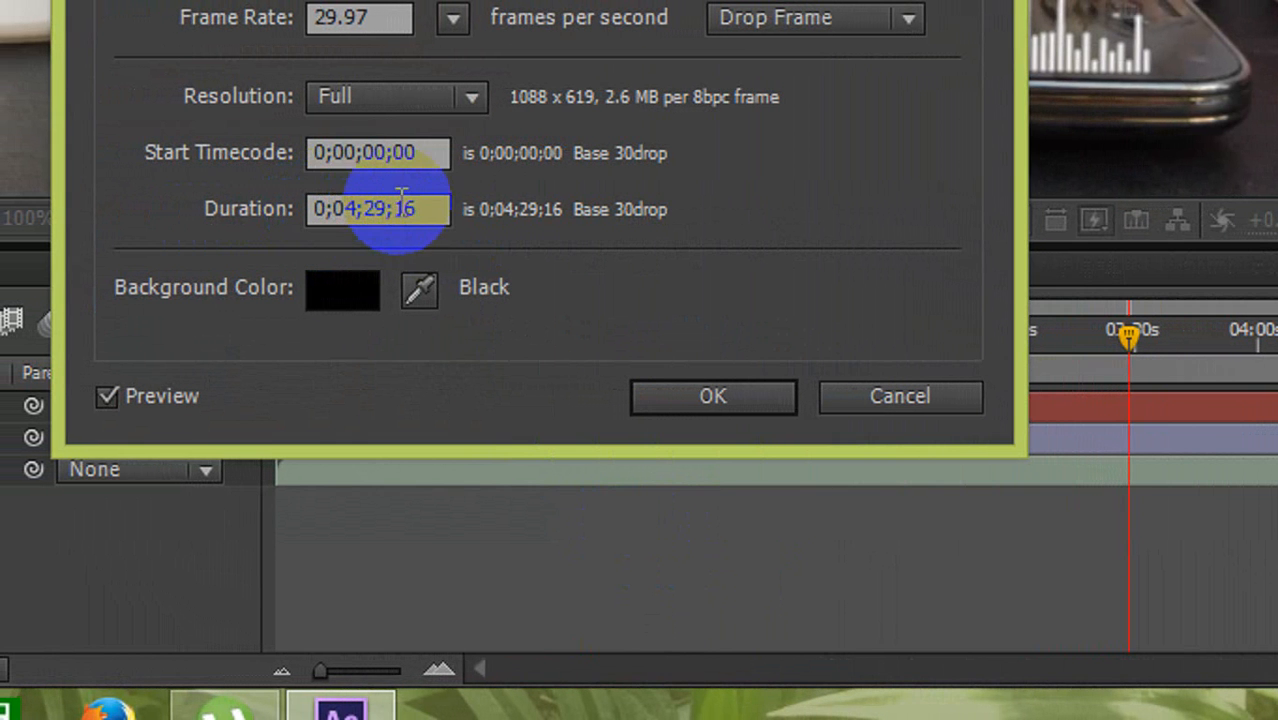
{"action": "left_click_drag", "start_coordinate": [401, 197], "coordinate": [441, 208]}
{"action": "left_click_drag", "start_coordinate": [337, 160], "coordinate": [374, 165]}
{"action": "left_click", "coordinate": [362, 250]}
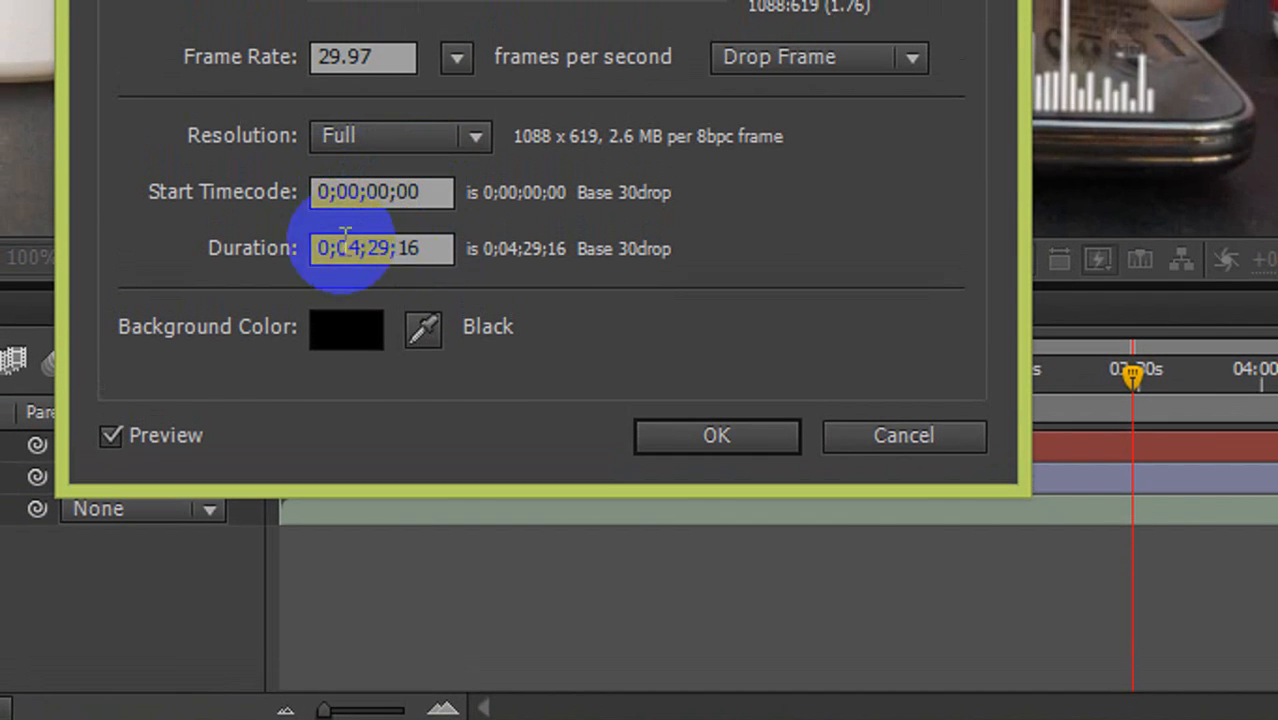
{"action": "left_click_drag", "start_coordinate": [345, 248], "coordinate": [428, 248]}
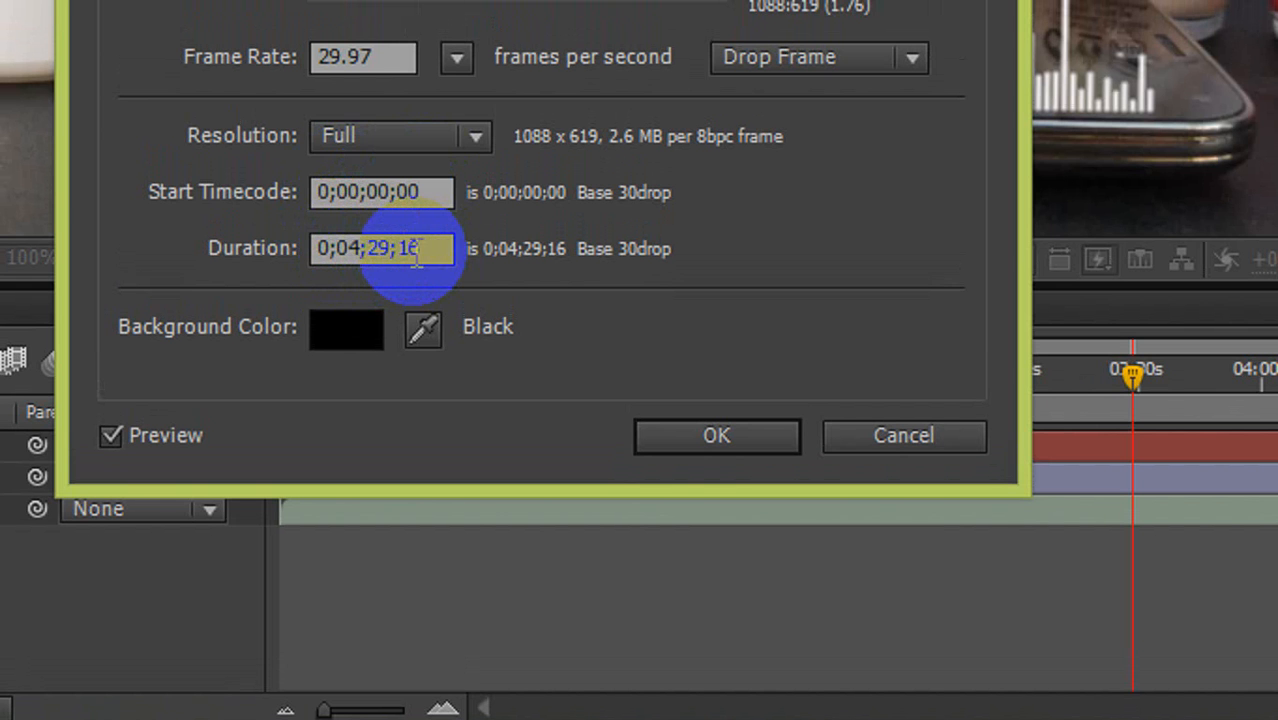
{"action": "left_click", "coordinate": [366, 250]}
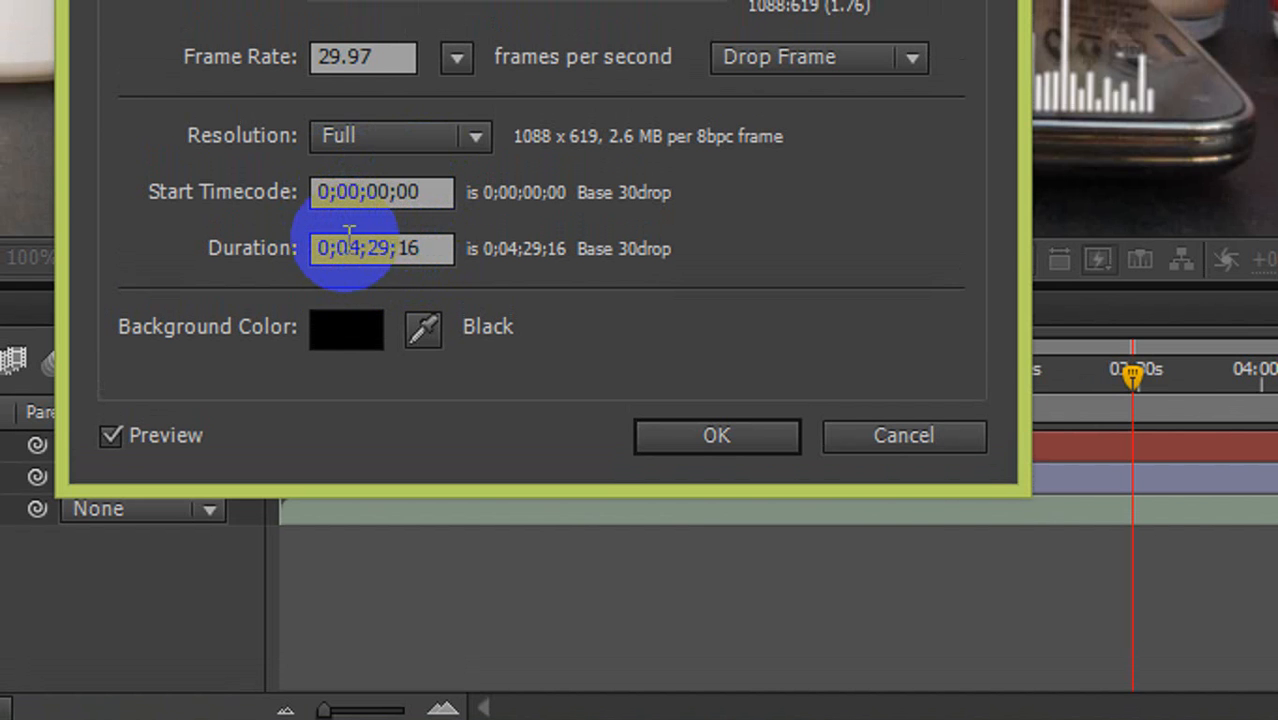
{"action": "left_click", "coordinate": [352, 252]}
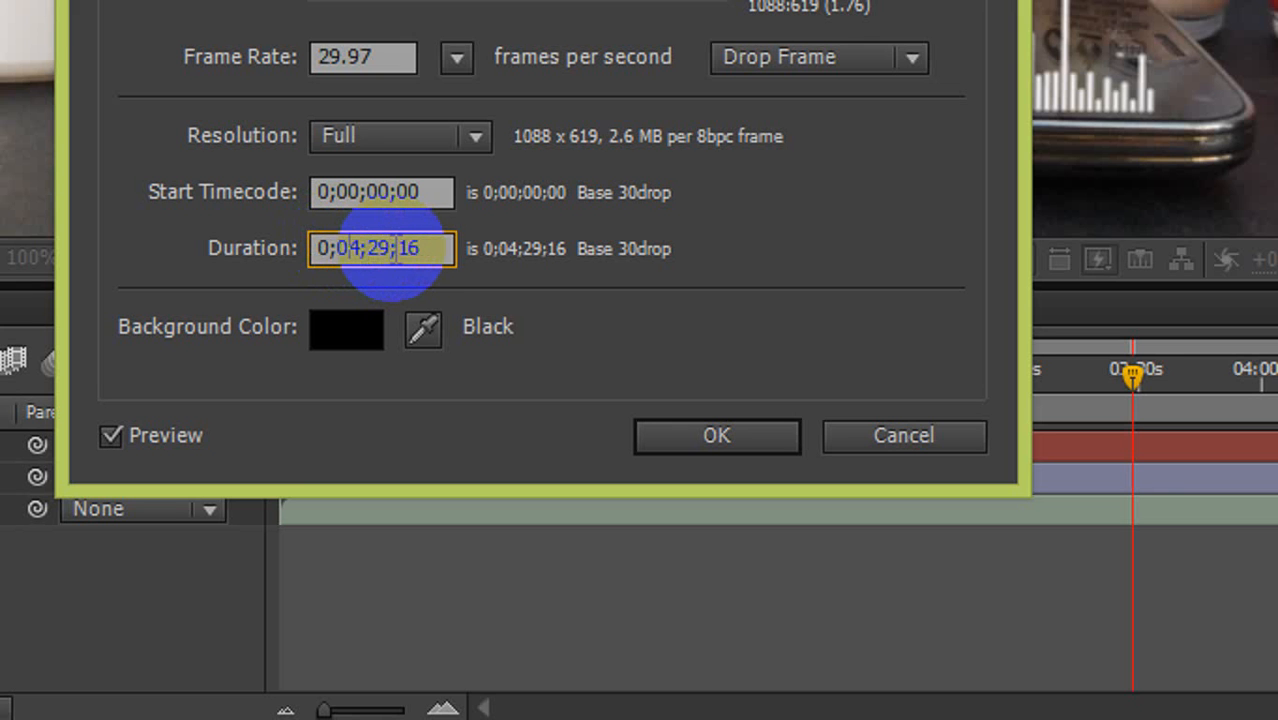
{"action": "left_click", "coordinate": [373, 247]}
{"action": "left_click", "coordinate": [369, 247]}
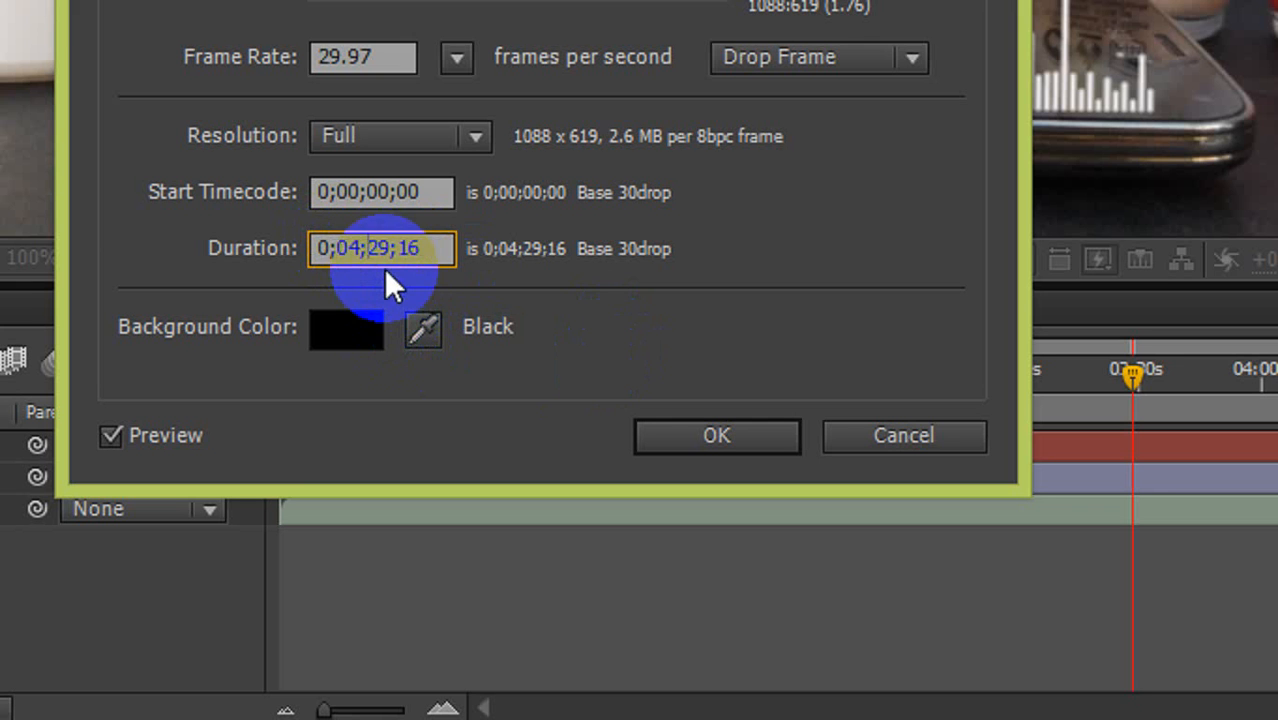
{"action": "left_click_drag", "start_coordinate": [367, 248], "coordinate": [420, 266]}
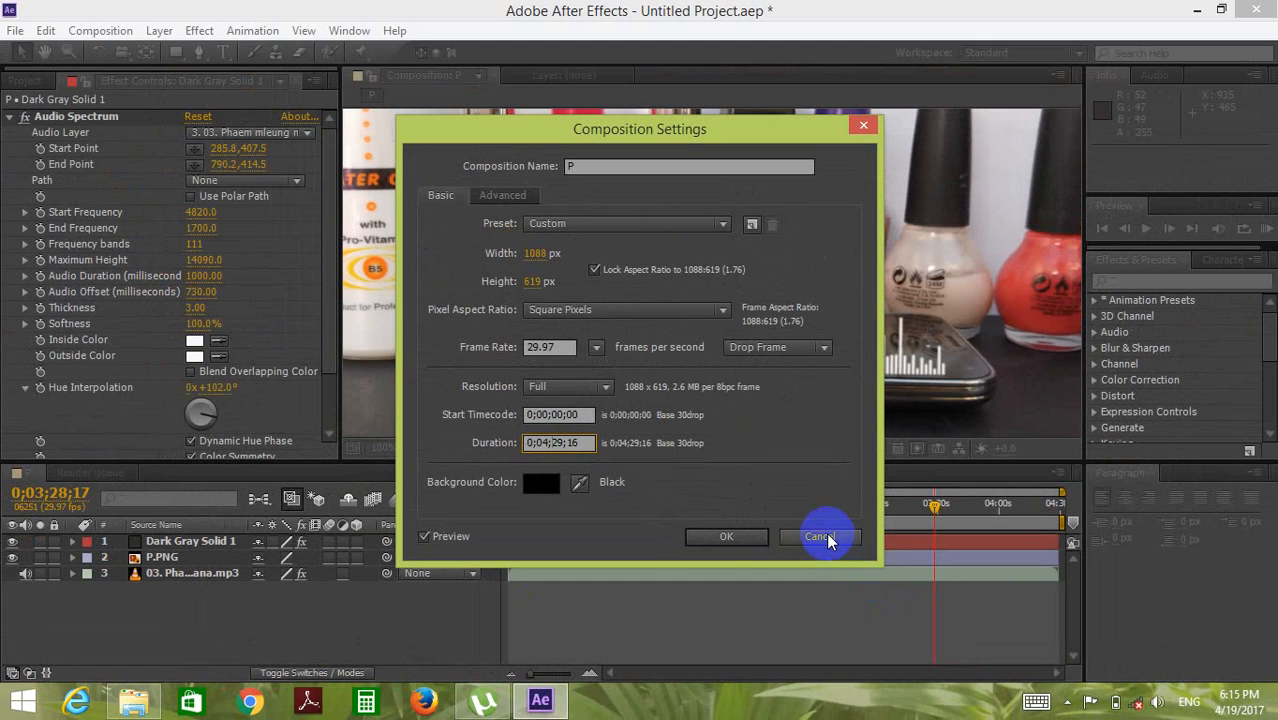
{"action": "left_click", "coordinate": [819, 537]}
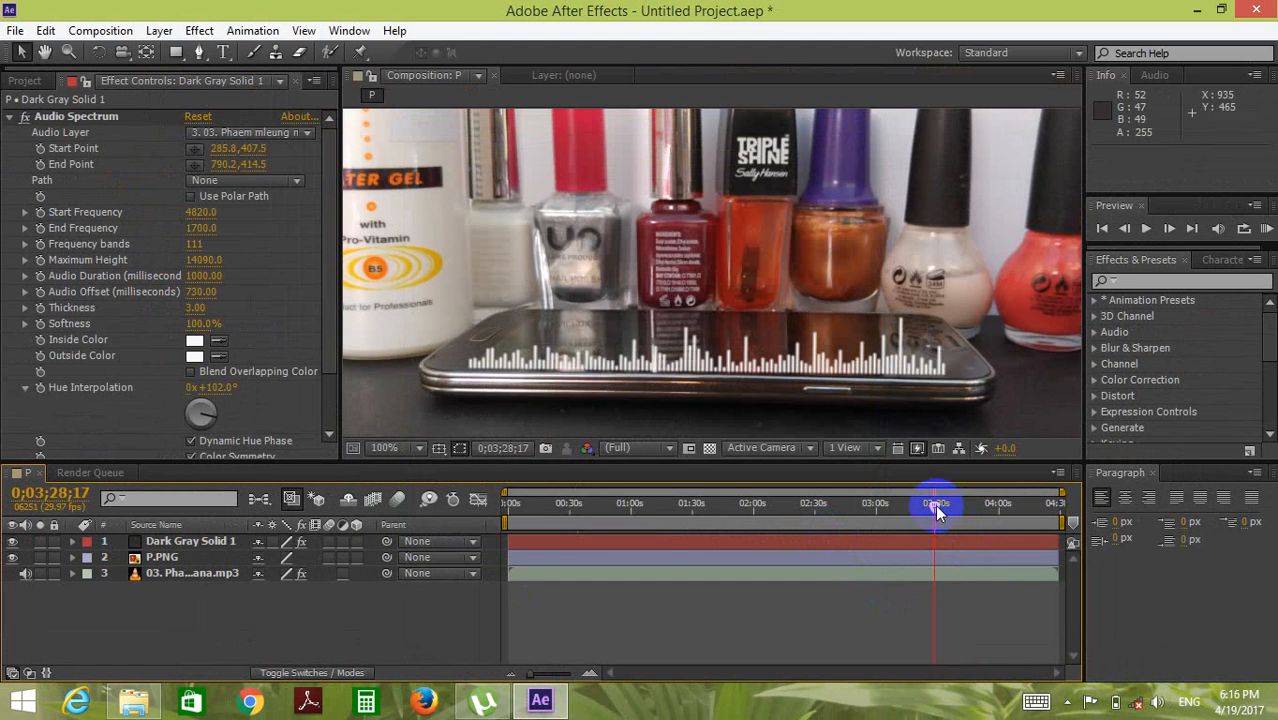
Move the current time to 0;03;33;04, check the MP3 layer's in and out points in its own view, and return to composition P
{"action": "left_click_drag", "start_coordinate": [931, 504], "coordinate": [942, 505]}
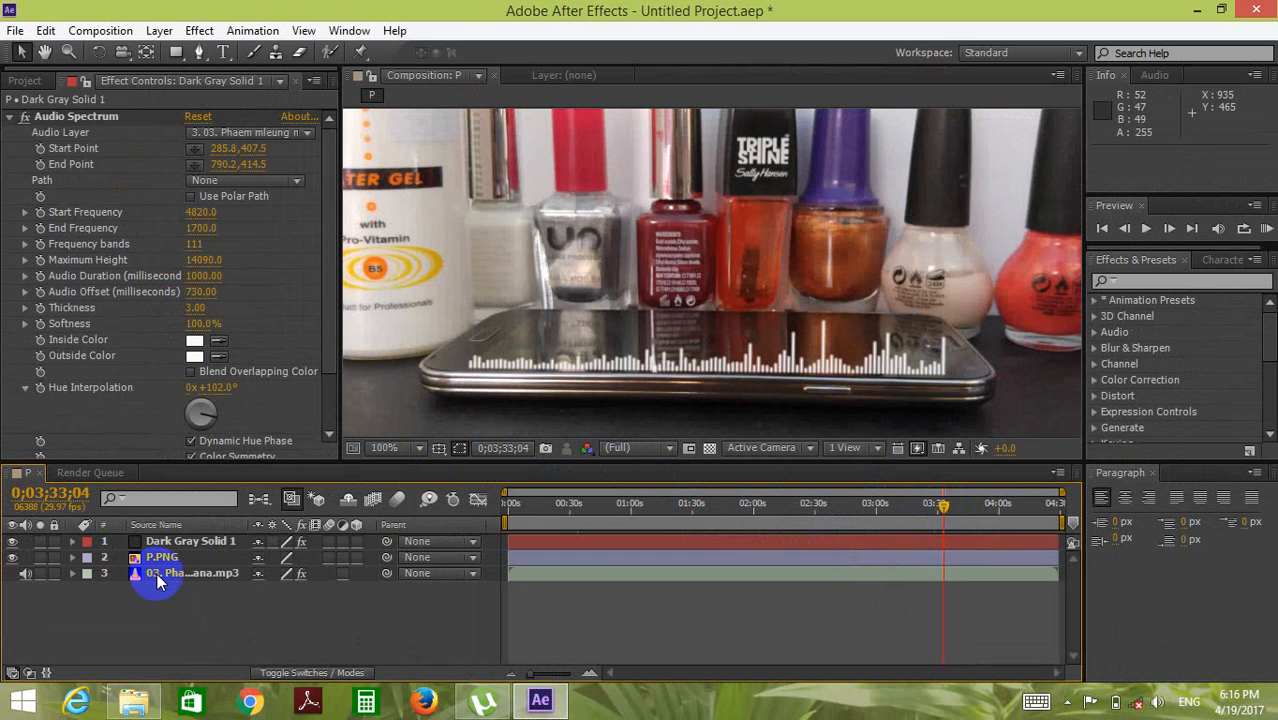
{"action": "double_click", "coordinate": [157, 573]}
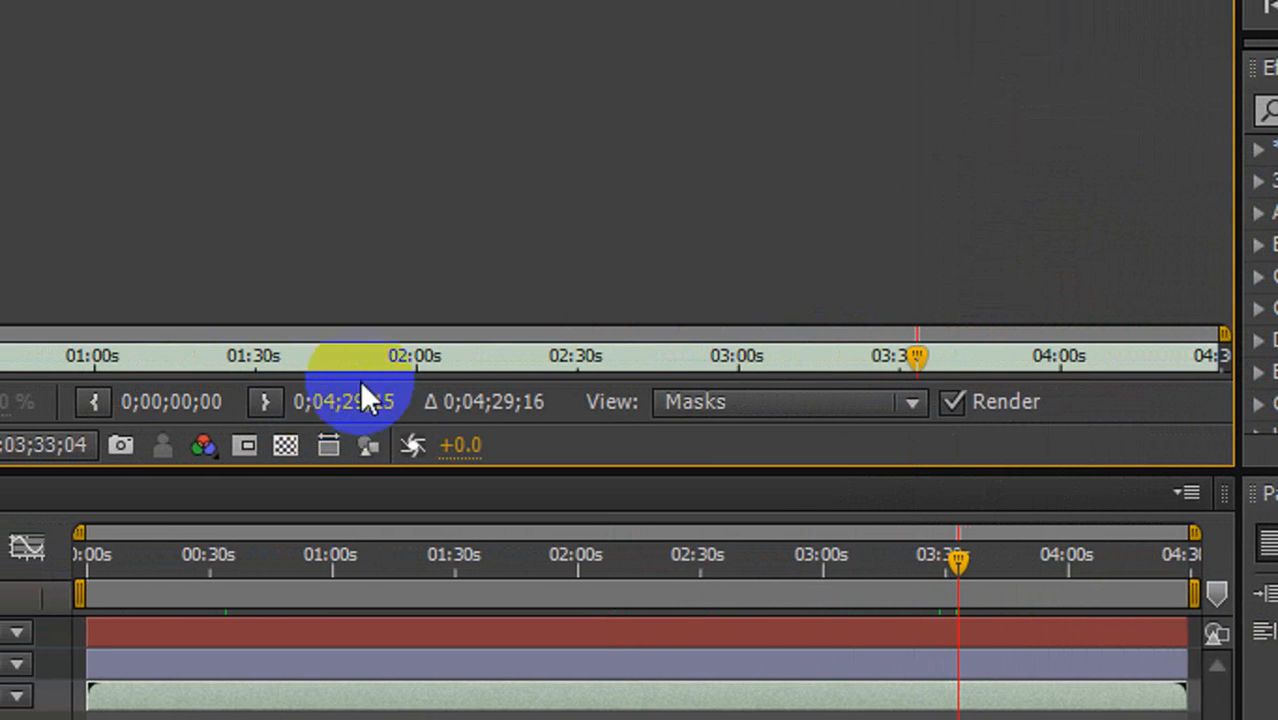
{"action": "left_click", "coordinate": [301, 445]}
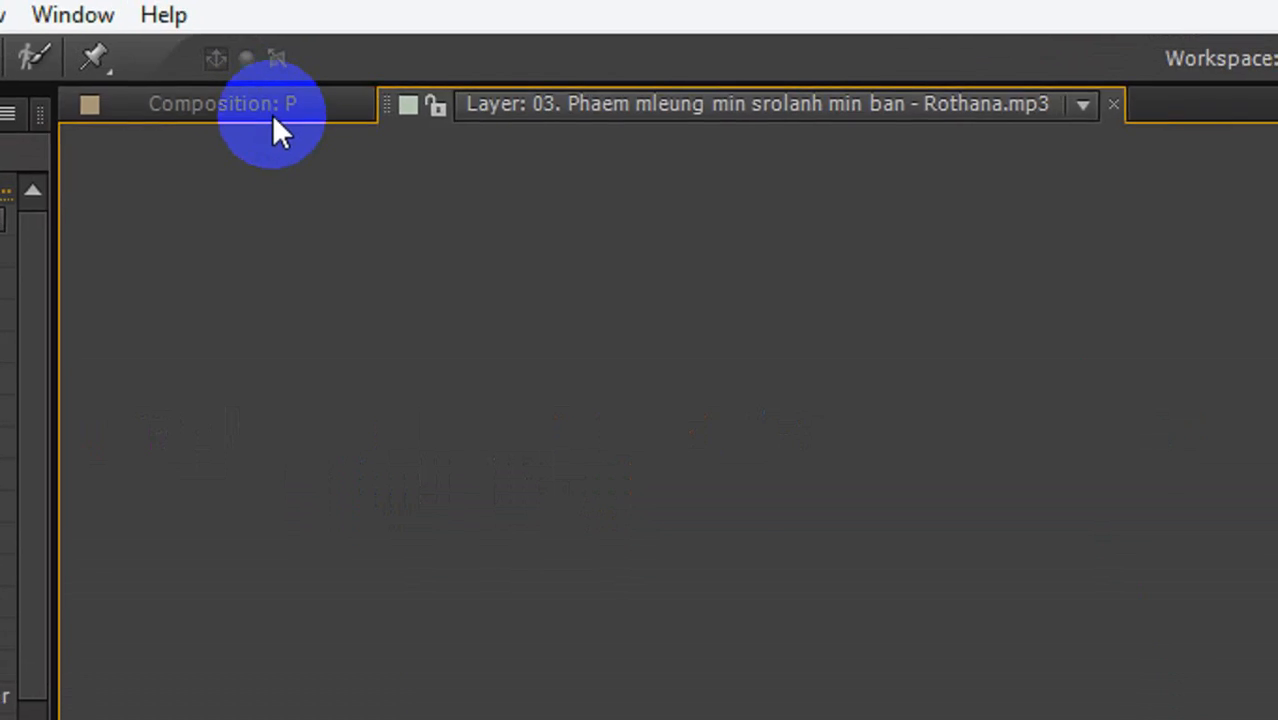
{"action": "left_click", "coordinate": [274, 128]}
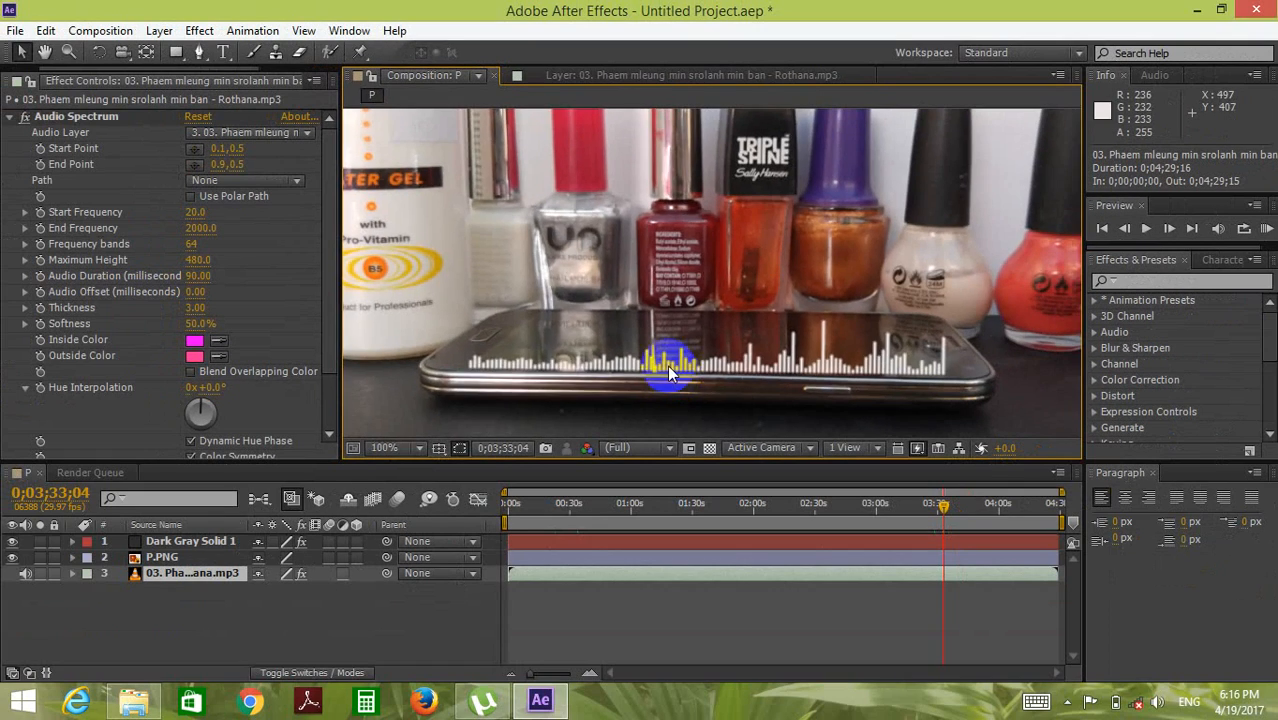
Preview composition P from 0;03;33;04 with the whole image in view at 50% magnification
{"action": "scroll", "coordinate": [667, 365], "scroll_direction": "up", "scroll_amount": 2}
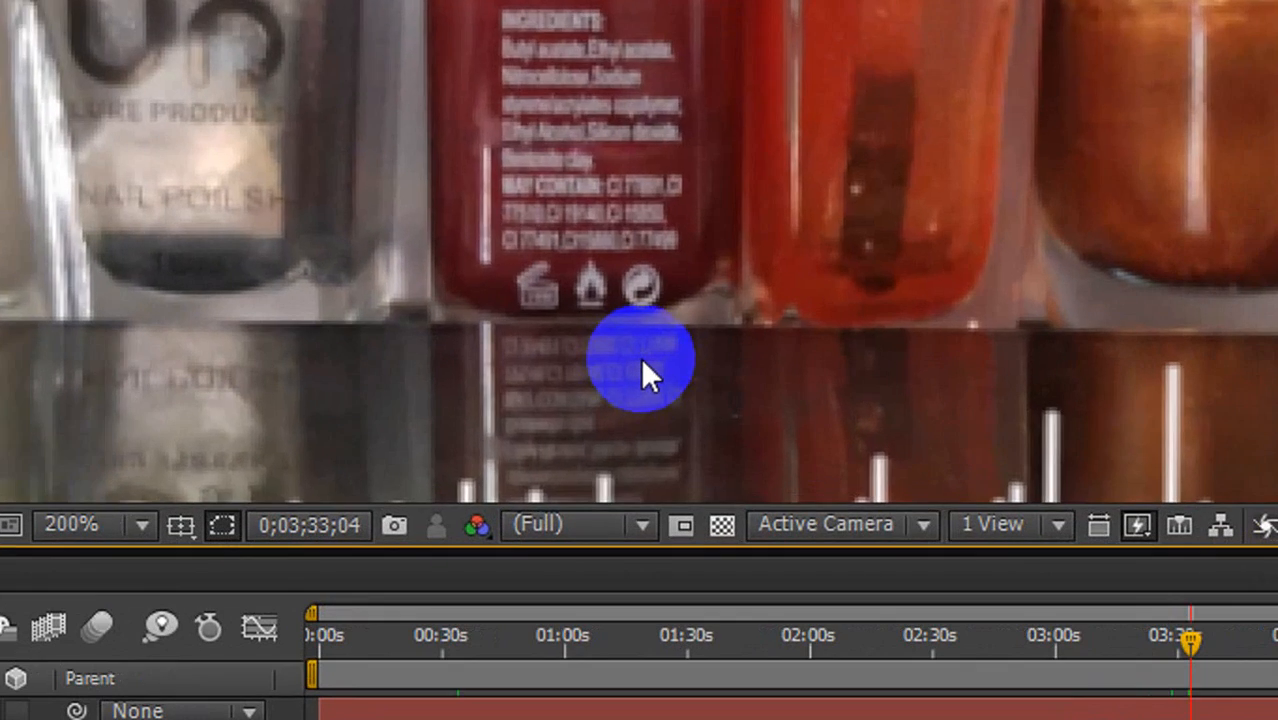
{"action": "scroll", "coordinate": [668, 360], "scroll_direction": "down", "scroll_amount": 2}
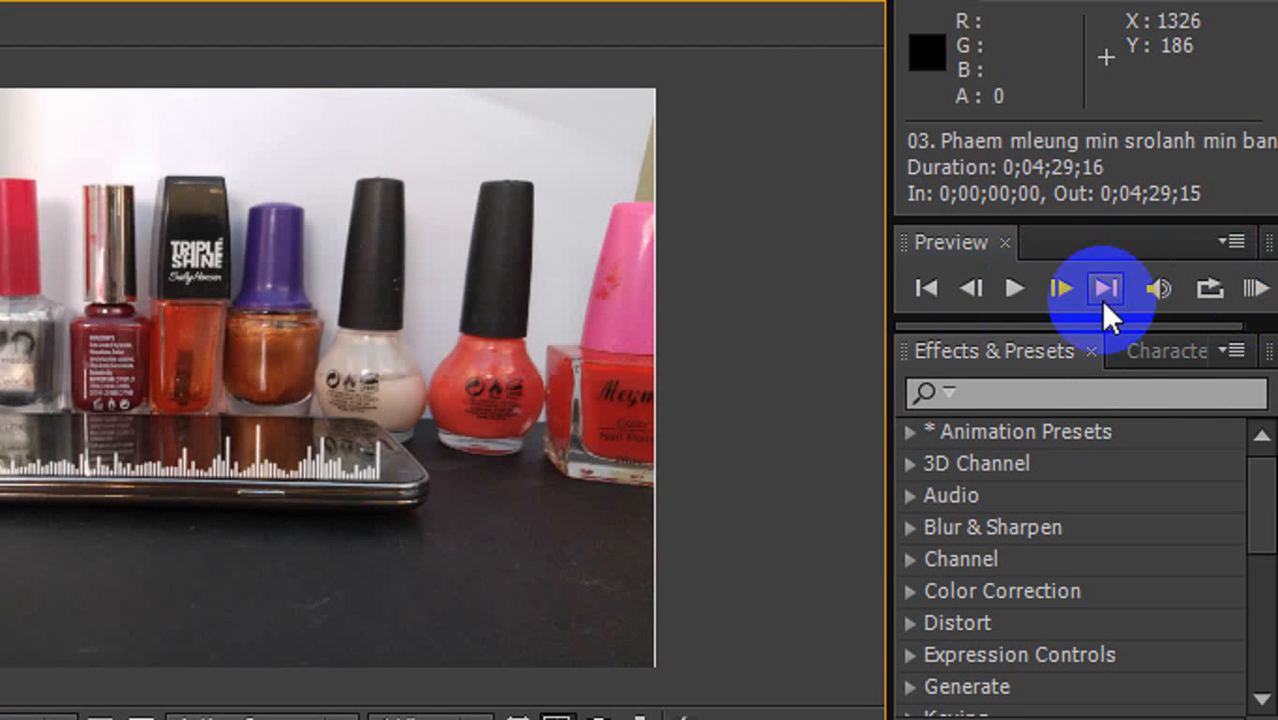
{"action": "left_click", "coordinate": [1016, 288]}
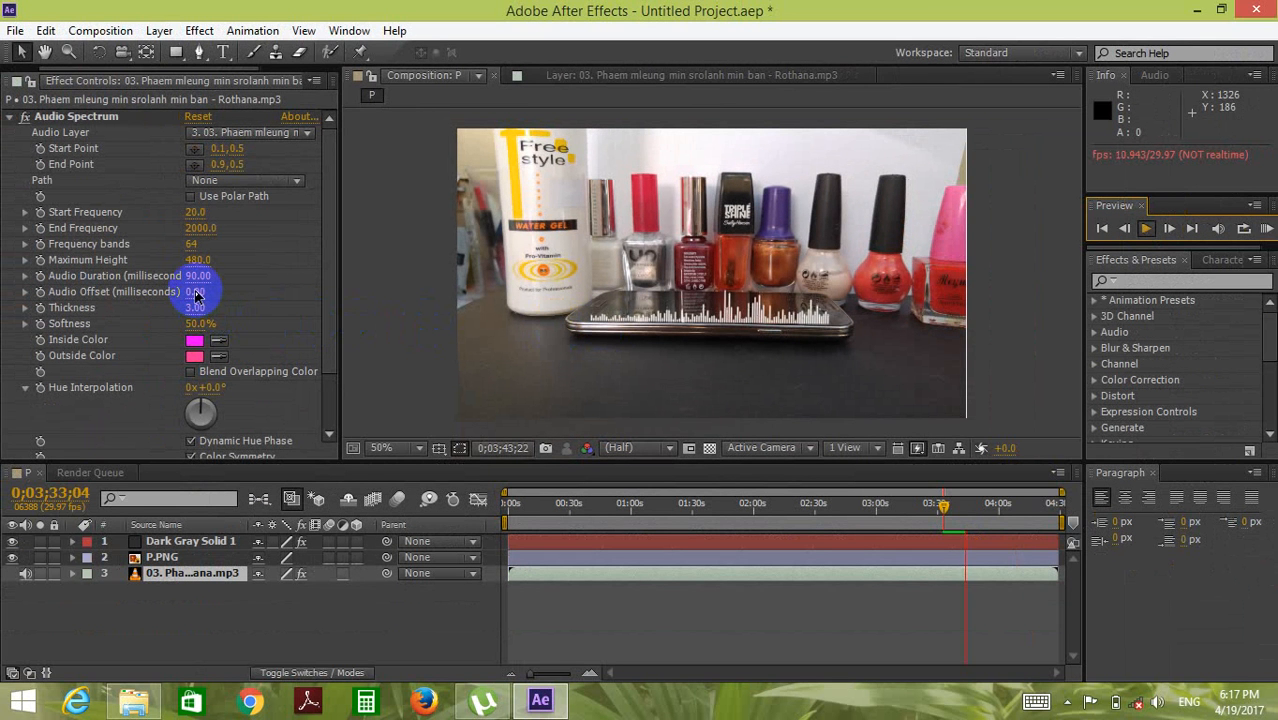
Set the Audio Offset of the MP3 layer's Audio Spectrum to 410 and preview the composition
{"action": "left_click_drag", "start_coordinate": [194, 291], "coordinate": [243, 299]}
{"action": "left_click", "coordinate": [539, 318]}
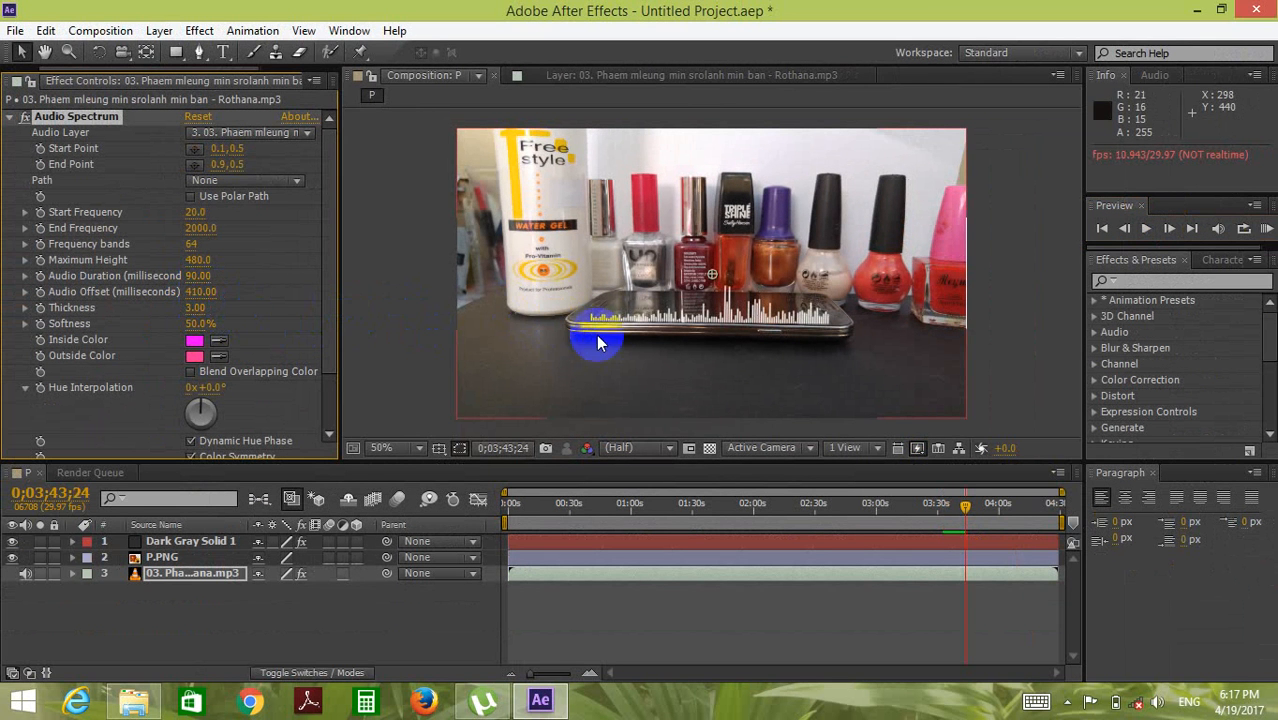
{"action": "left_click", "coordinate": [1144, 230]}
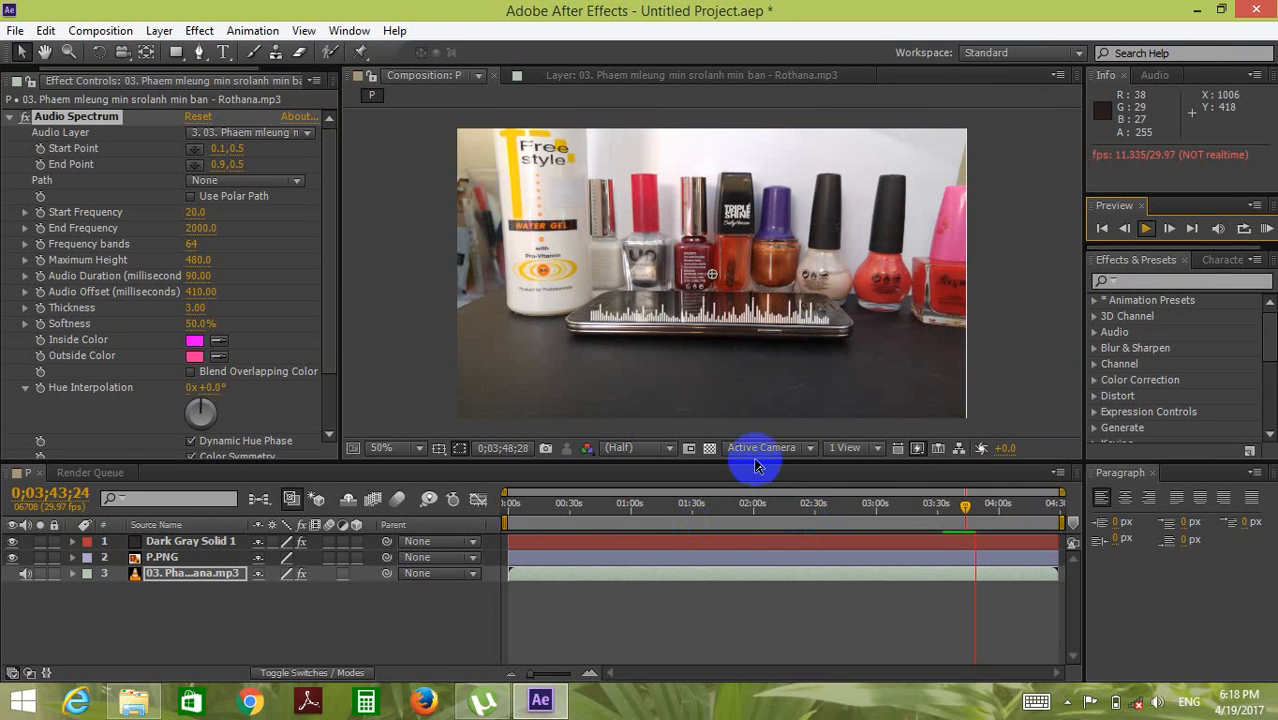
{"action": "left_click", "coordinate": [1146, 231]}
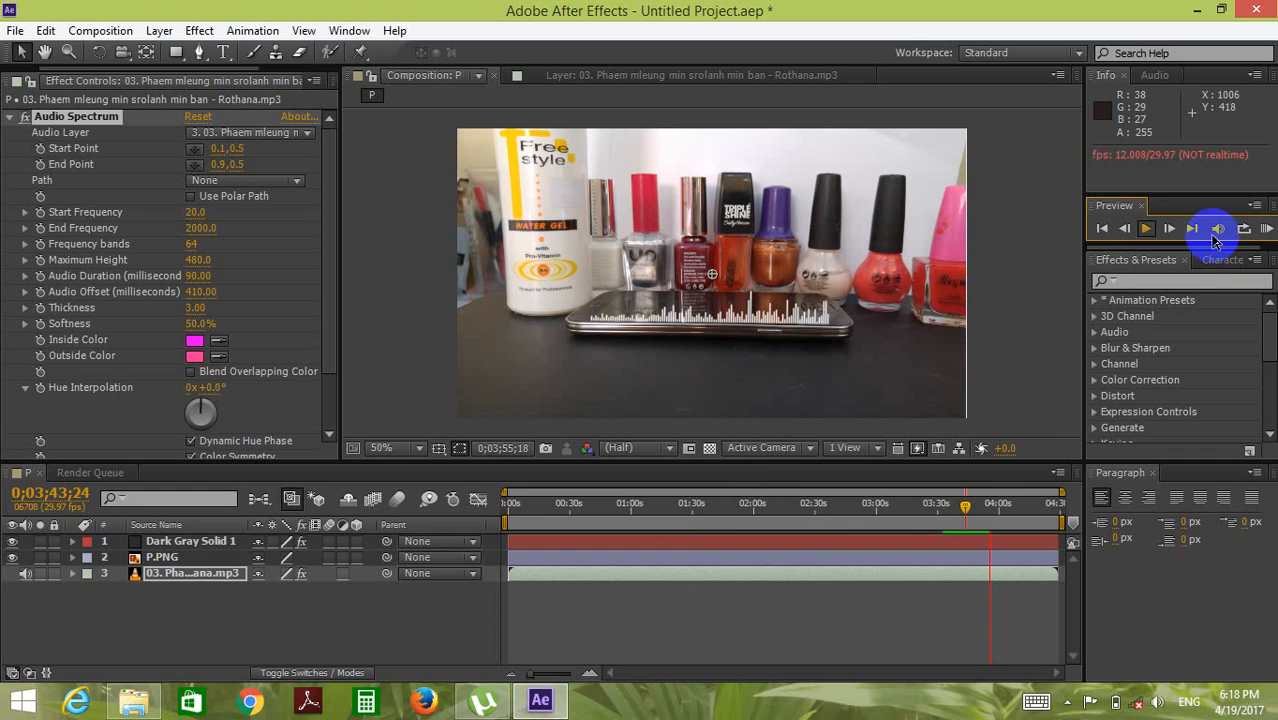
{"action": "left_click", "coordinate": [1148, 230]}
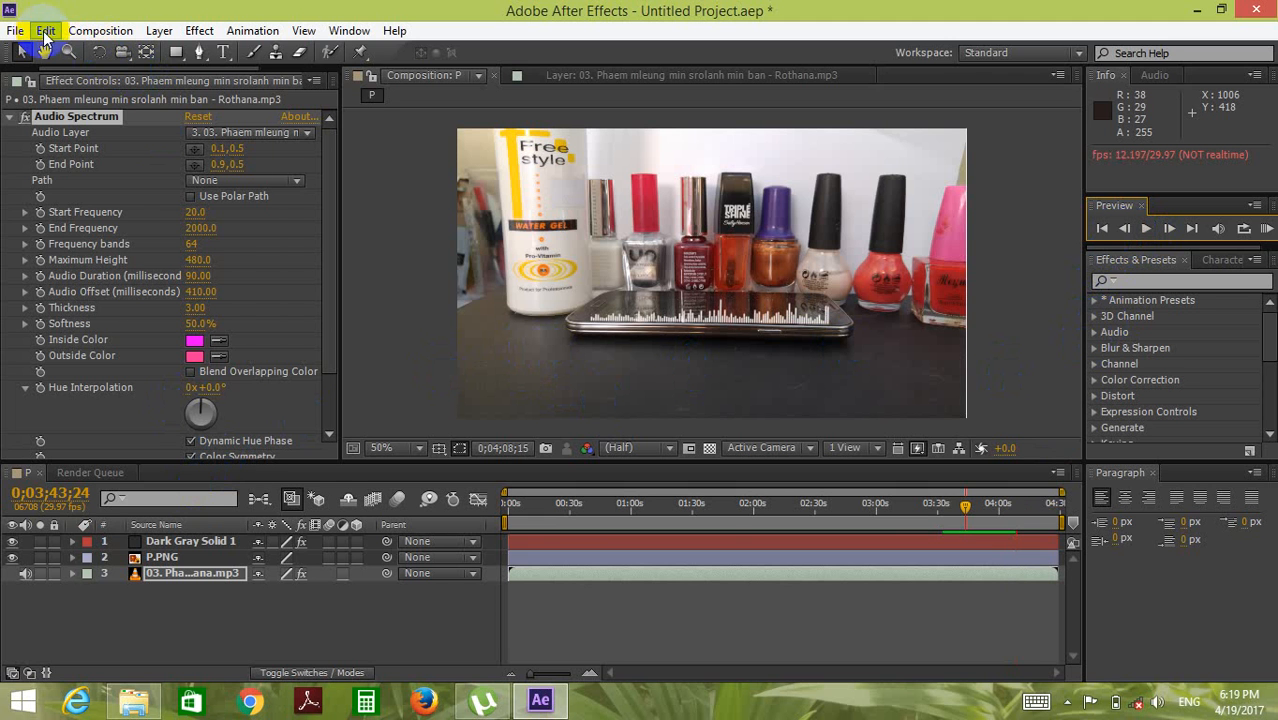
Add composition P to the render queue for export
{"action": "left_click", "coordinate": [45, 31]}
{"action": "mouse_move", "coordinate": [15, 36]}
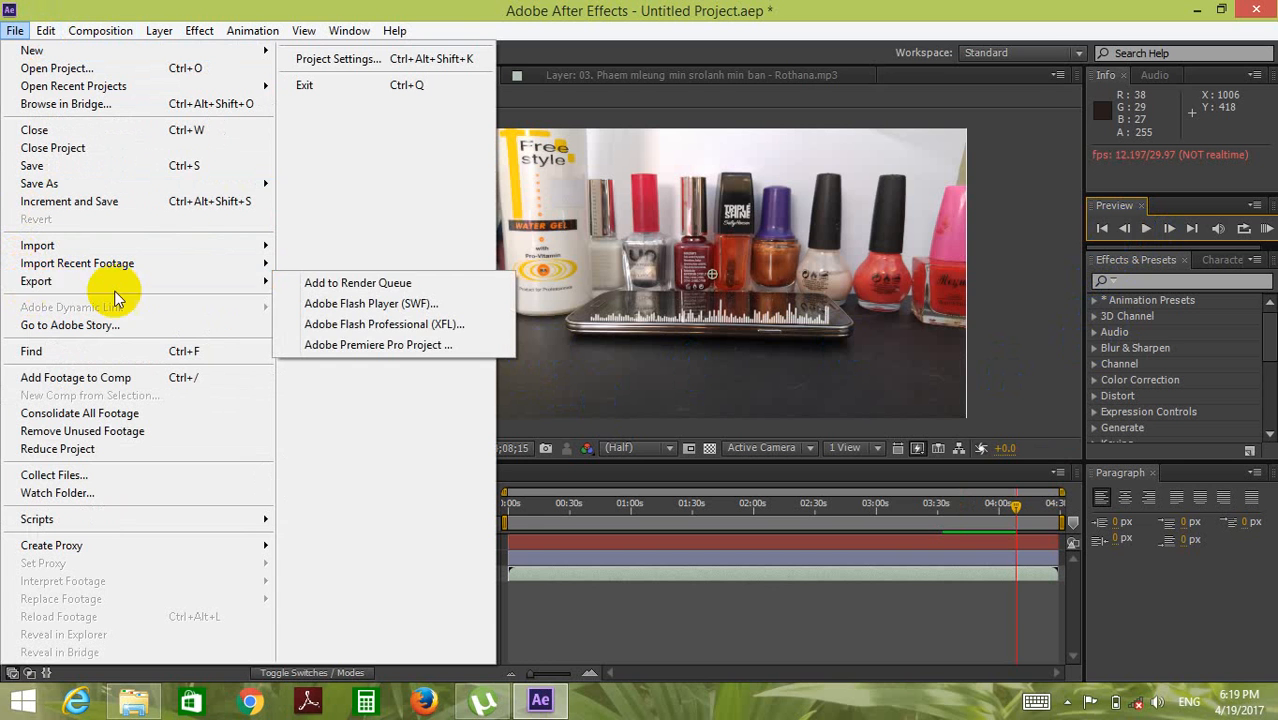
{"action": "mouse_move", "coordinate": [266, 288]}
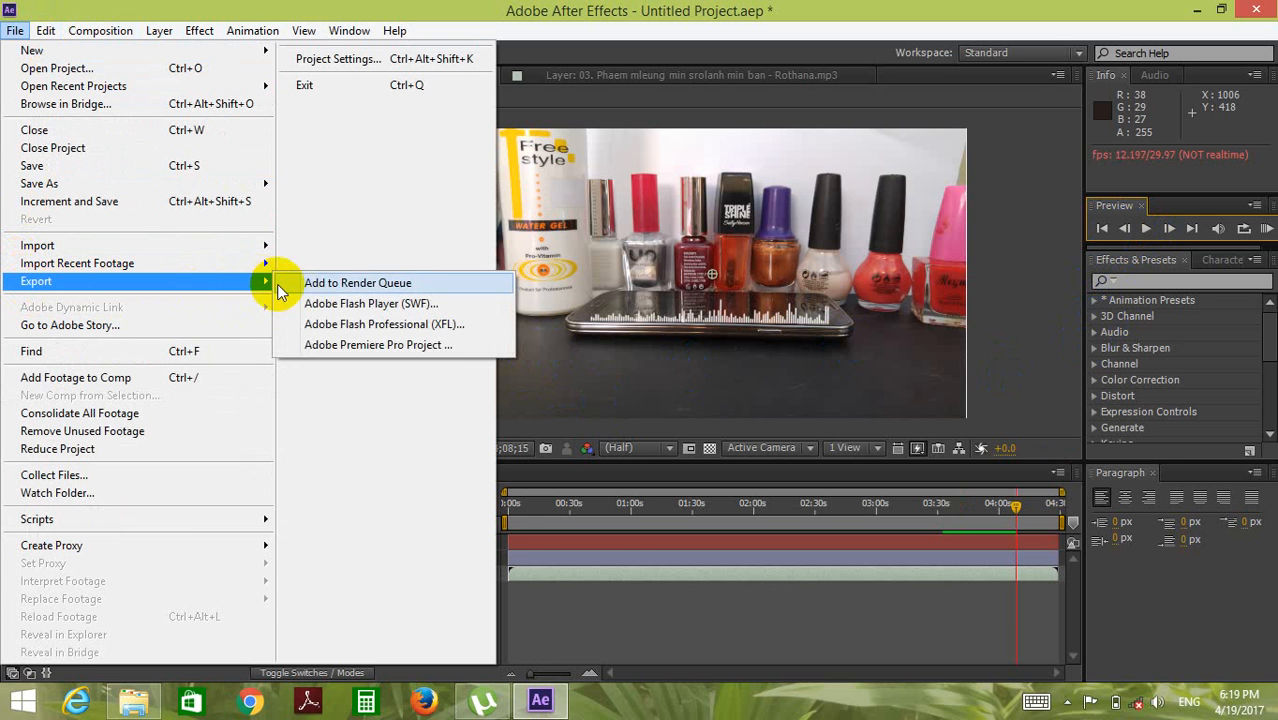
{"action": "left_click", "coordinate": [367, 287]}
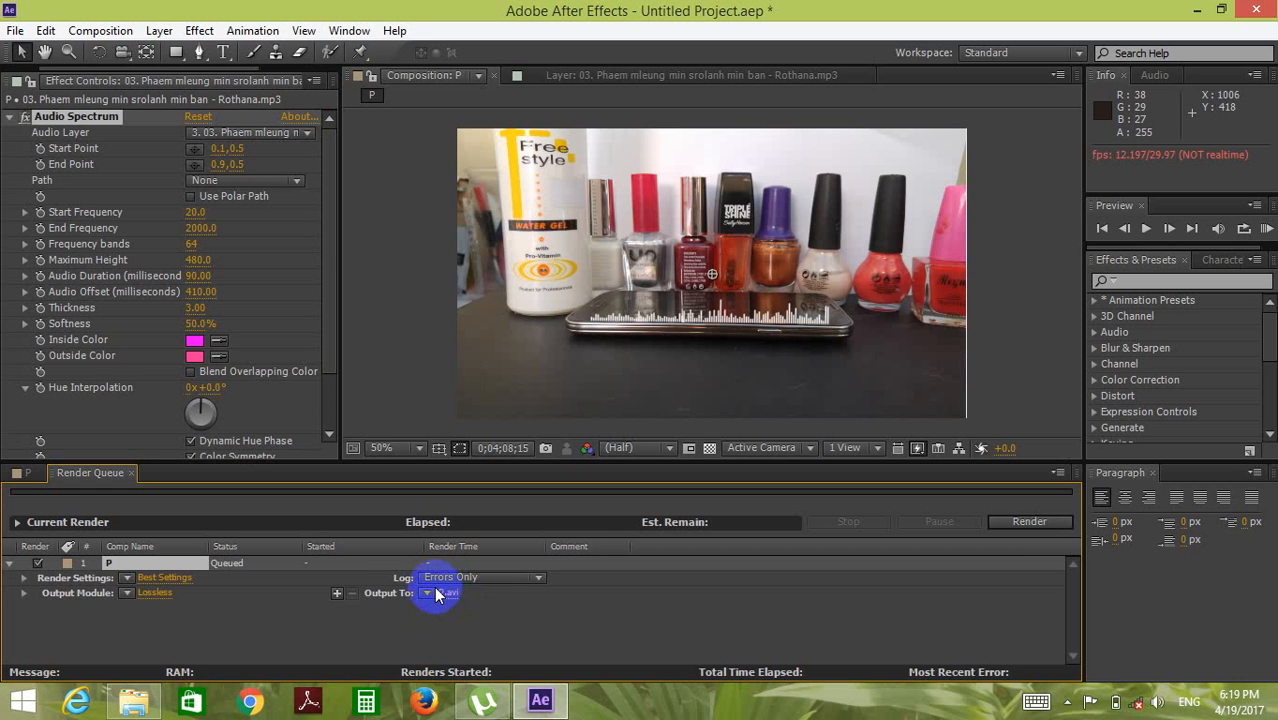
Set the output module of queued composition P to the H.264 format and enable resizing of the video output
{"action": "left_click", "coordinate": [156, 594]}
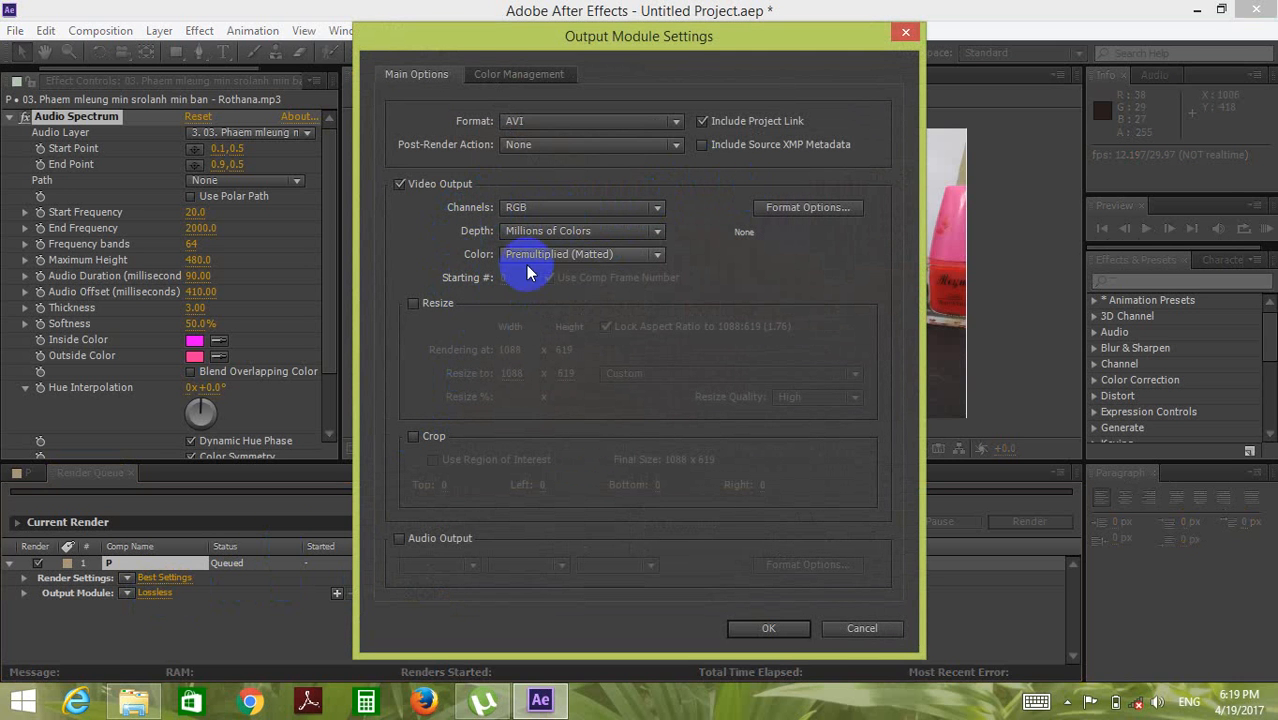
{"action": "left_click", "coordinate": [672, 121]}
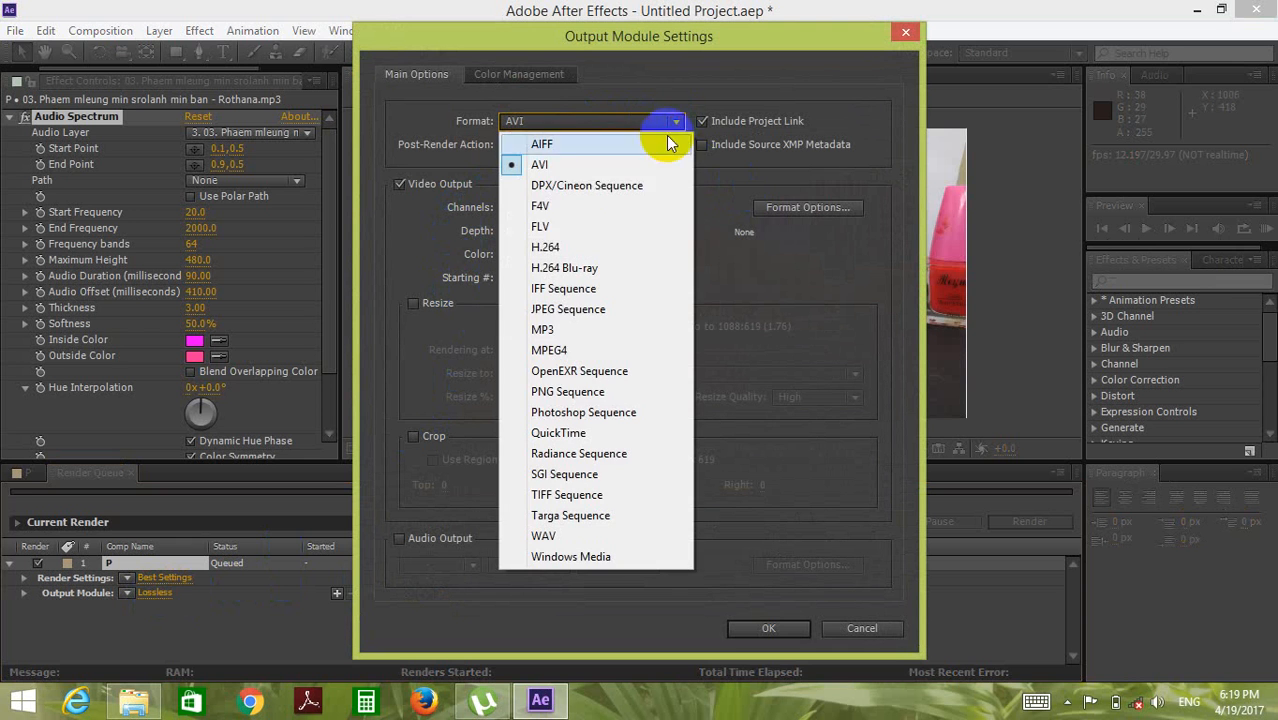
{"action": "left_click", "coordinate": [555, 254]}
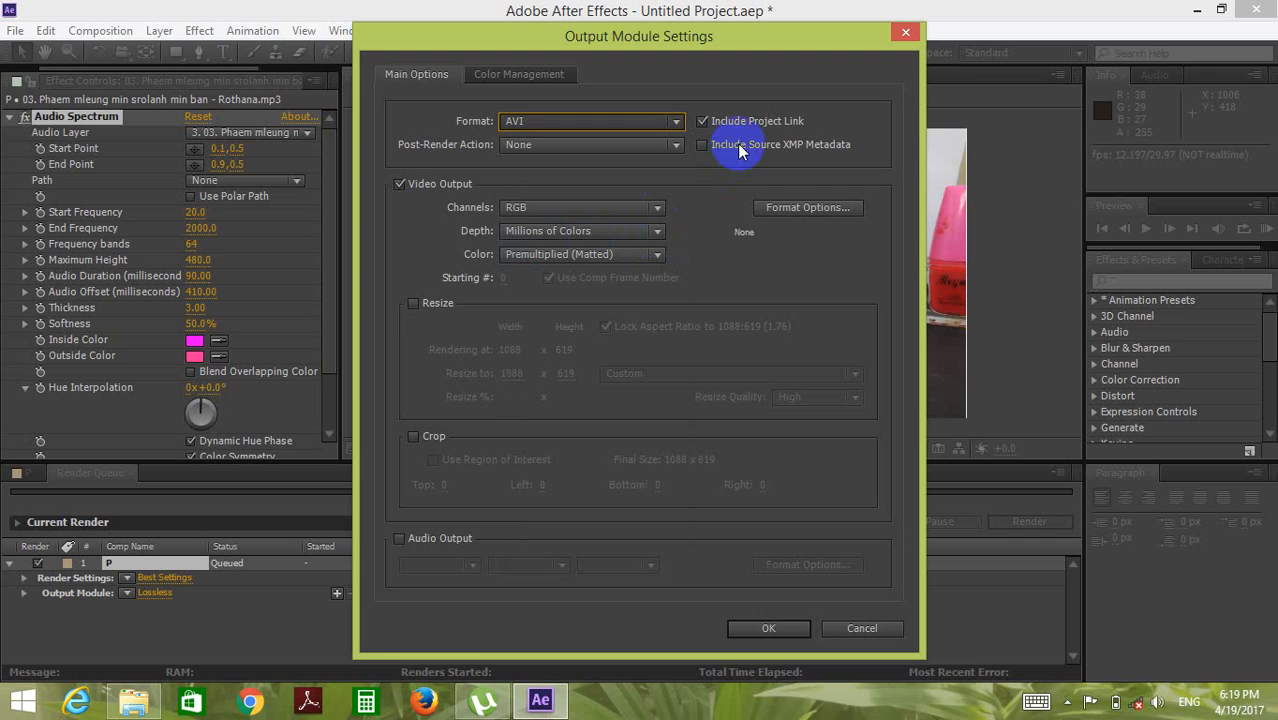
{"action": "left_click", "coordinate": [411, 303]}
{"action": "left_click", "coordinate": [515, 372]}
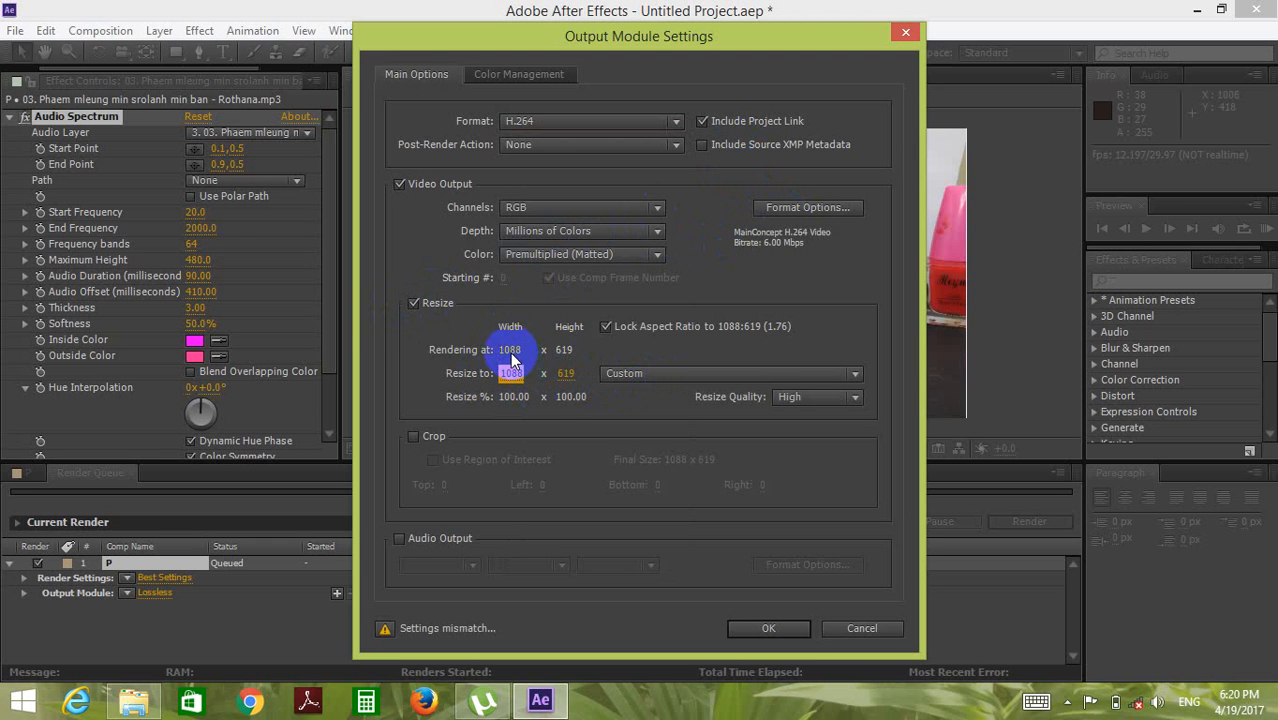
Try the HDTV 1080 24 and HDV/HDTV 720 25 resize presets for the video output
{"action": "left_click", "coordinate": [651, 377]}
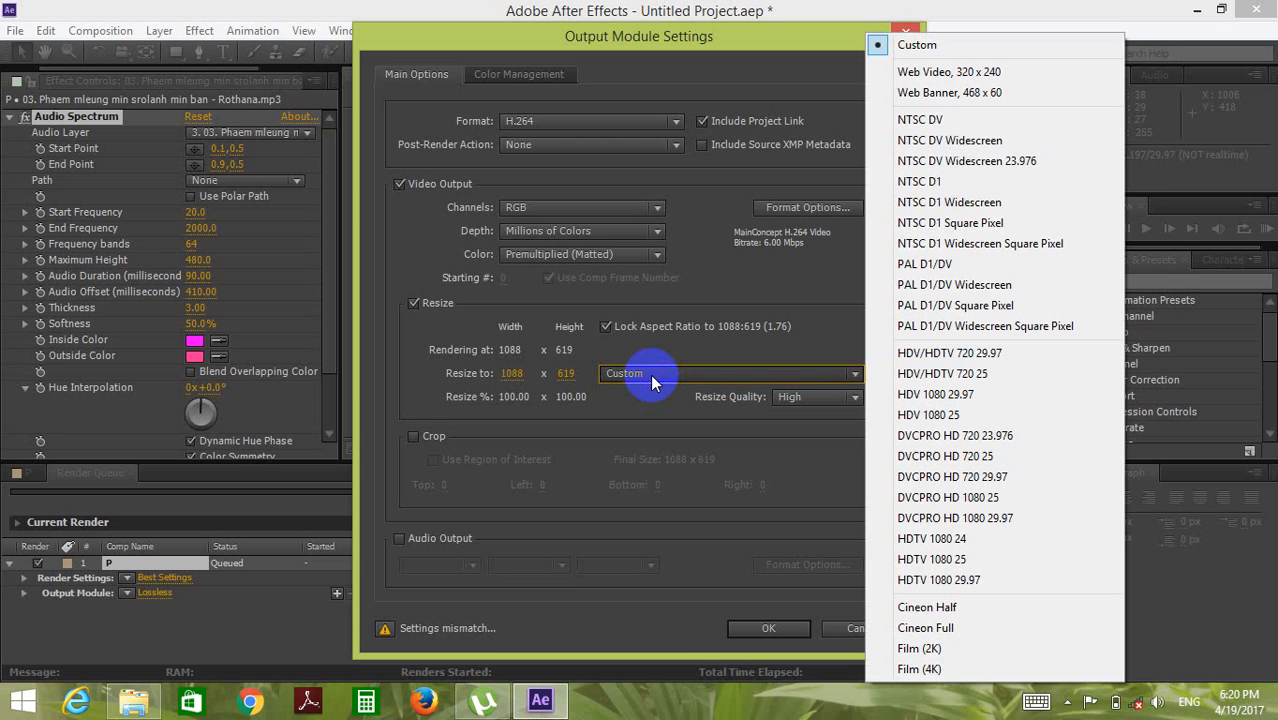
{"action": "left_click", "coordinate": [650, 374]}
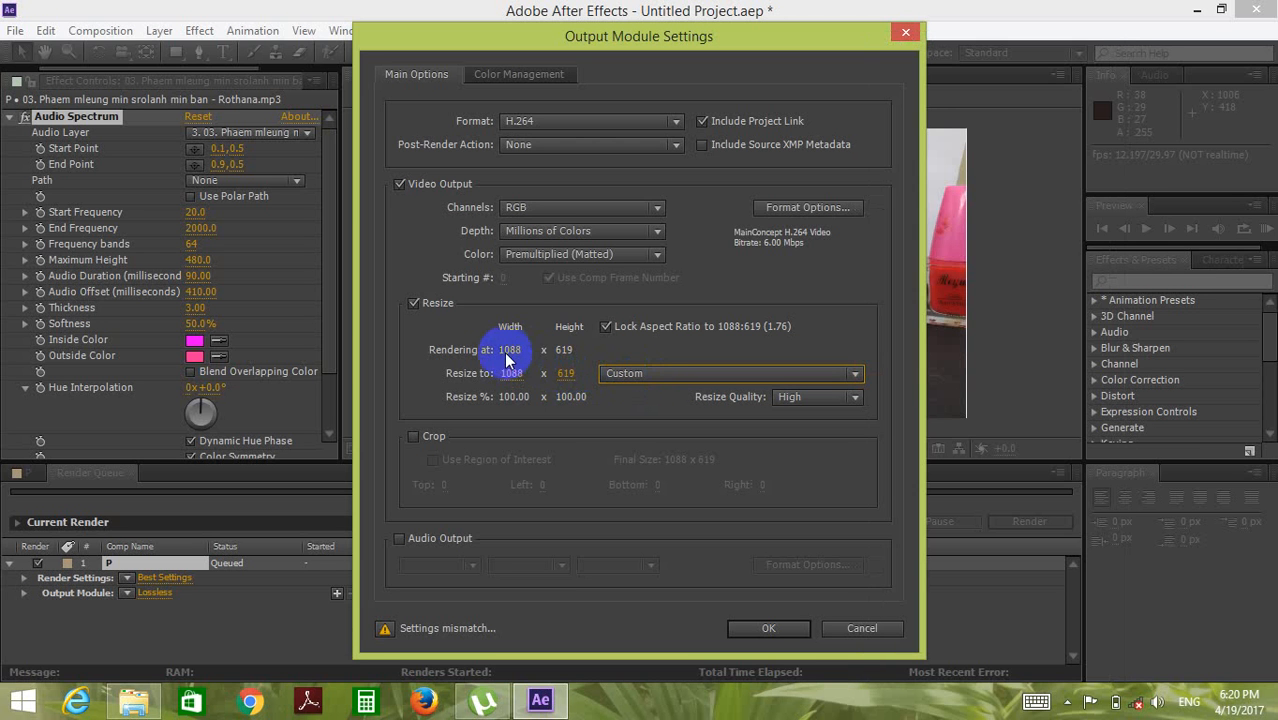
{"action": "left_click", "coordinate": [758, 376]}
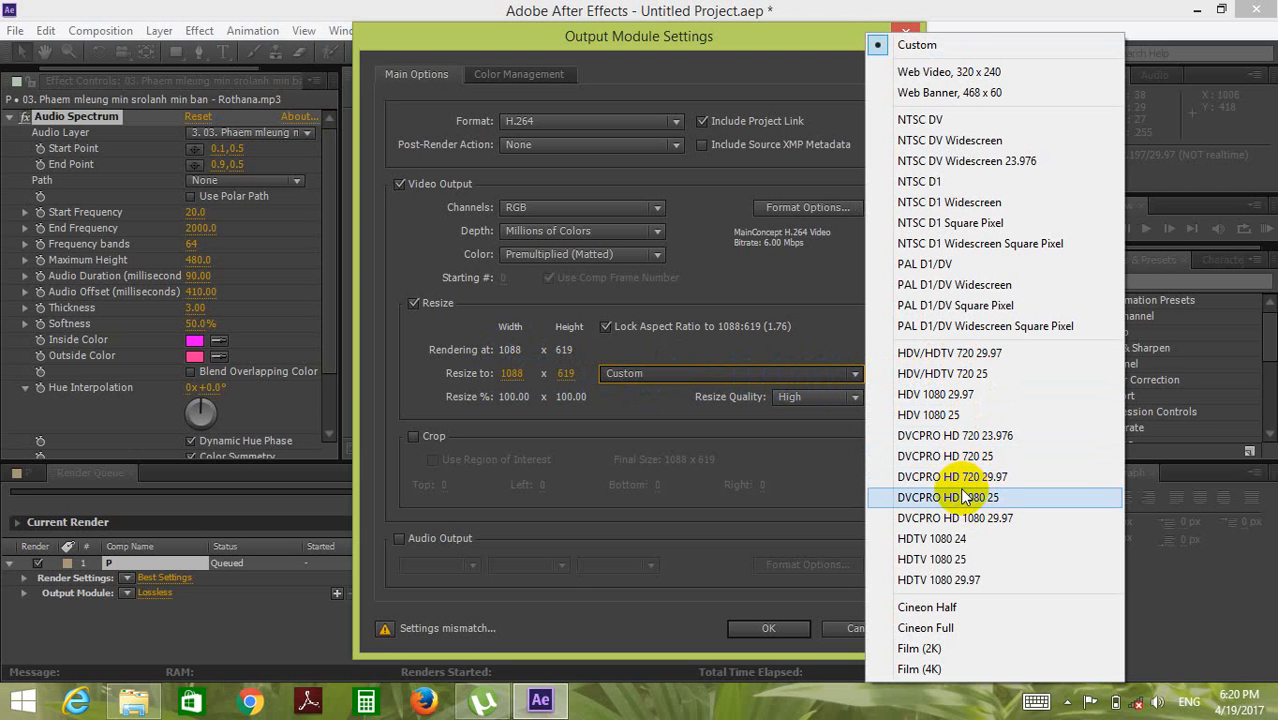
{"action": "left_click", "coordinate": [945, 539]}
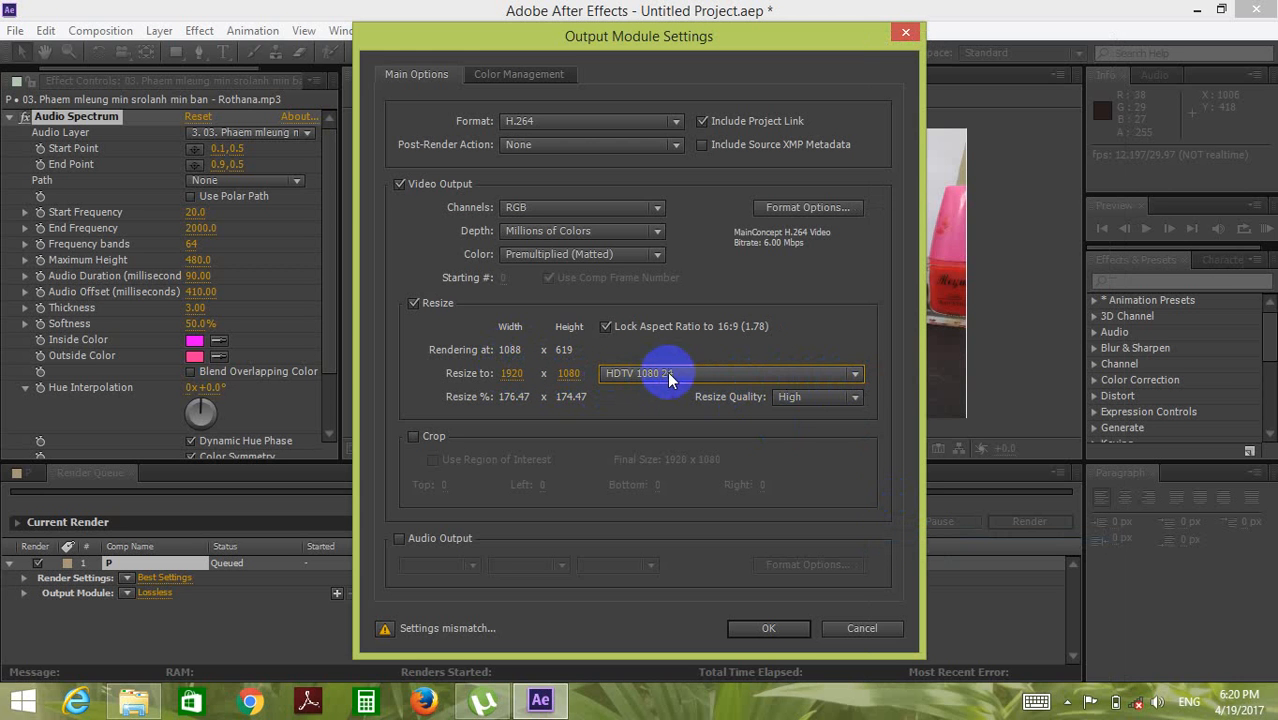
{"action": "left_click", "coordinate": [845, 375]}
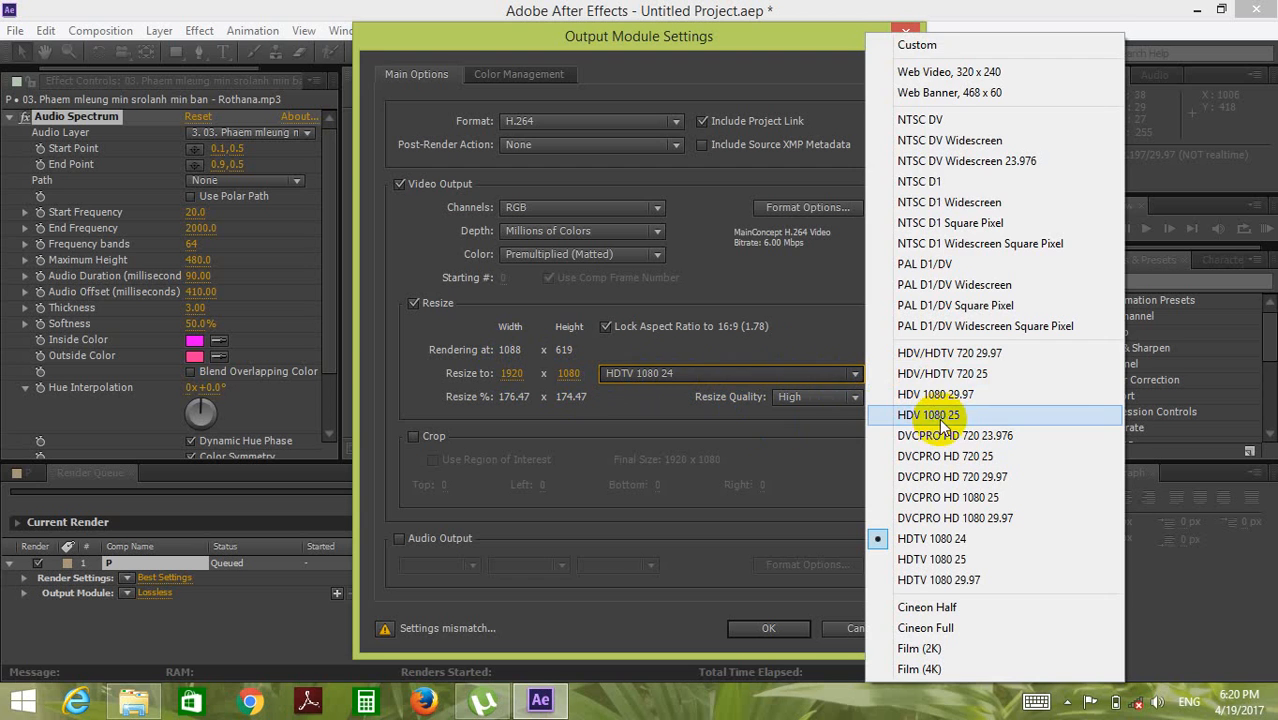
{"action": "left_click", "coordinate": [964, 373]}
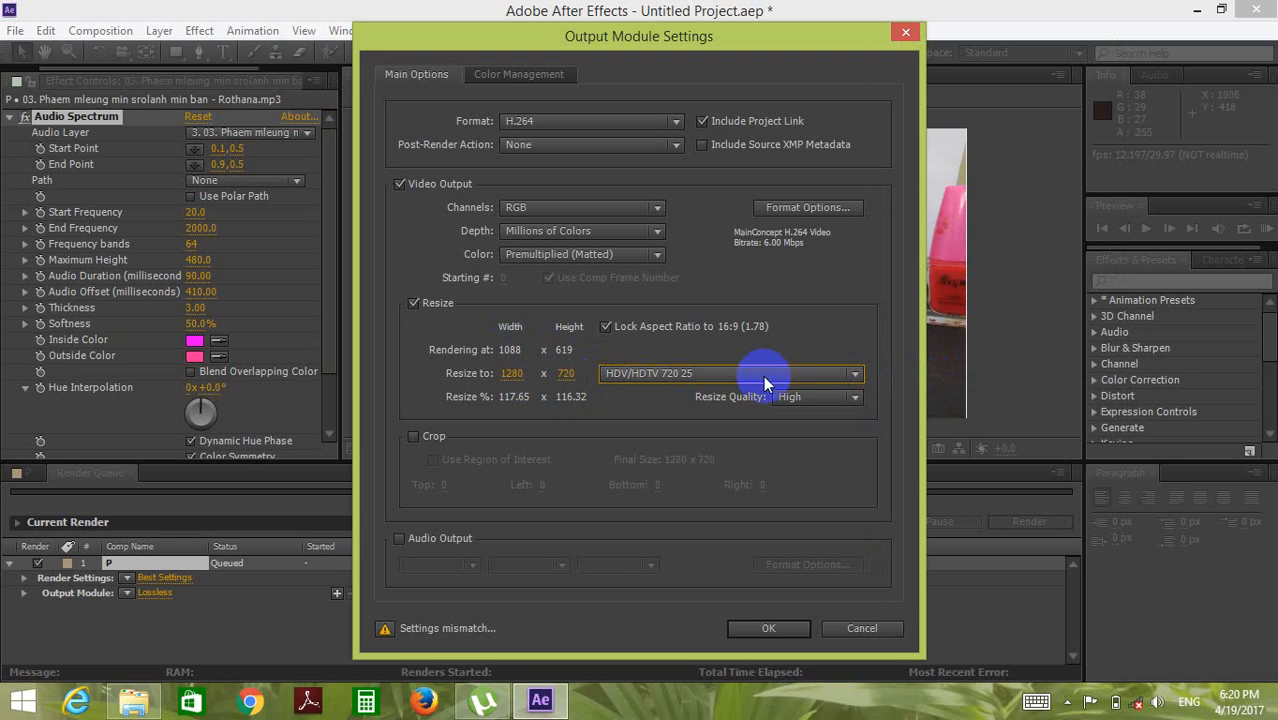
Resize the output with the HDV/HDTV 720 29.97 preset, enable Audio Output, and accept the output module settings
{"action": "left_click", "coordinate": [856, 375]}
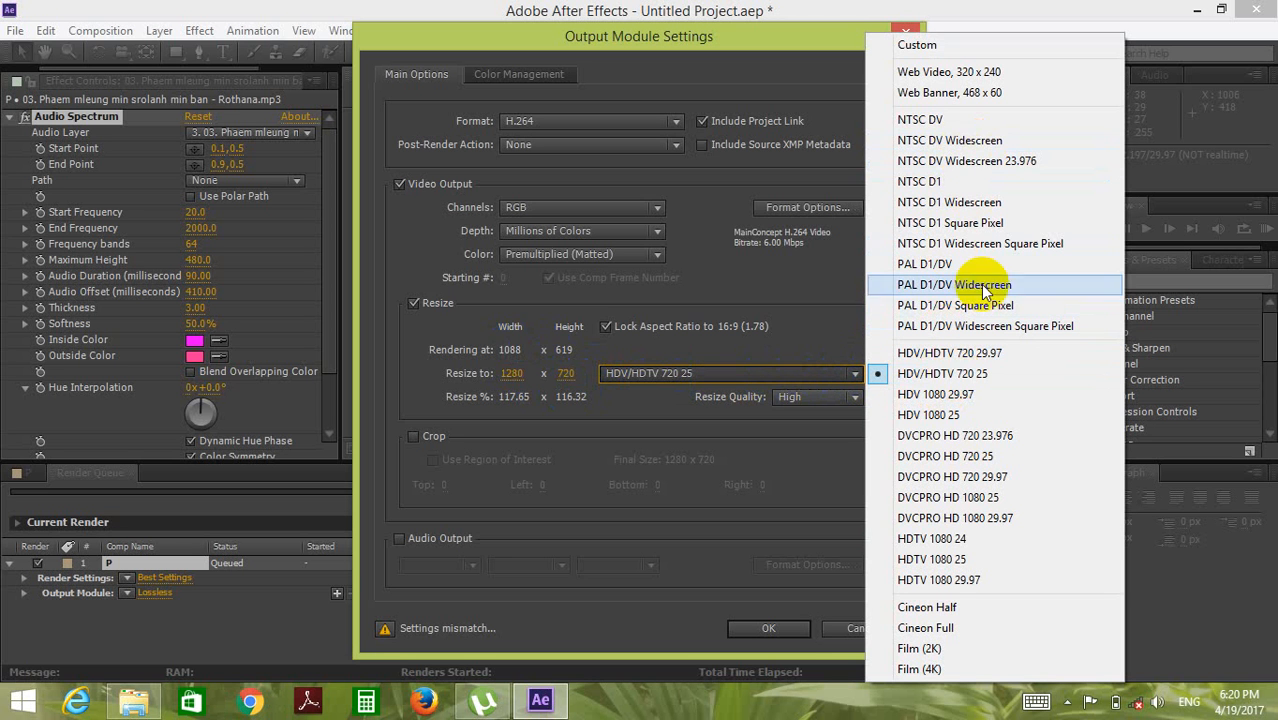
{"action": "left_click", "coordinate": [951, 362]}
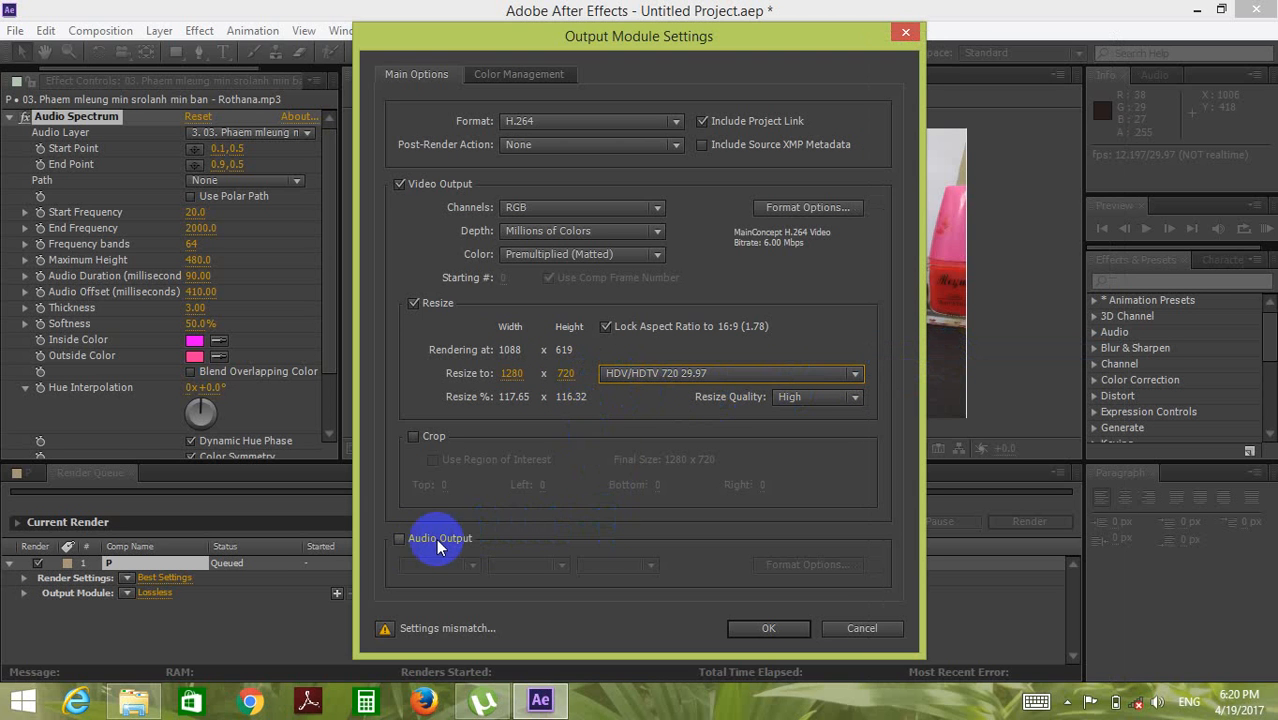
{"action": "left_click", "coordinate": [399, 538]}
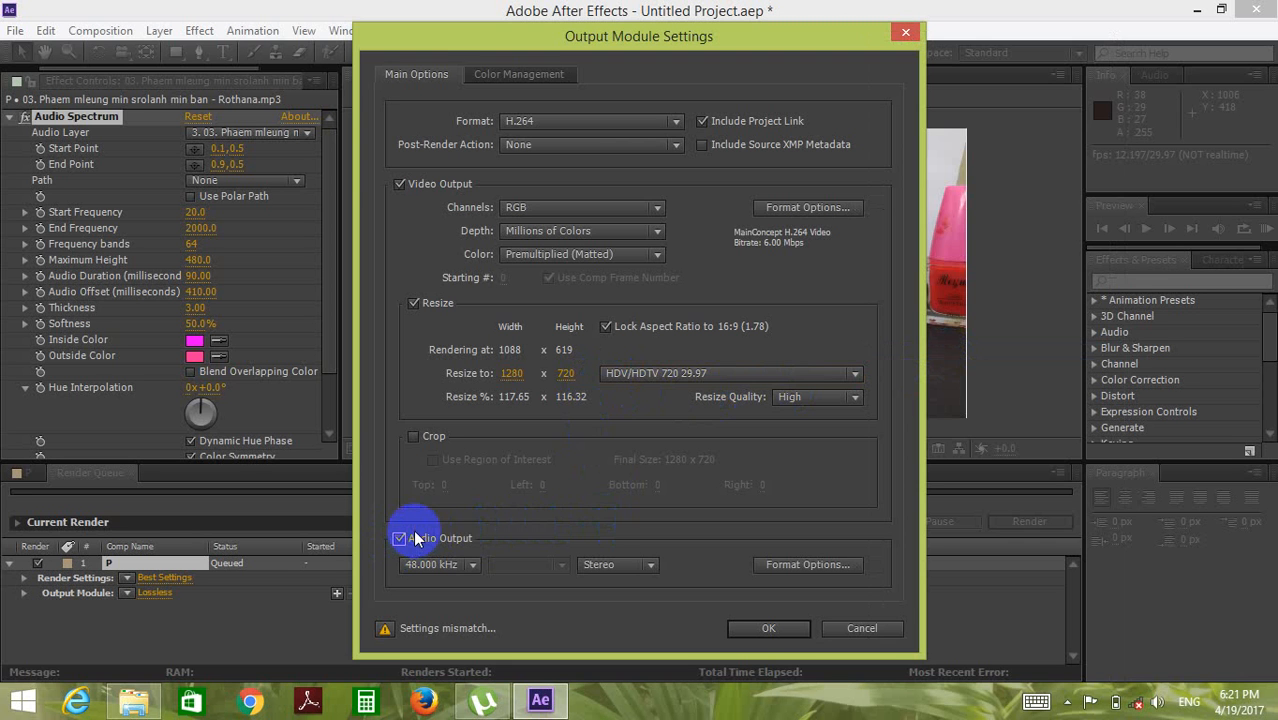
{"action": "left_click", "coordinate": [766, 628]}
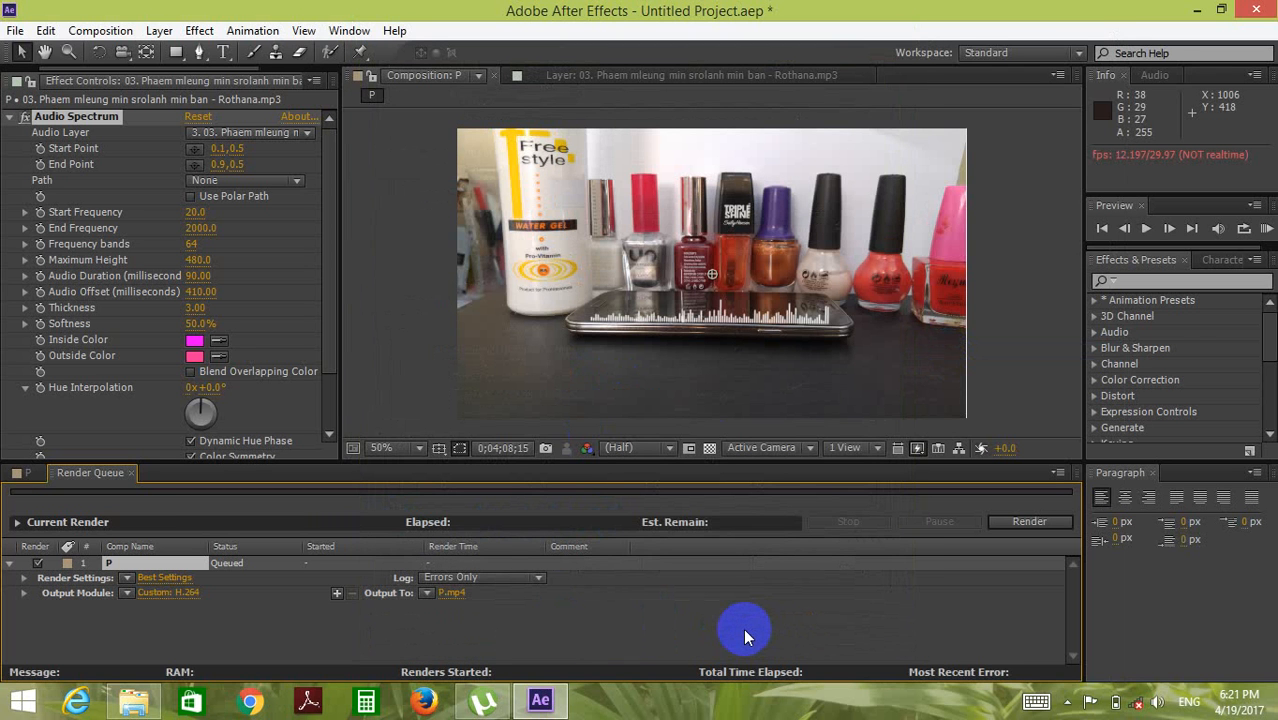
{"action": "left_click", "coordinate": [1066, 703]}
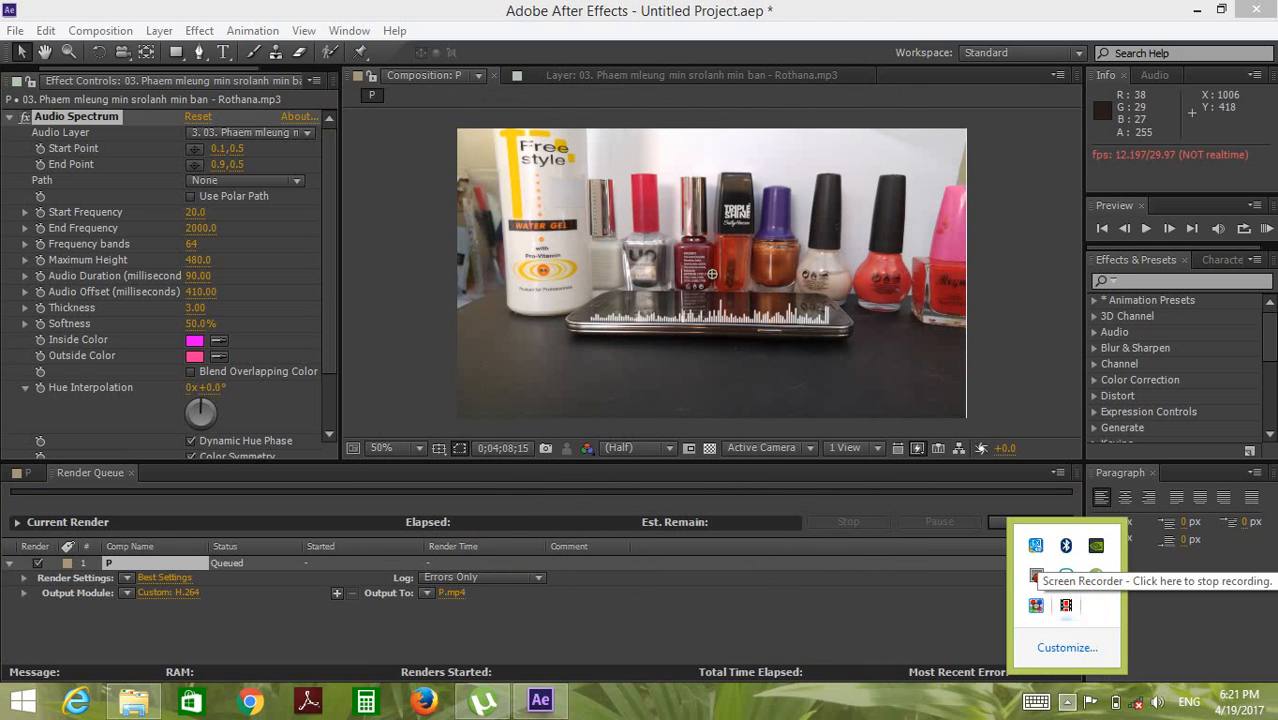
{"action": "left_click", "coordinate": [1067, 607]}
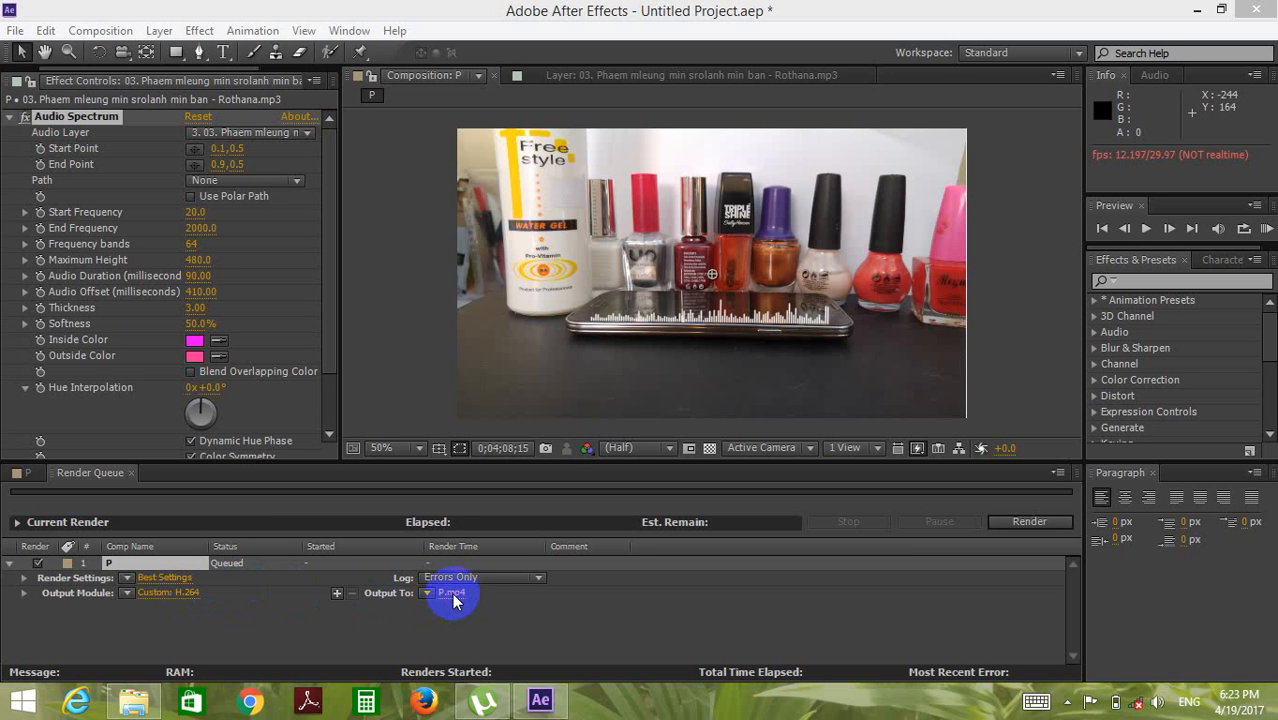
Start rendering composition P to P.mp4 and stop the render after a few seconds of the composition
{"action": "left_click", "coordinate": [1021, 524]}
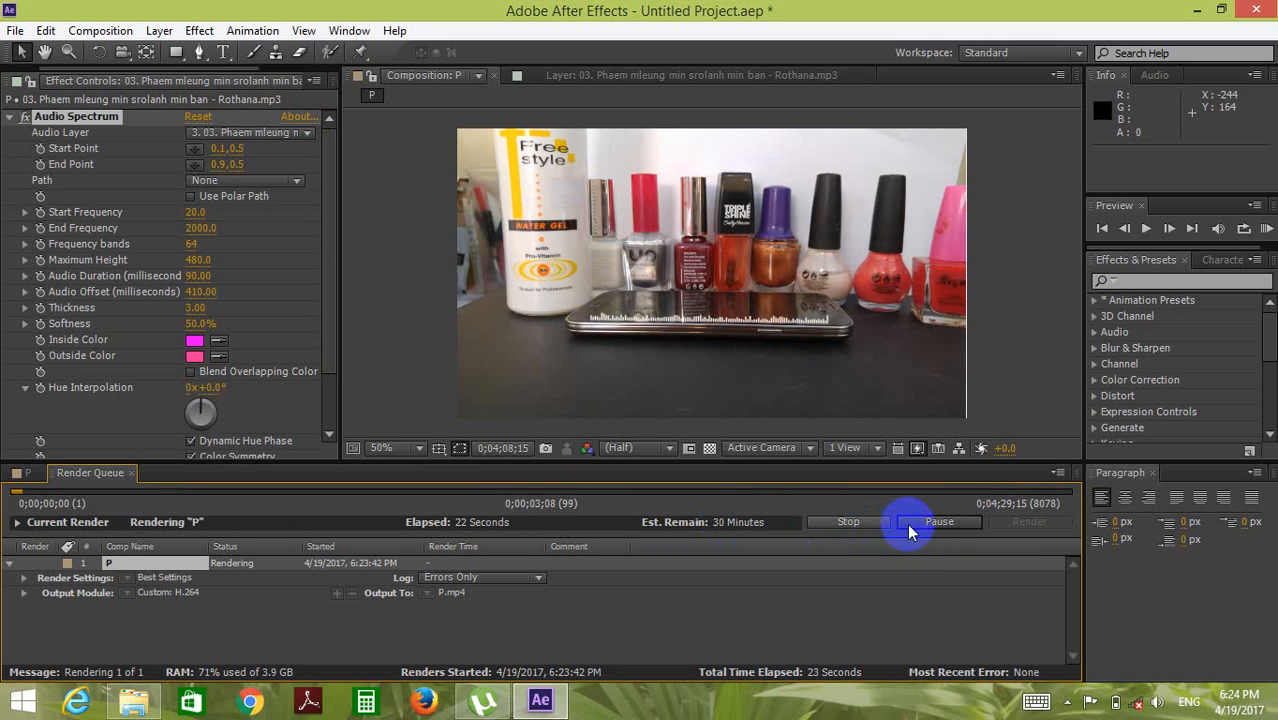
{"action": "left_click", "coordinate": [866, 526]}
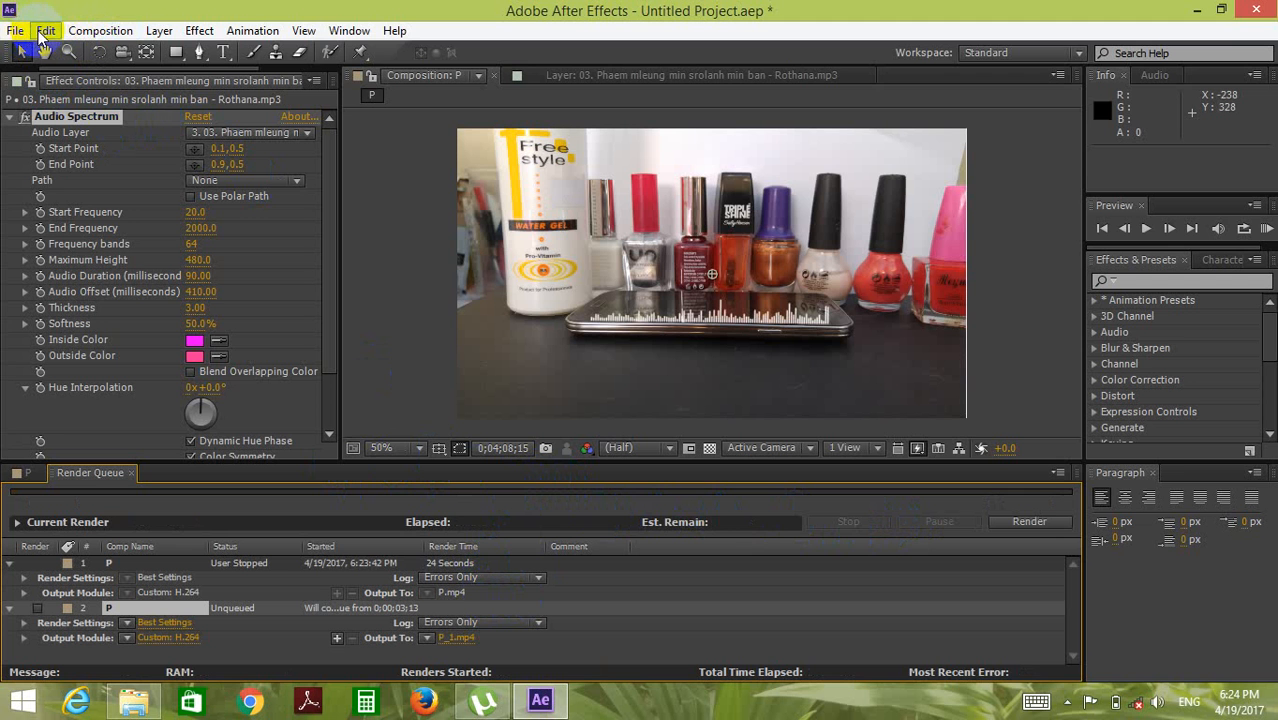
{"action": "left_click", "coordinate": [349, 31]}
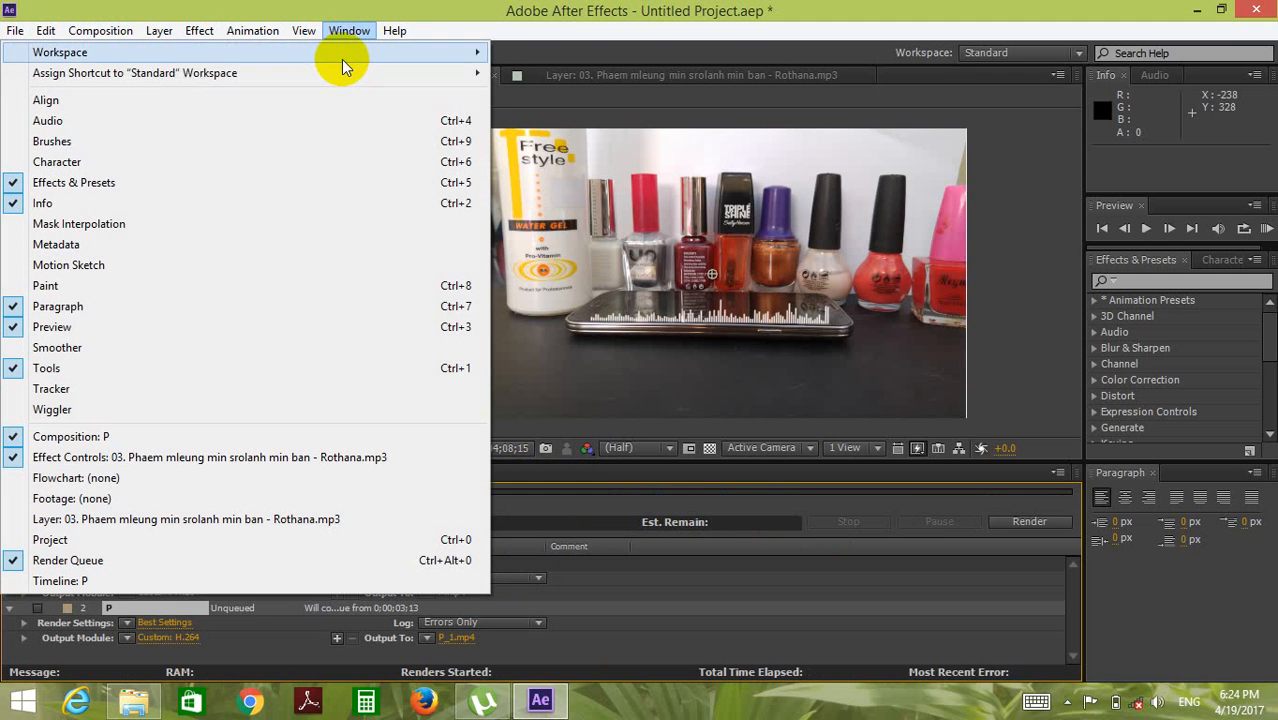
{"action": "mouse_move", "coordinate": [283, 73]}
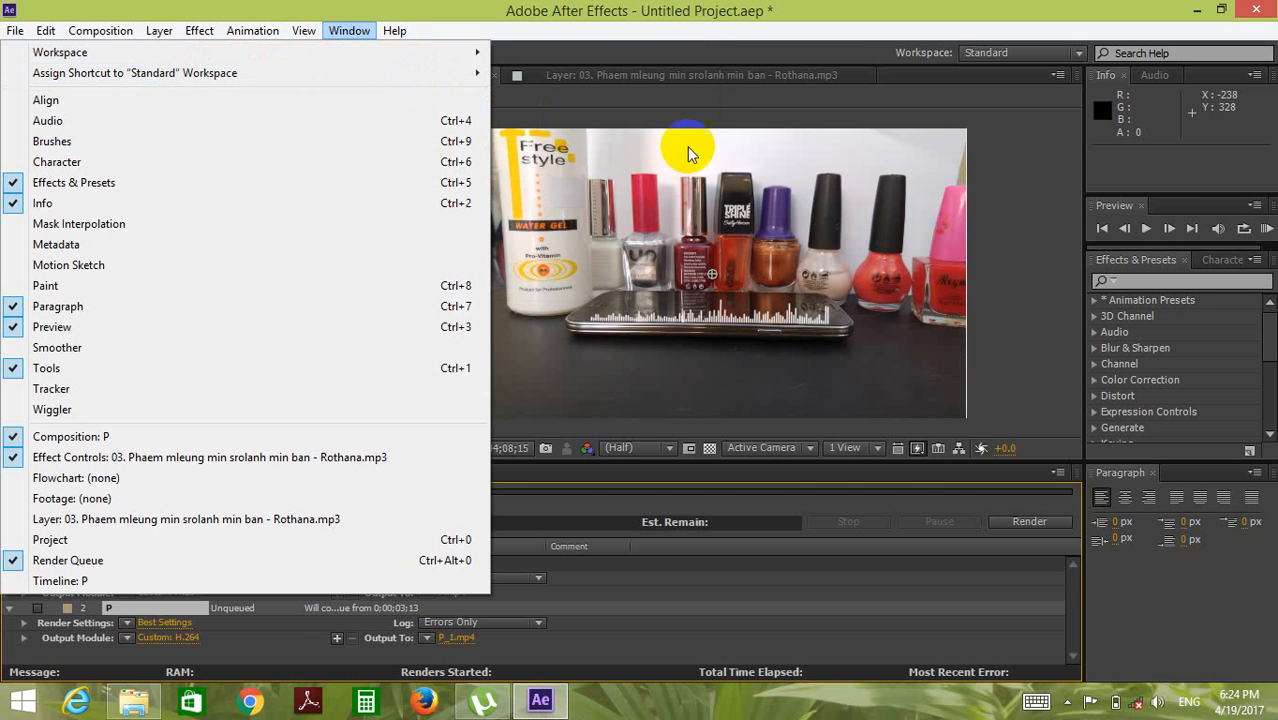
{"action": "left_click", "coordinate": [1058, 78]}
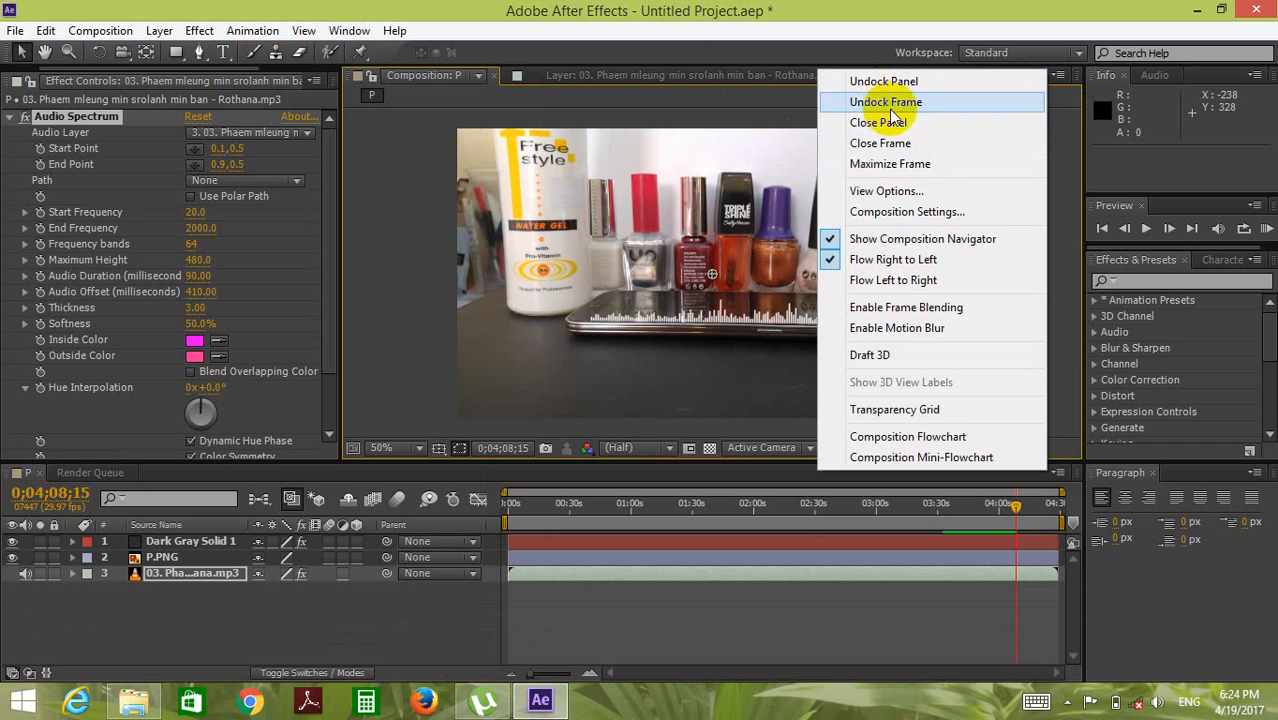
{"action": "left_click", "coordinate": [314, 80]}
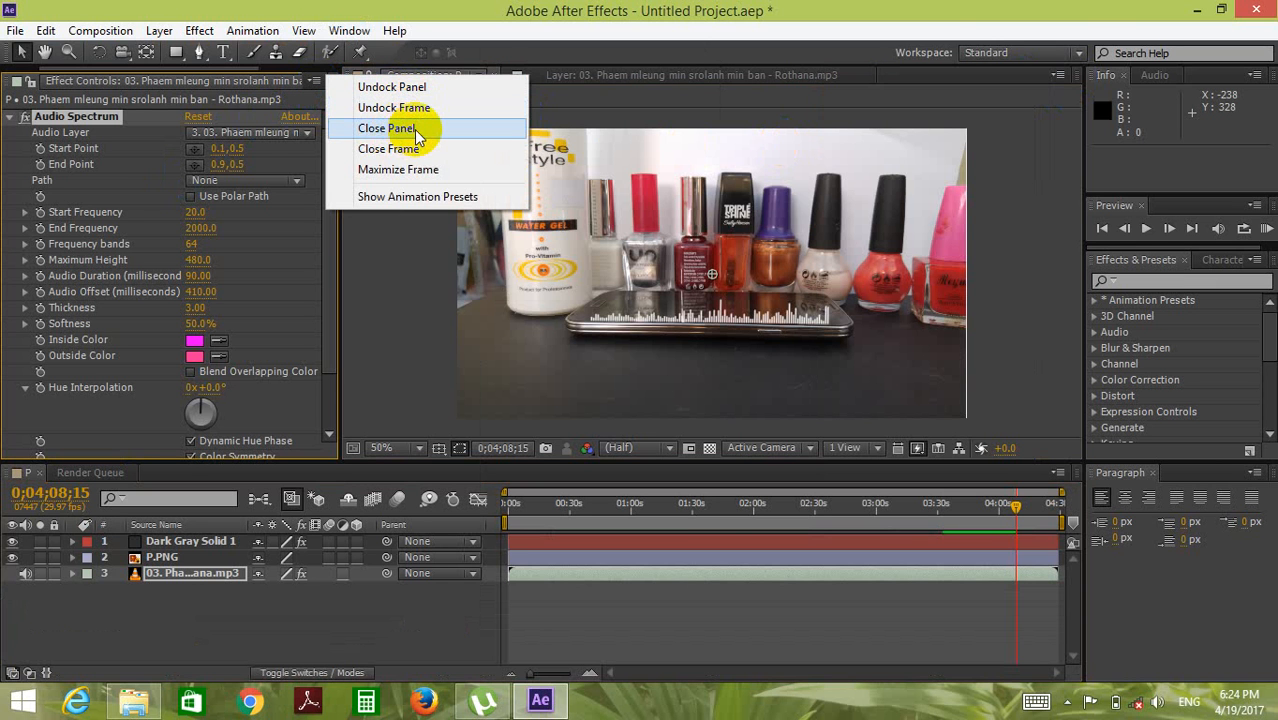
{"action": "left_click", "coordinate": [352, 31]}
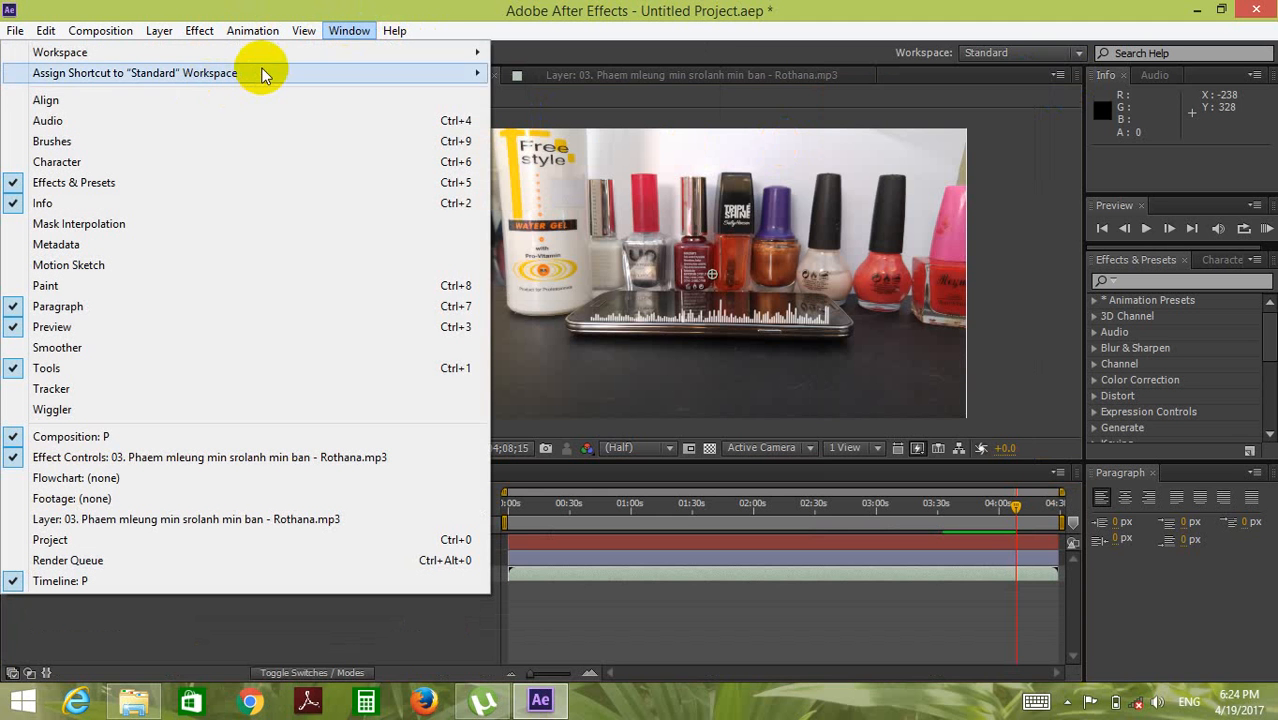
{"action": "mouse_move", "coordinate": [403, 51]}
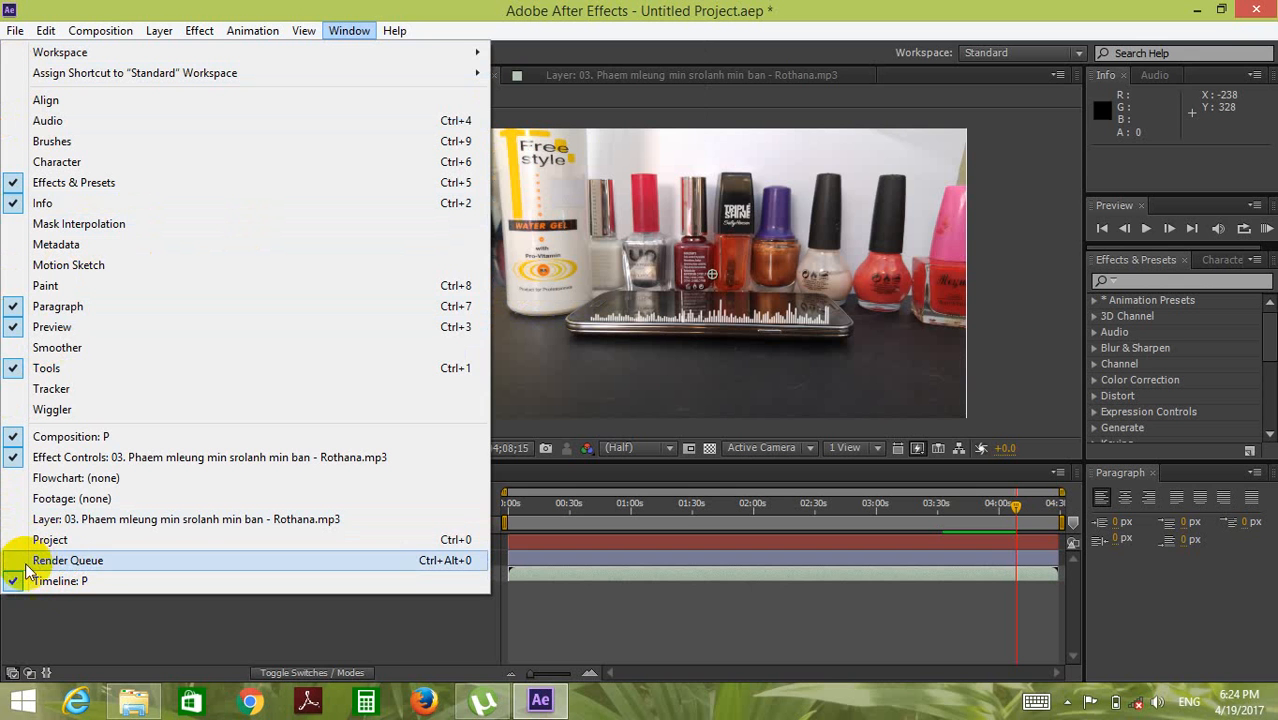
{"action": "left_click", "coordinate": [494, 13]}
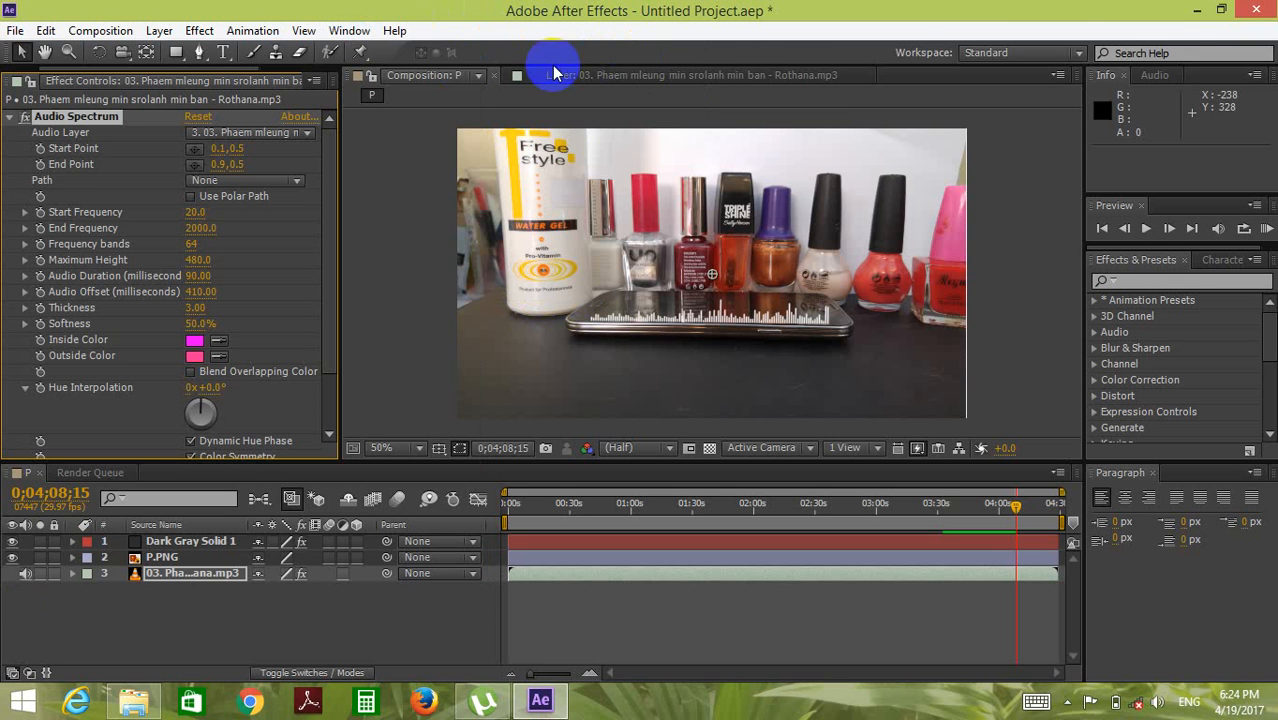
Minimize After Effects and the All File folder window to locate the QuickTime Player shortcut on the desktop
{"action": "left_click", "coordinate": [1195, 17]}
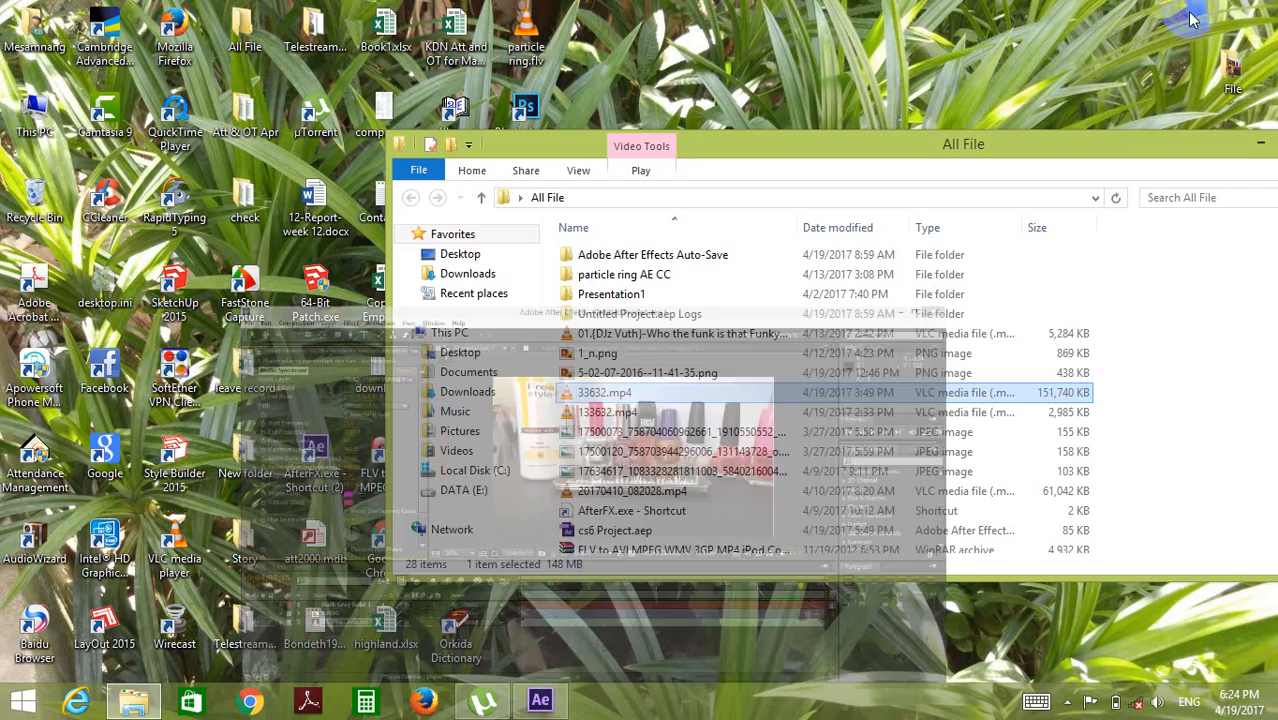
{"action": "left_click", "coordinate": [1259, 143]}
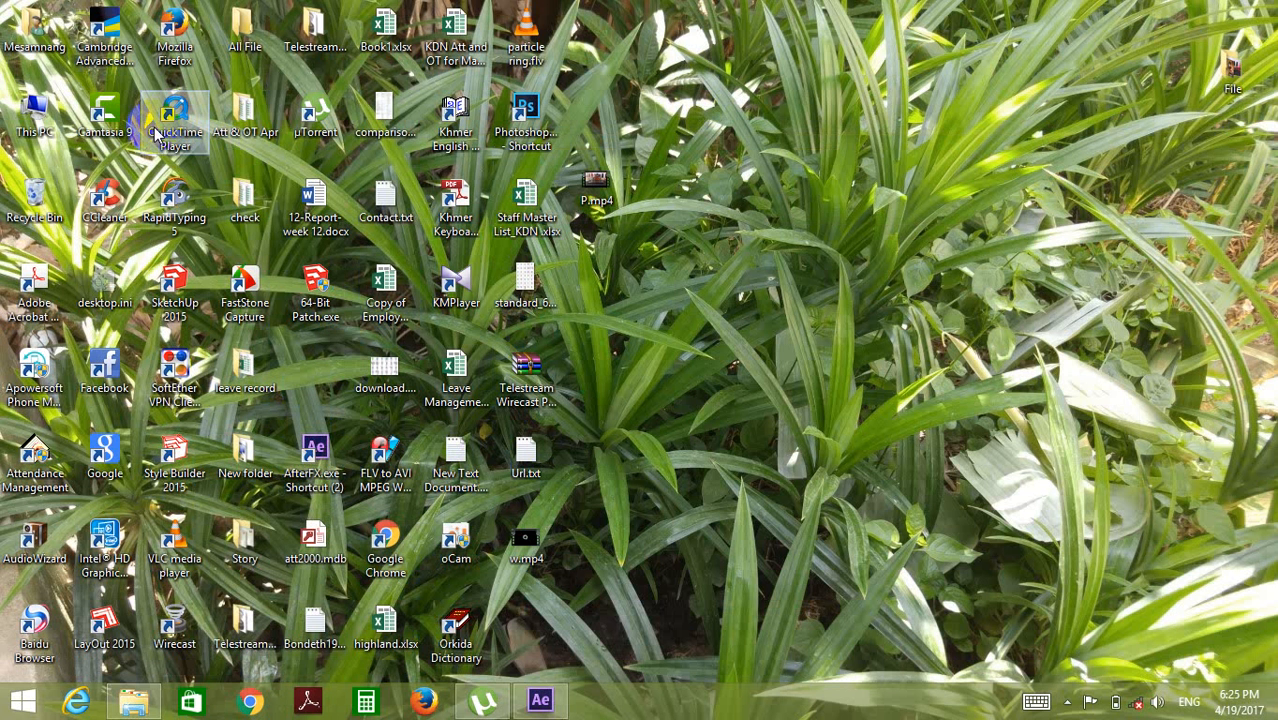
{"action": "left_click_drag", "start_coordinate": [155, 134], "coordinate": [220, 158]}
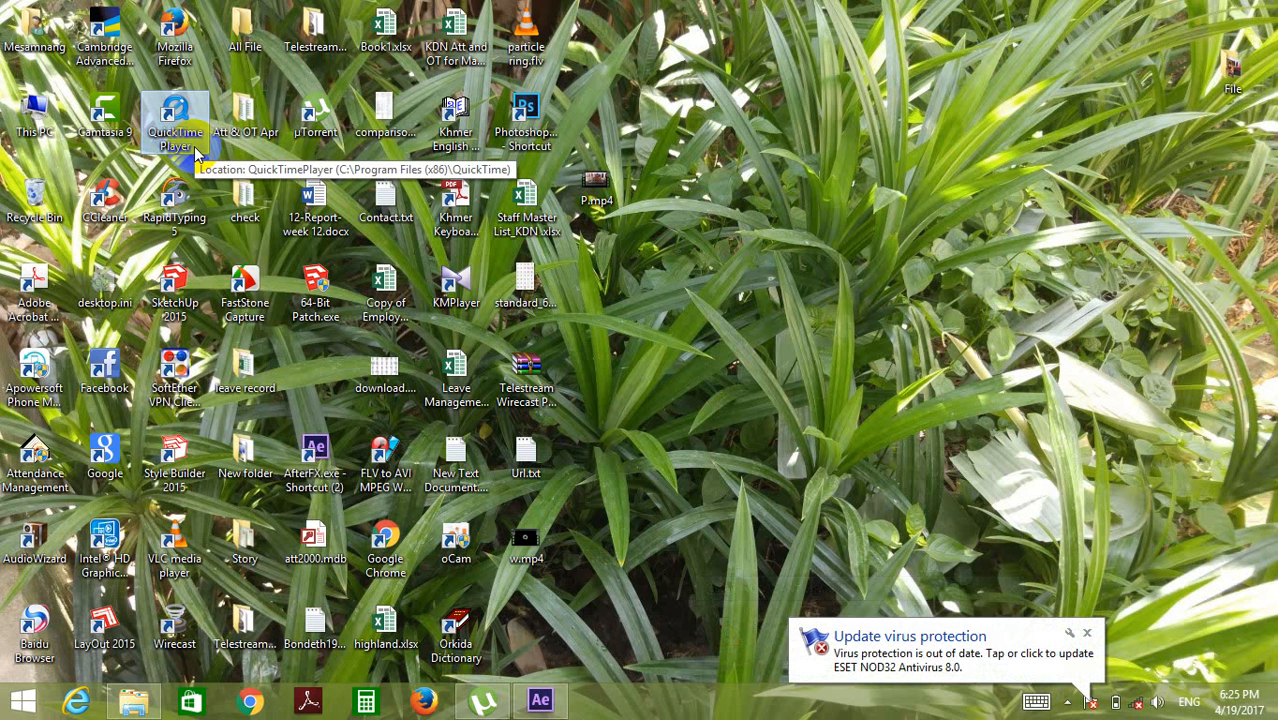
{"action": "double_click", "coordinate": [198, 145]}
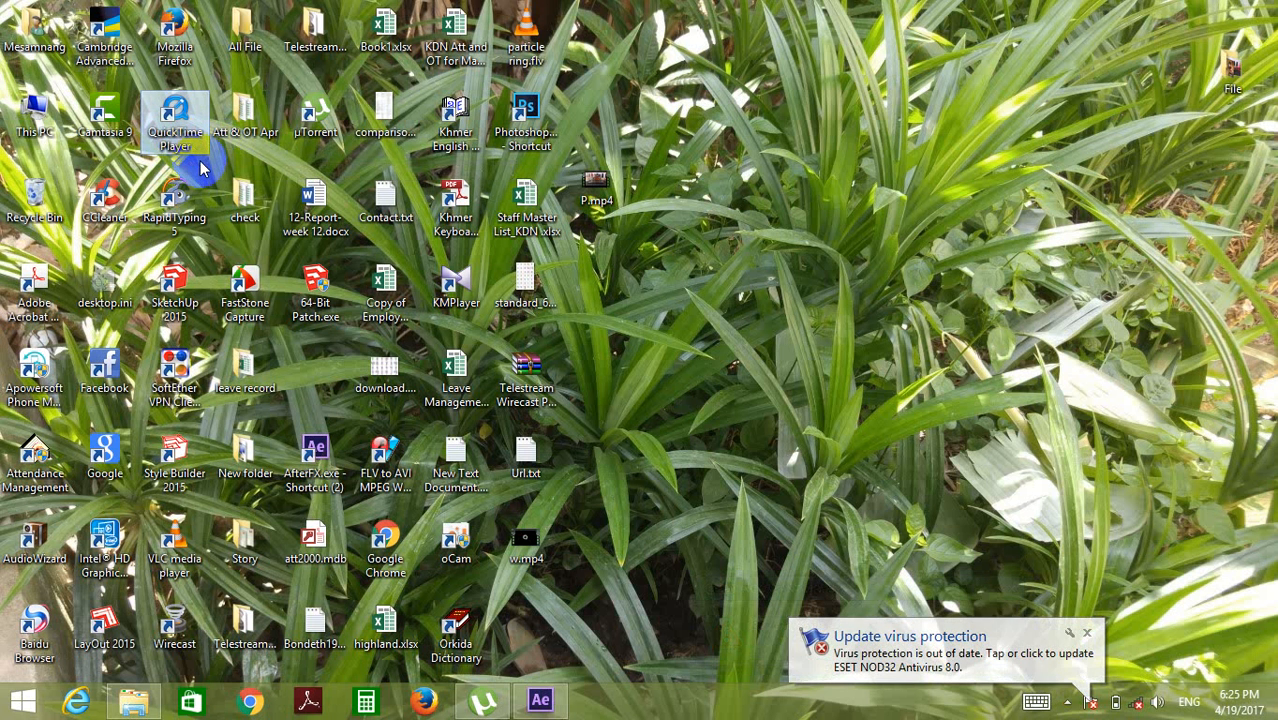